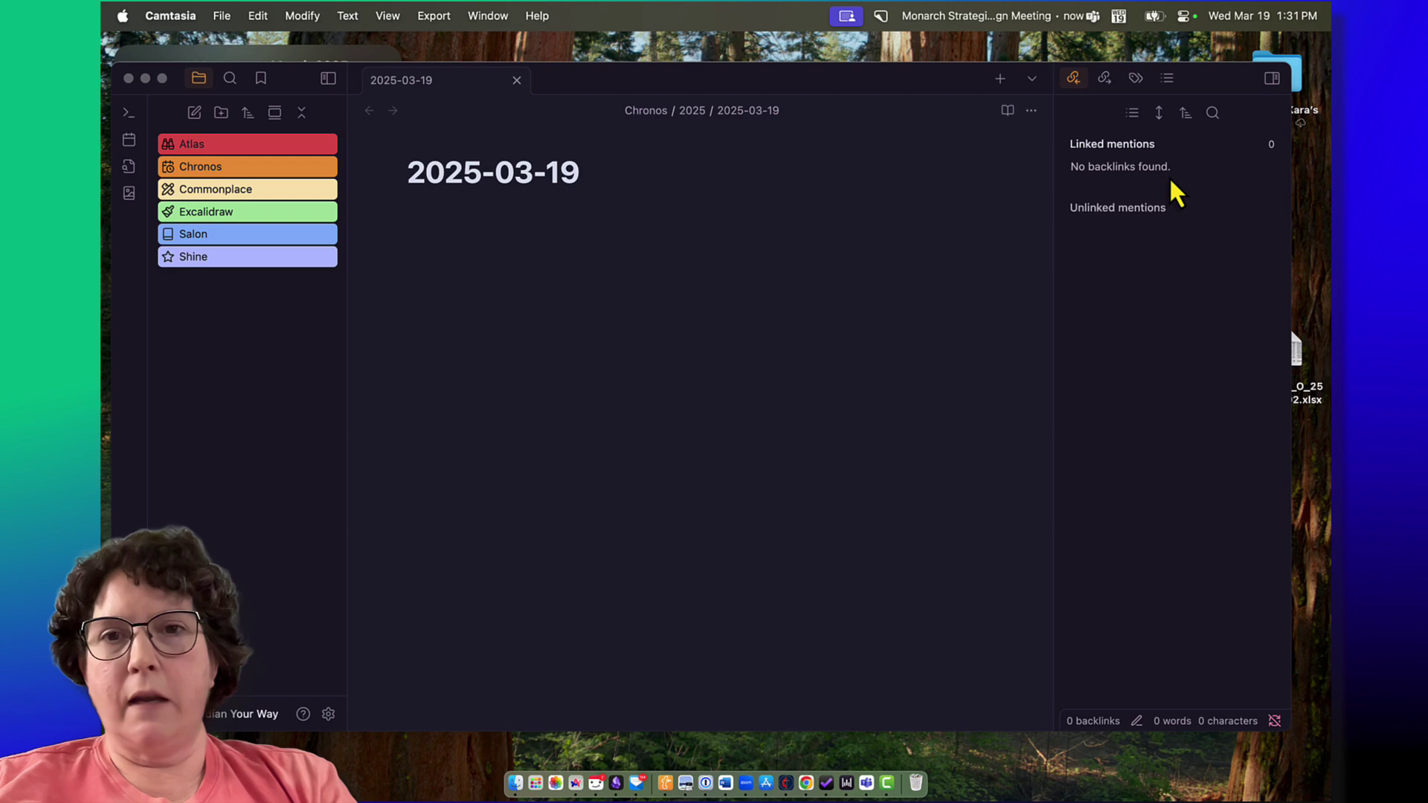
click(329, 82)
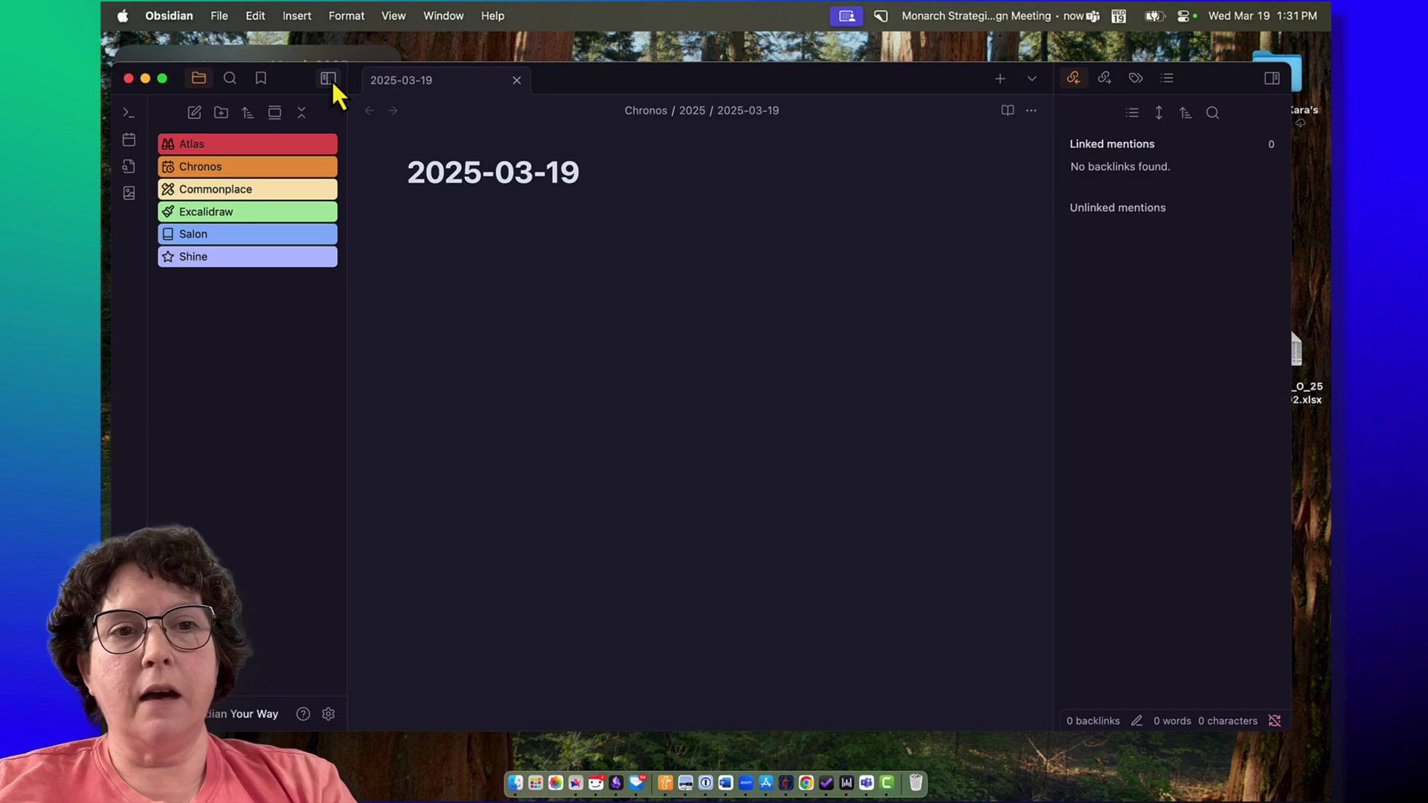
click(329, 79)
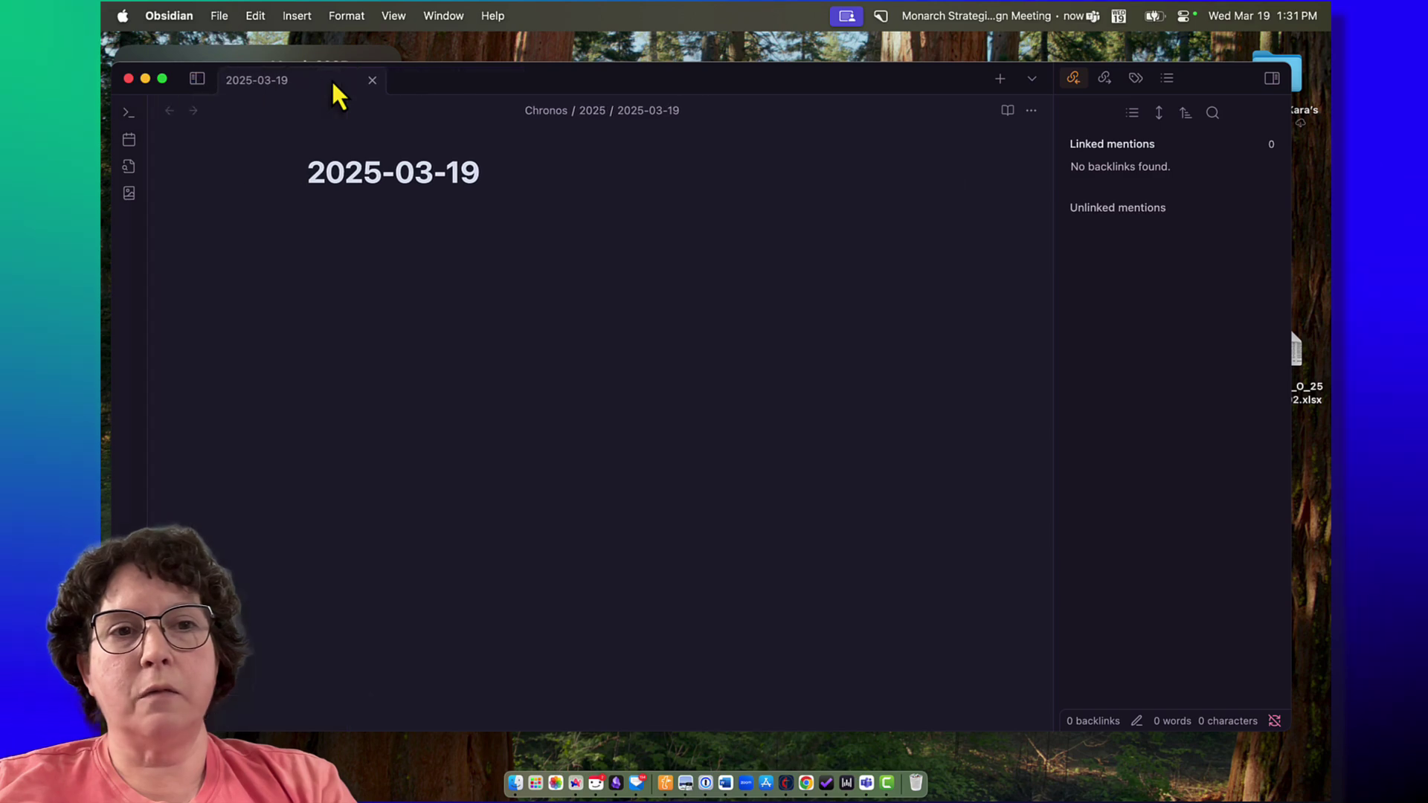
click(1272, 79)
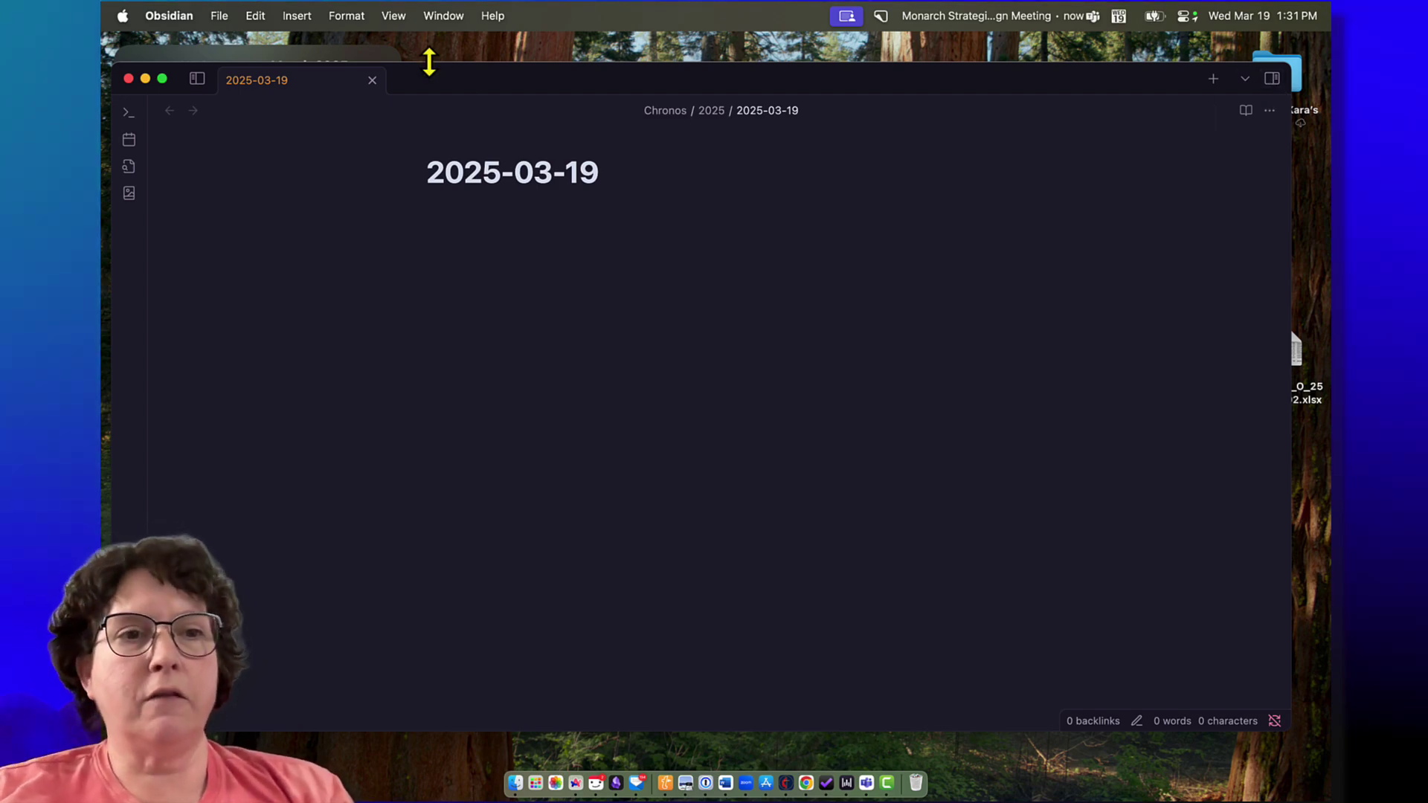
click(199, 79)
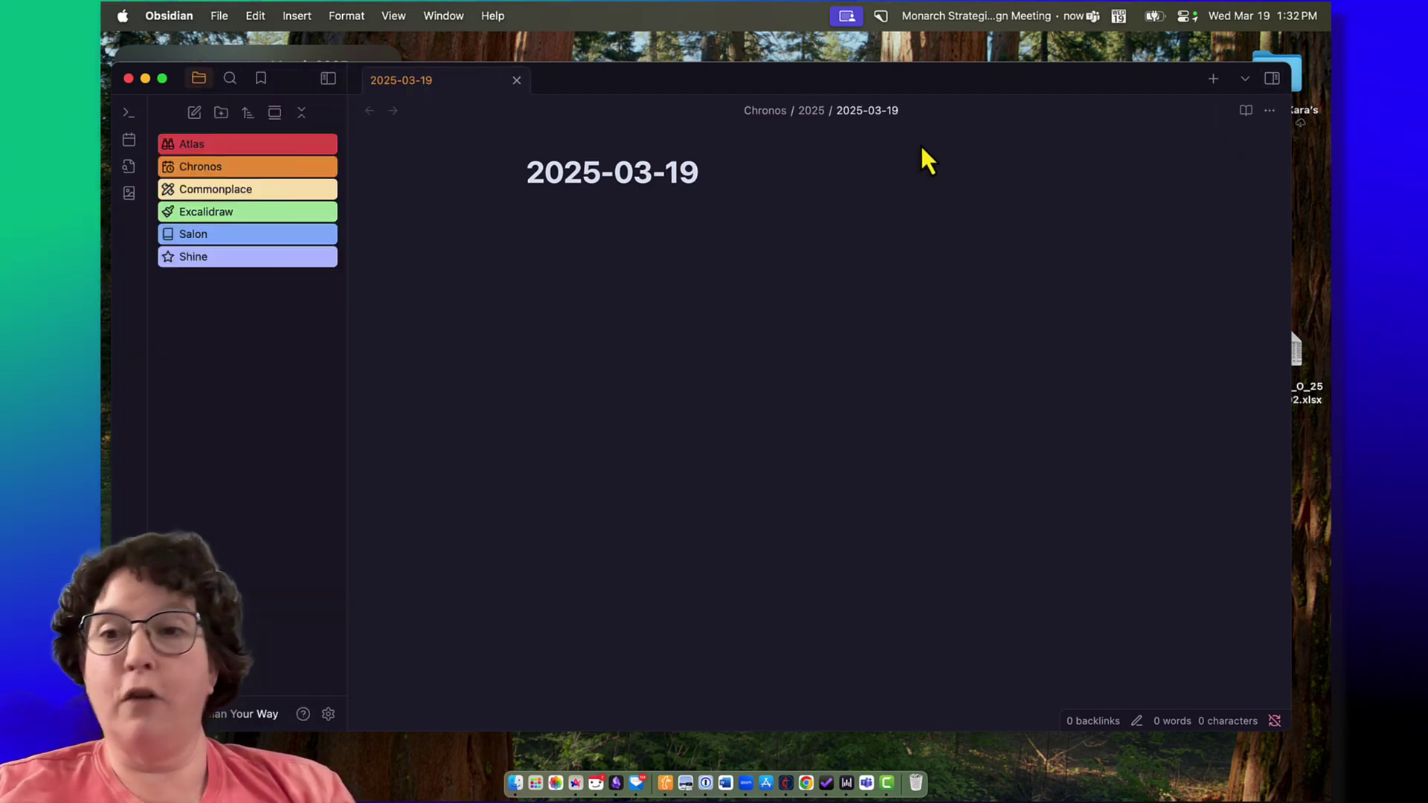
click(1280, 80)
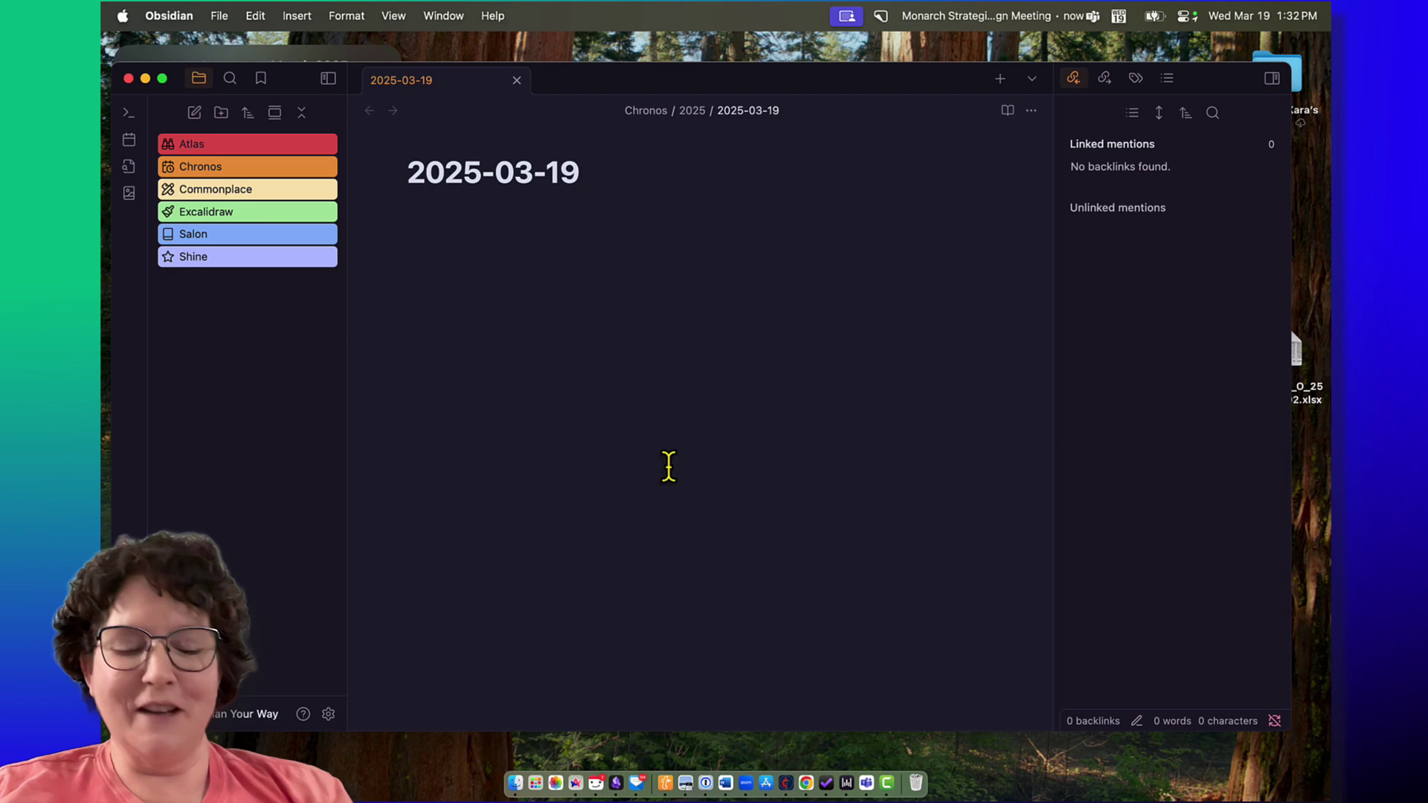
Step: In Hotkeys settings, assign Cmd+← to Toggle left sidebar and Cmd+→ to Toggle right sidebar
key(super+comma)
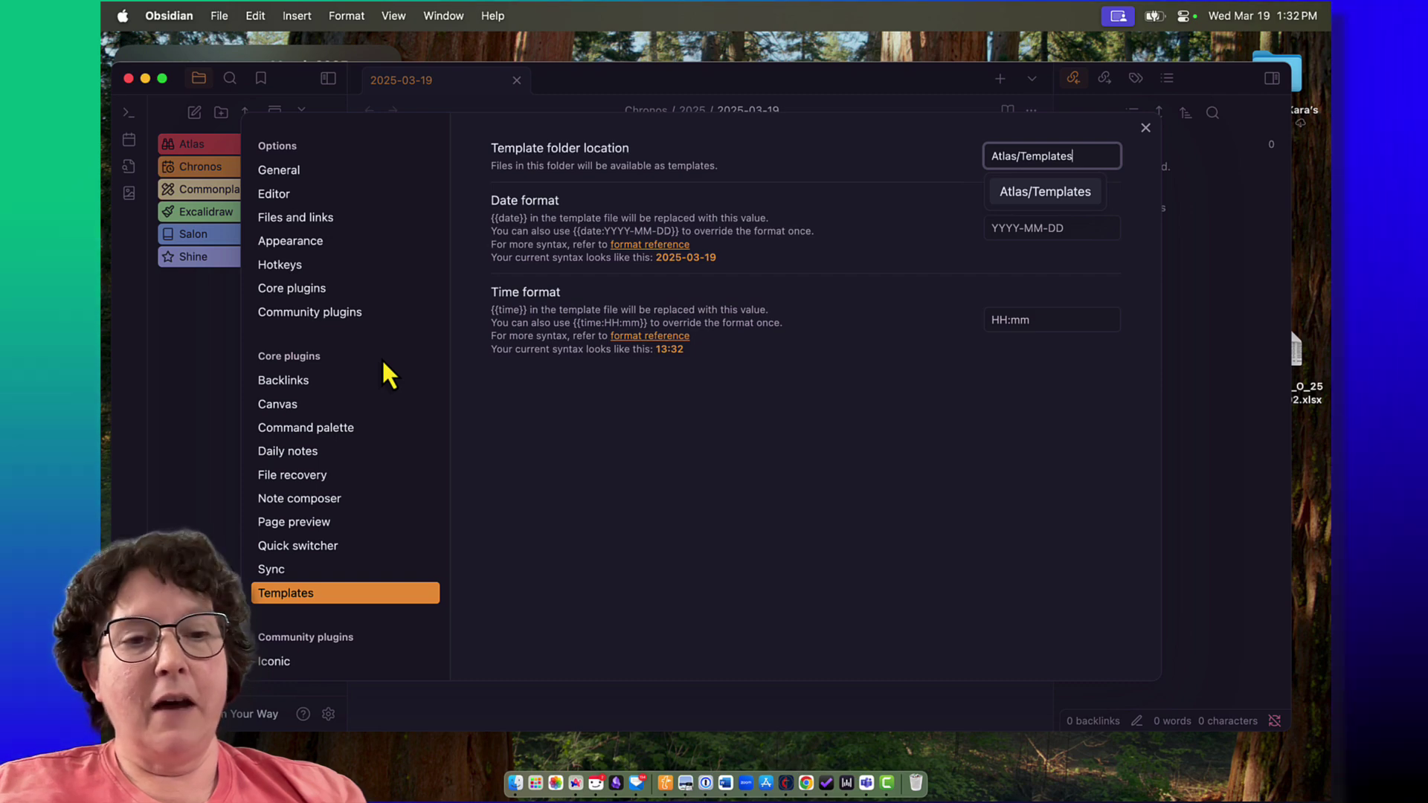
click(340, 257)
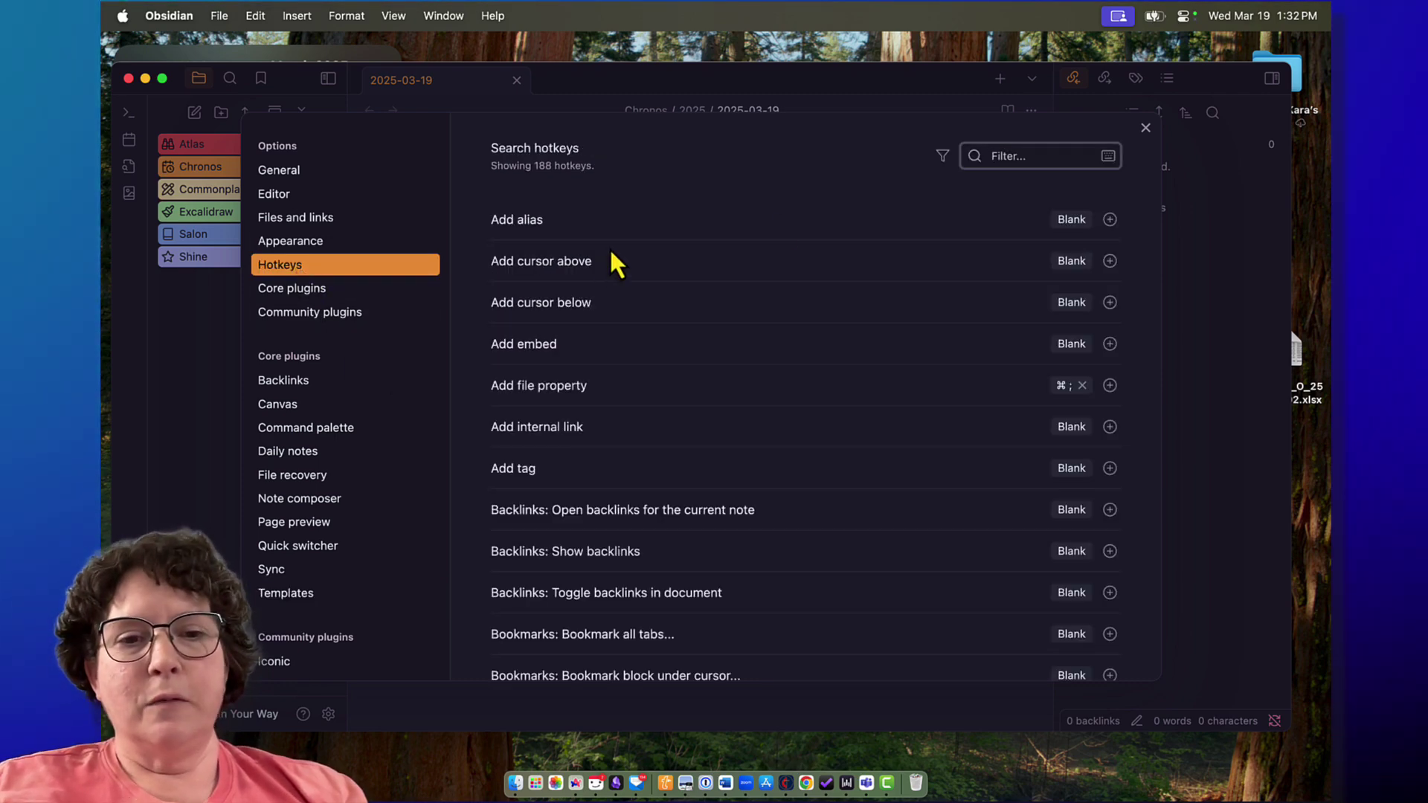
text(side)
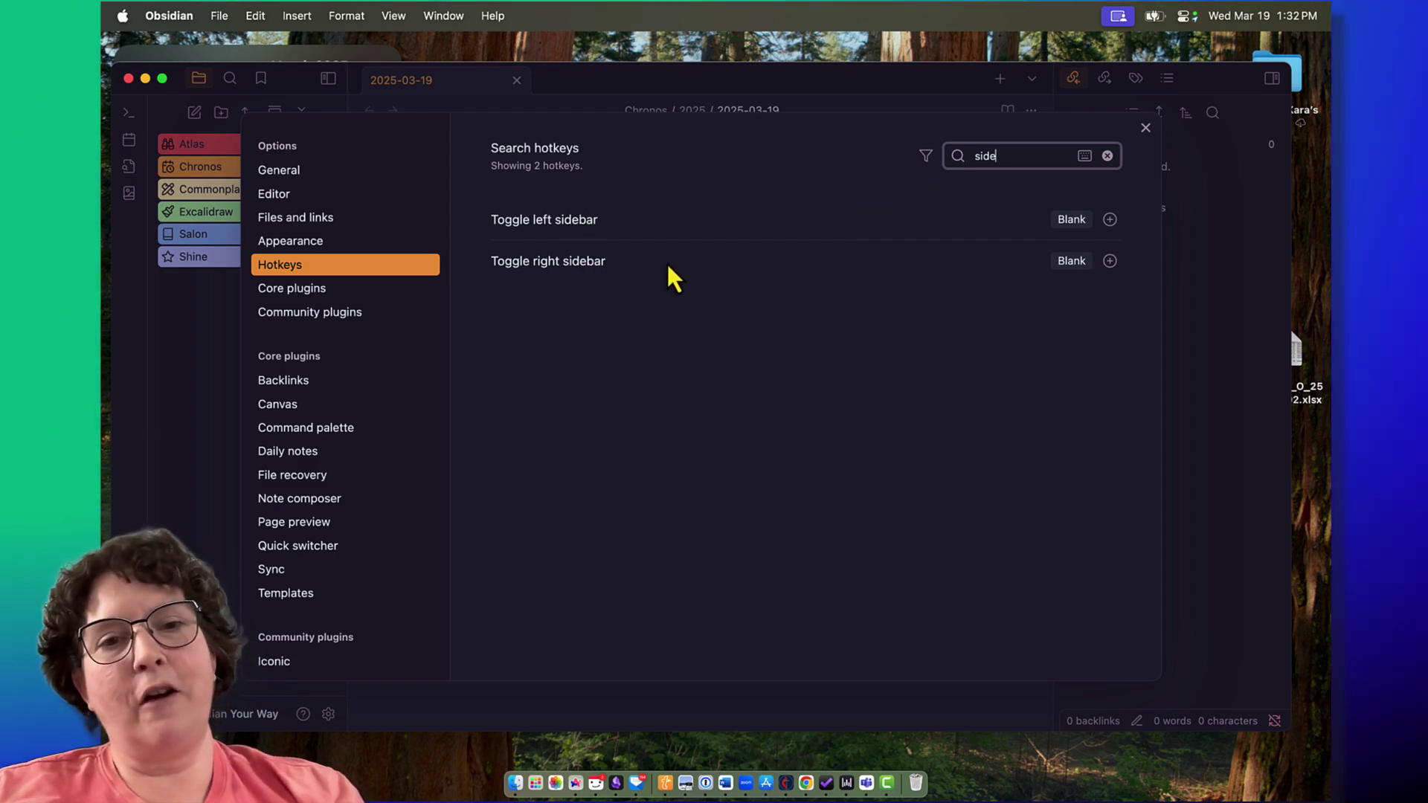
click(1071, 218)
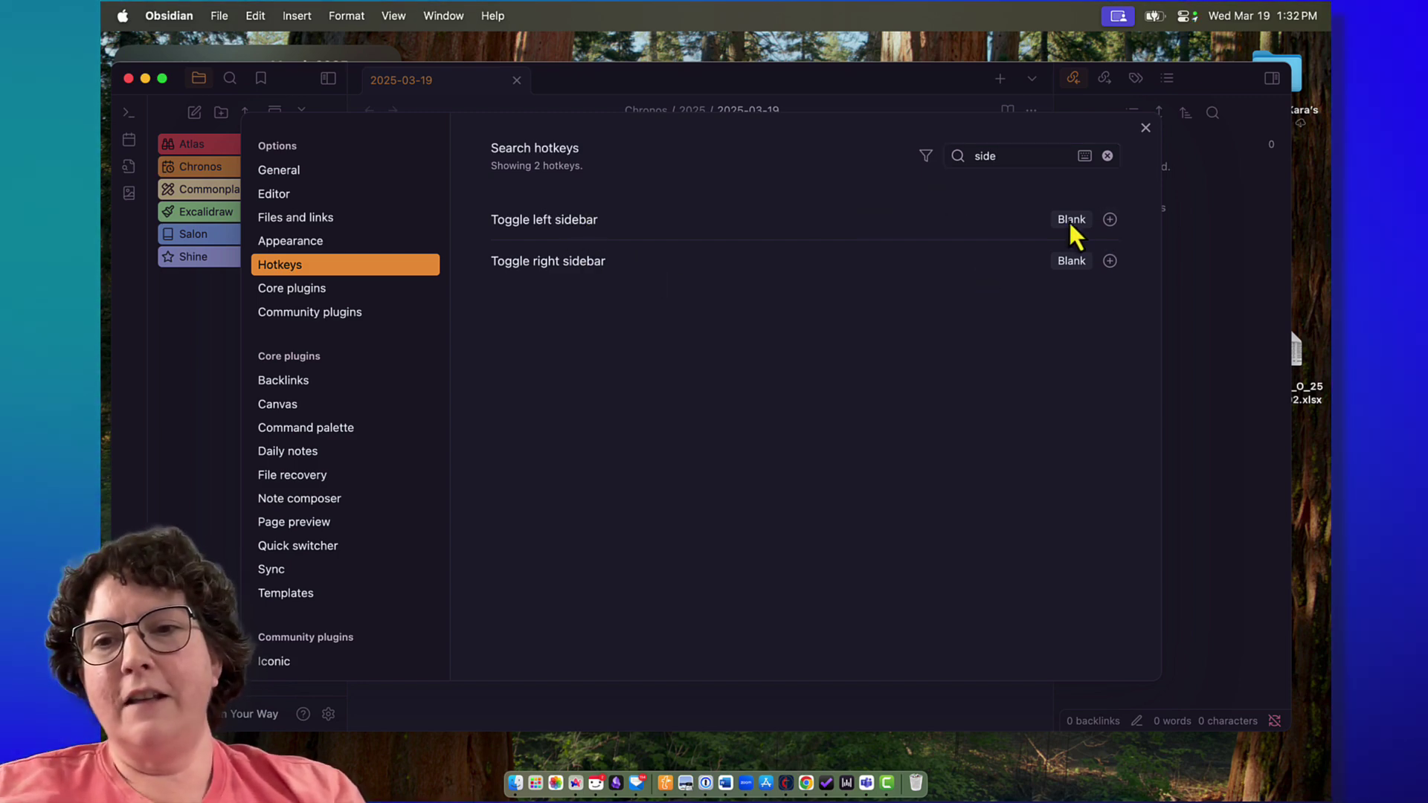
click(1110, 220)
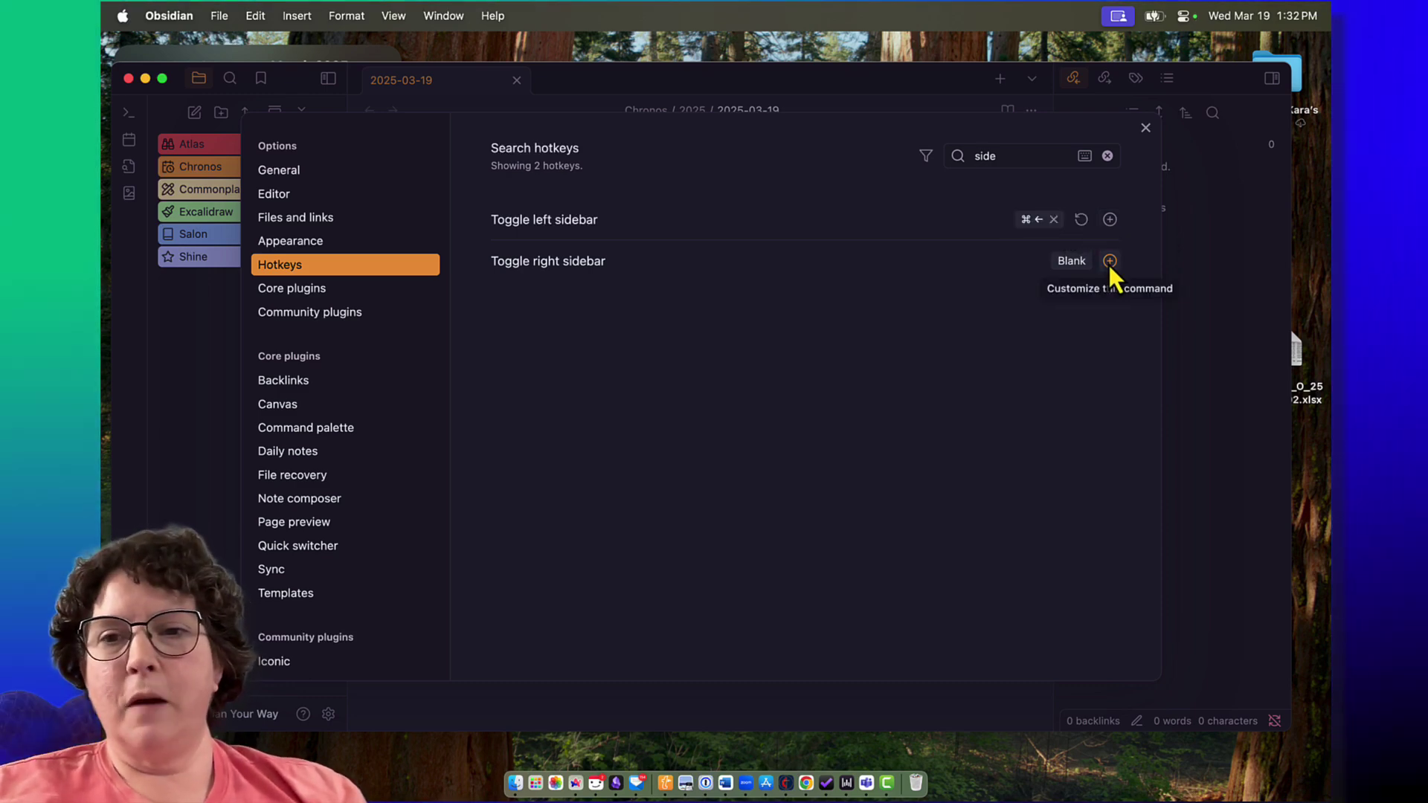
click(1109, 261)
key(super+Right)
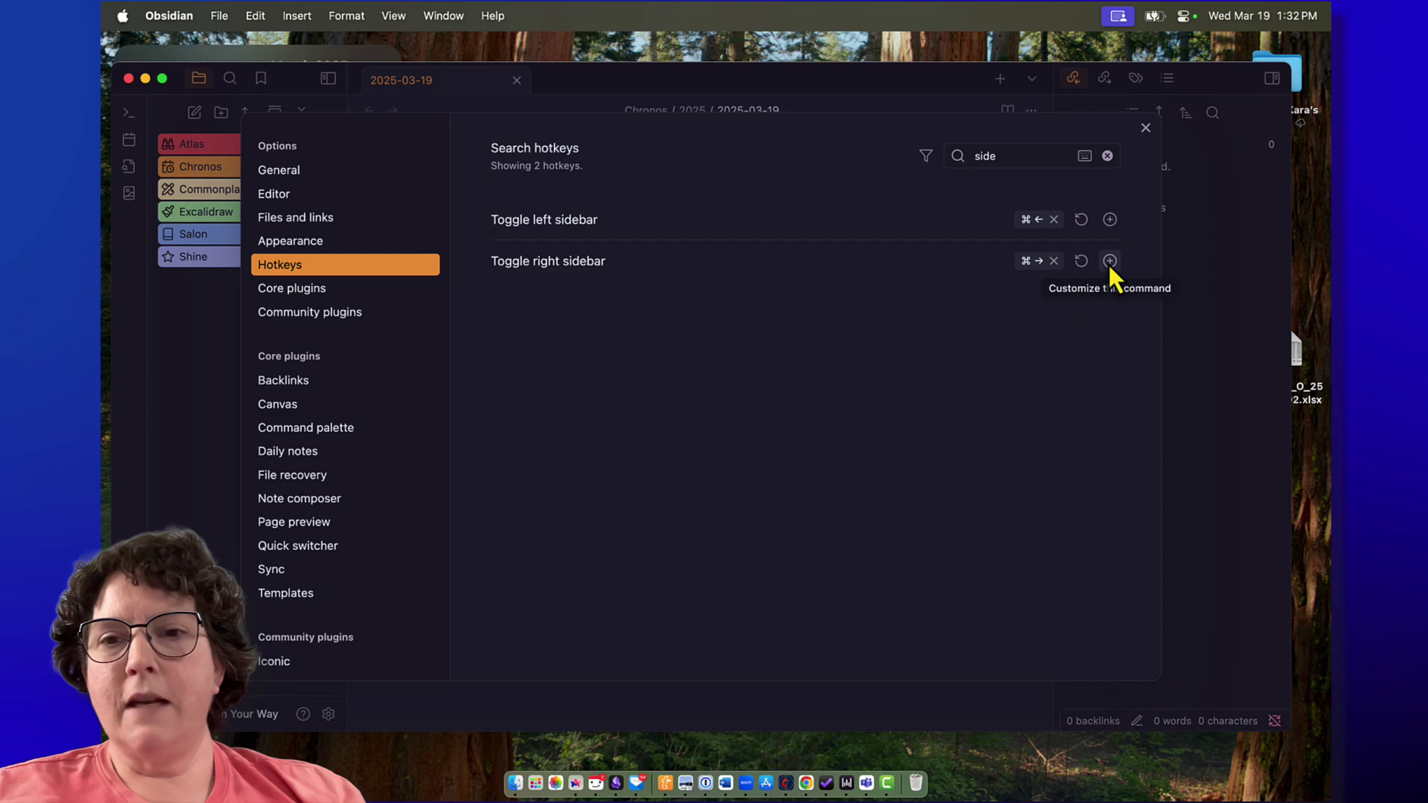
click(1145, 128)
Step: Hide and restore the left sidebar with Cmd+←, then open the command palette via Cmd+P and the ribbon
key(super+Left)
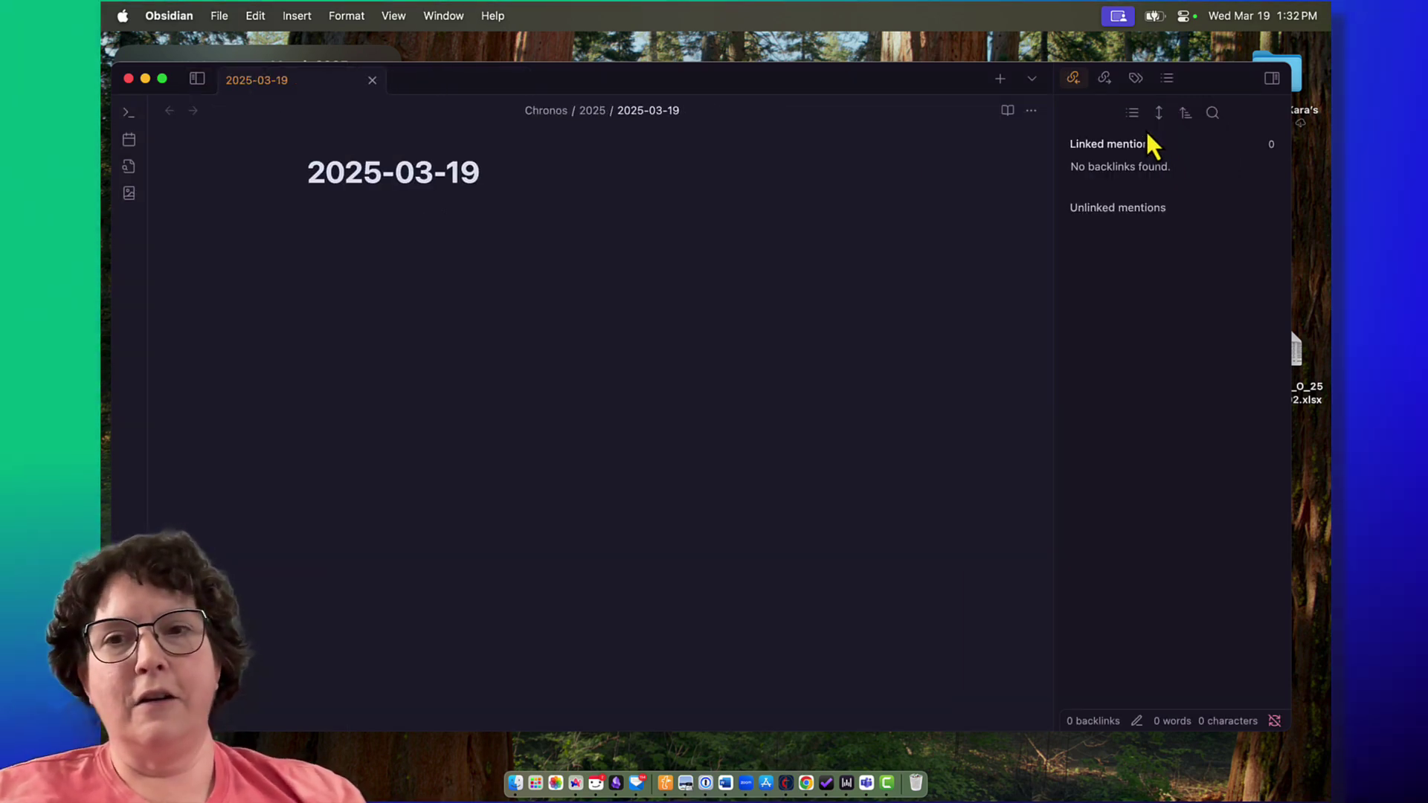
key(super+Left)
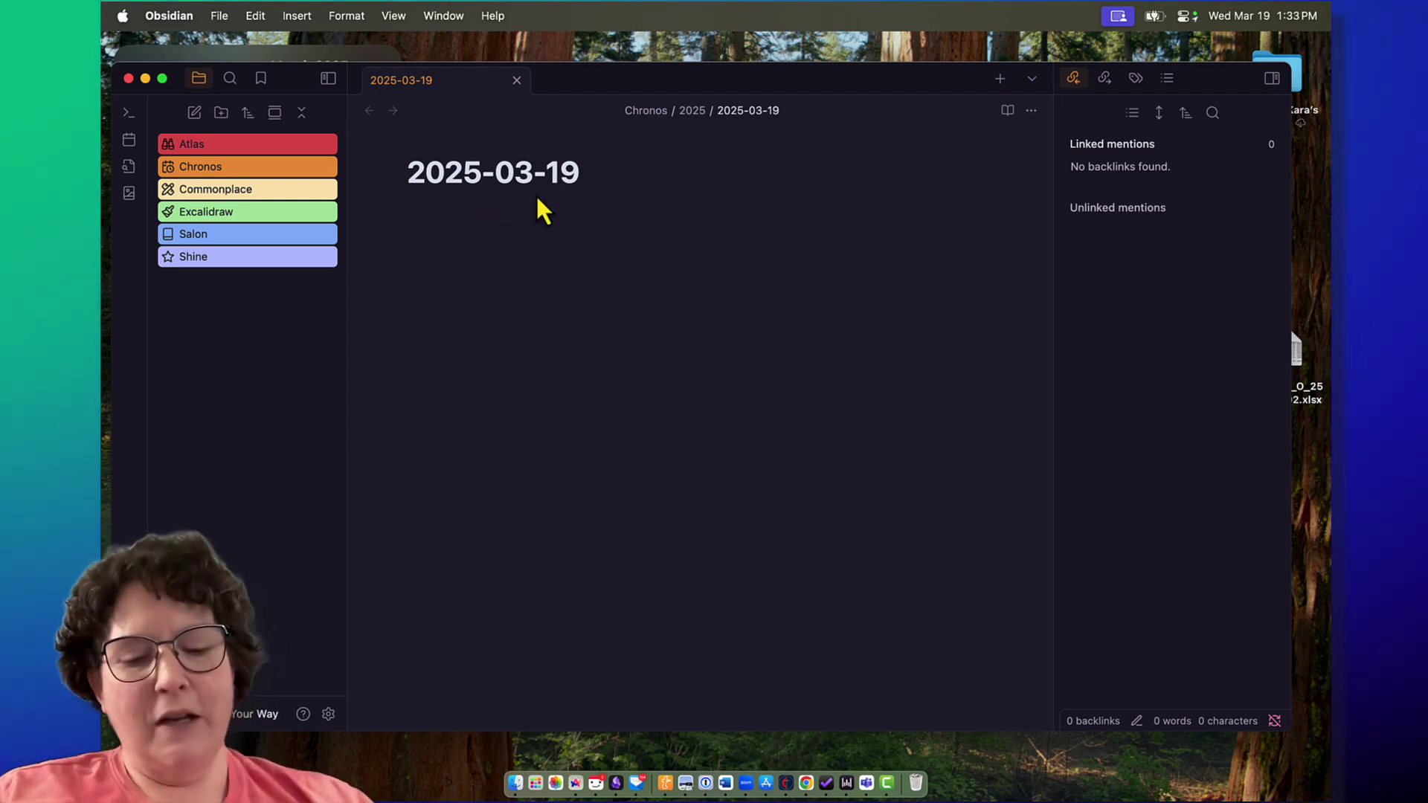
key(super+p)
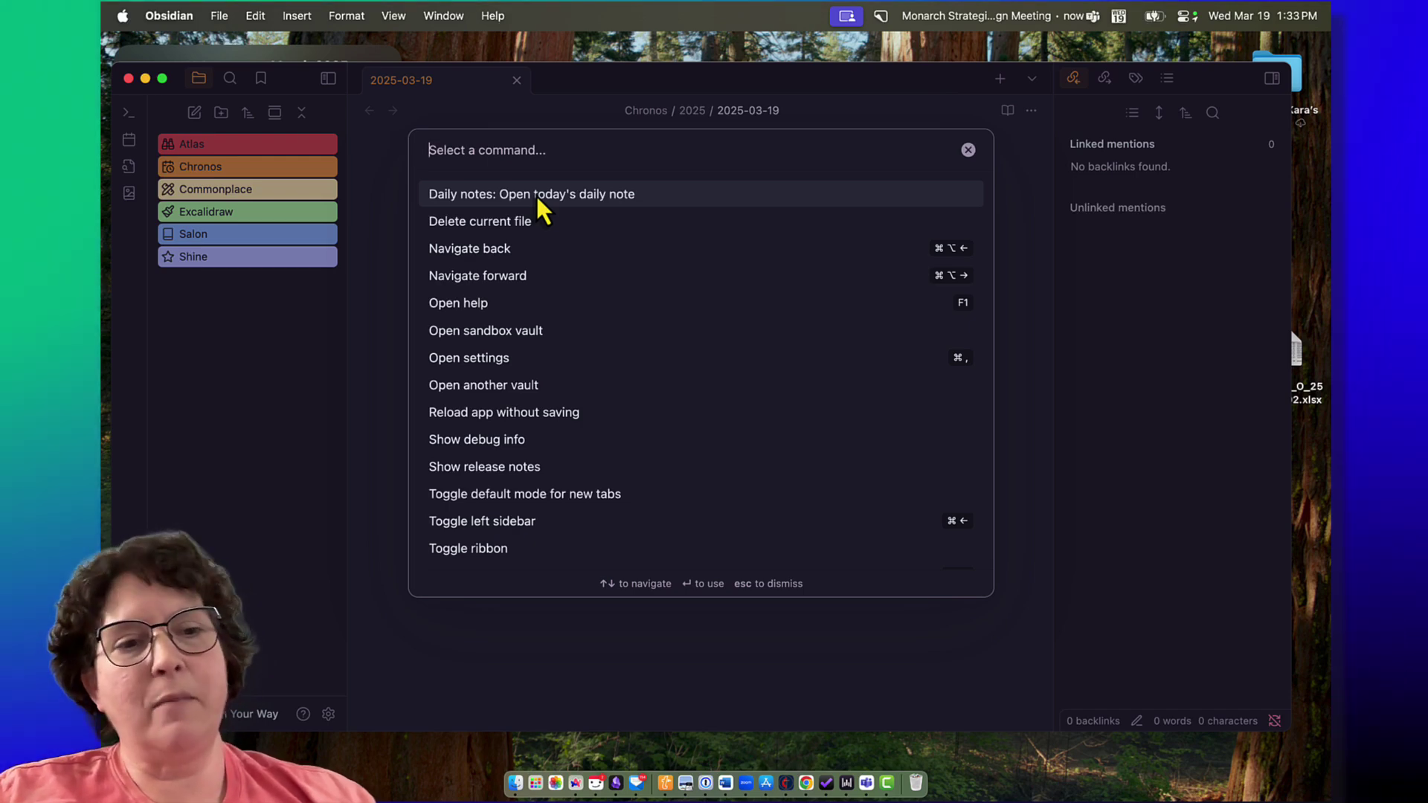
click(967, 150)
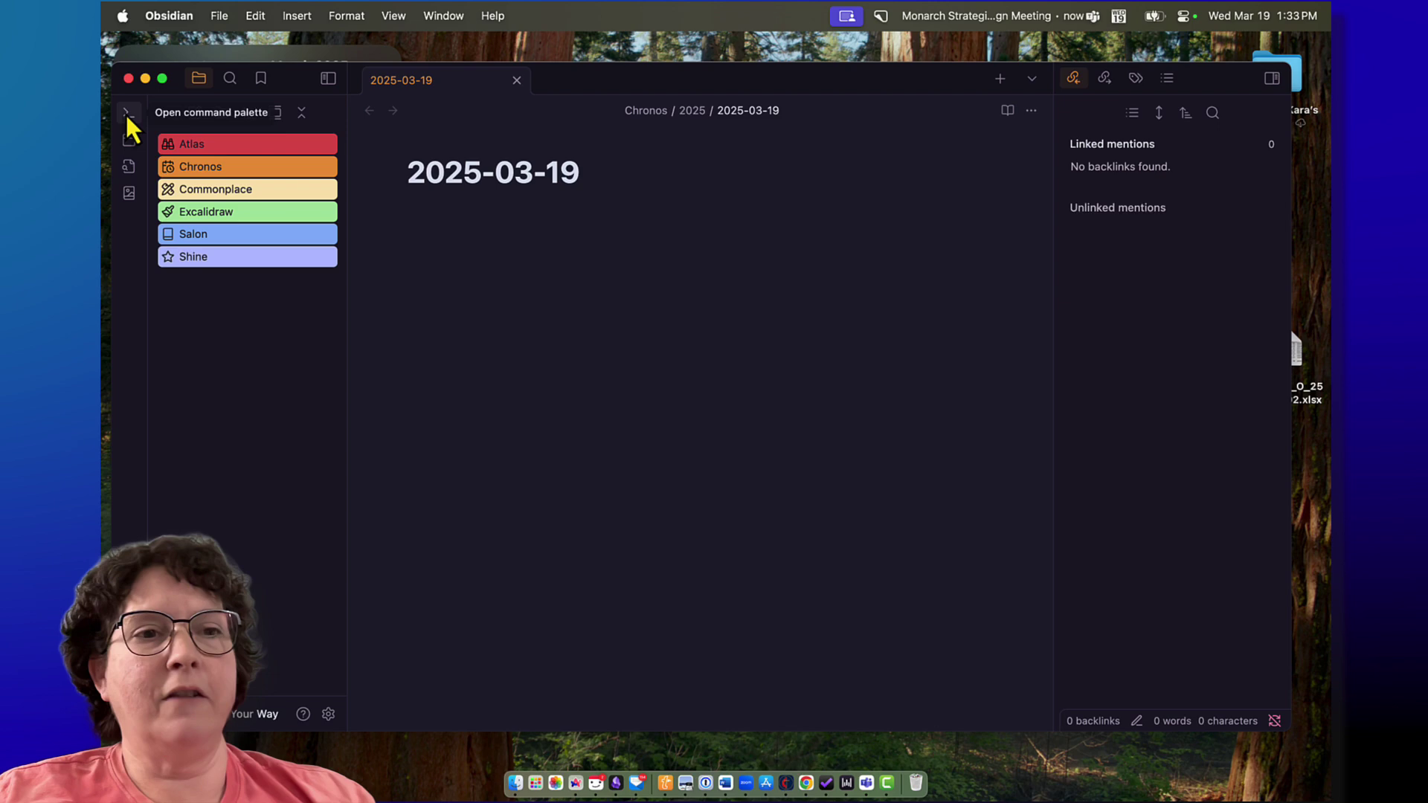
click(127, 113)
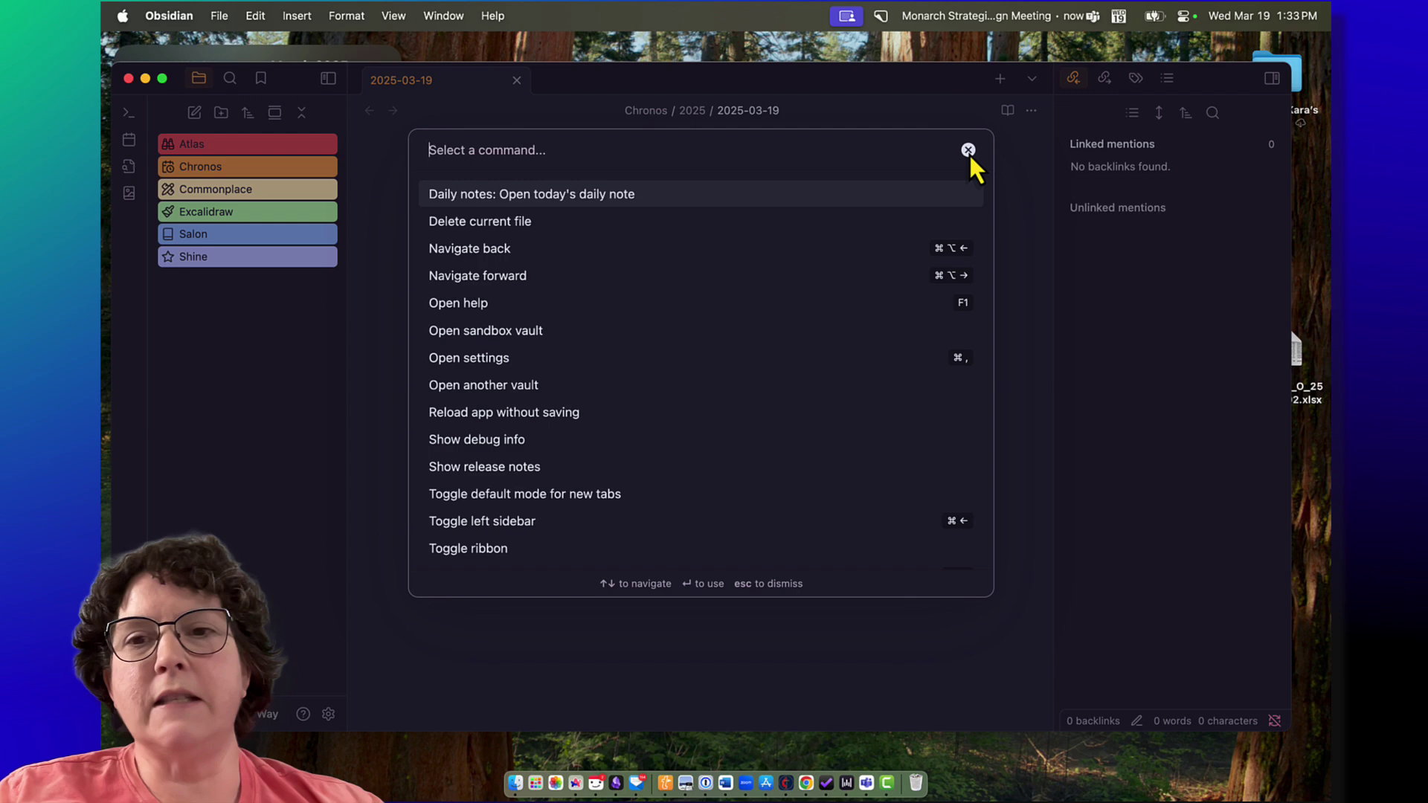
Step: Close the palette, peek into the Chronos folder, and check Daily notes saves to Chronos/2025
click(968, 150)
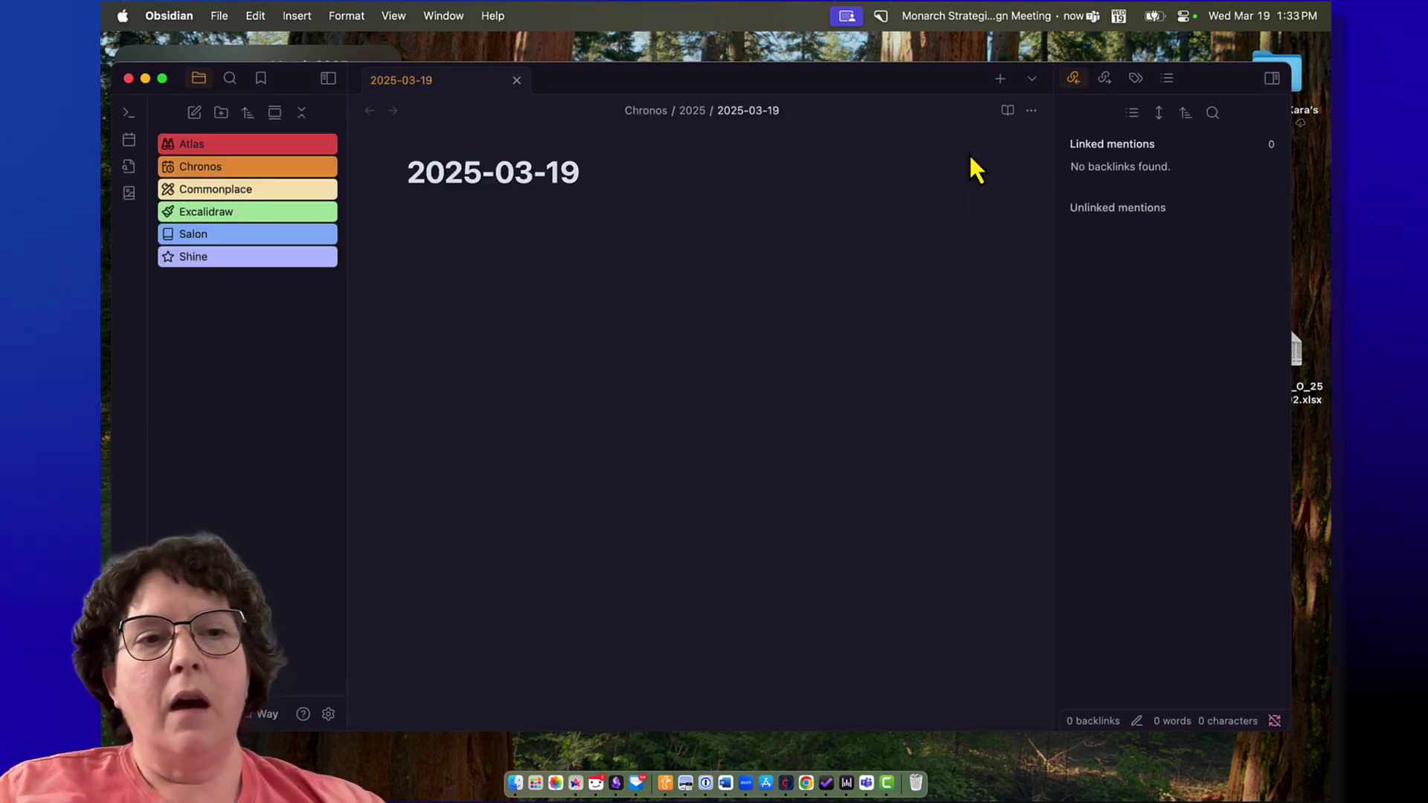
click(167, 169)
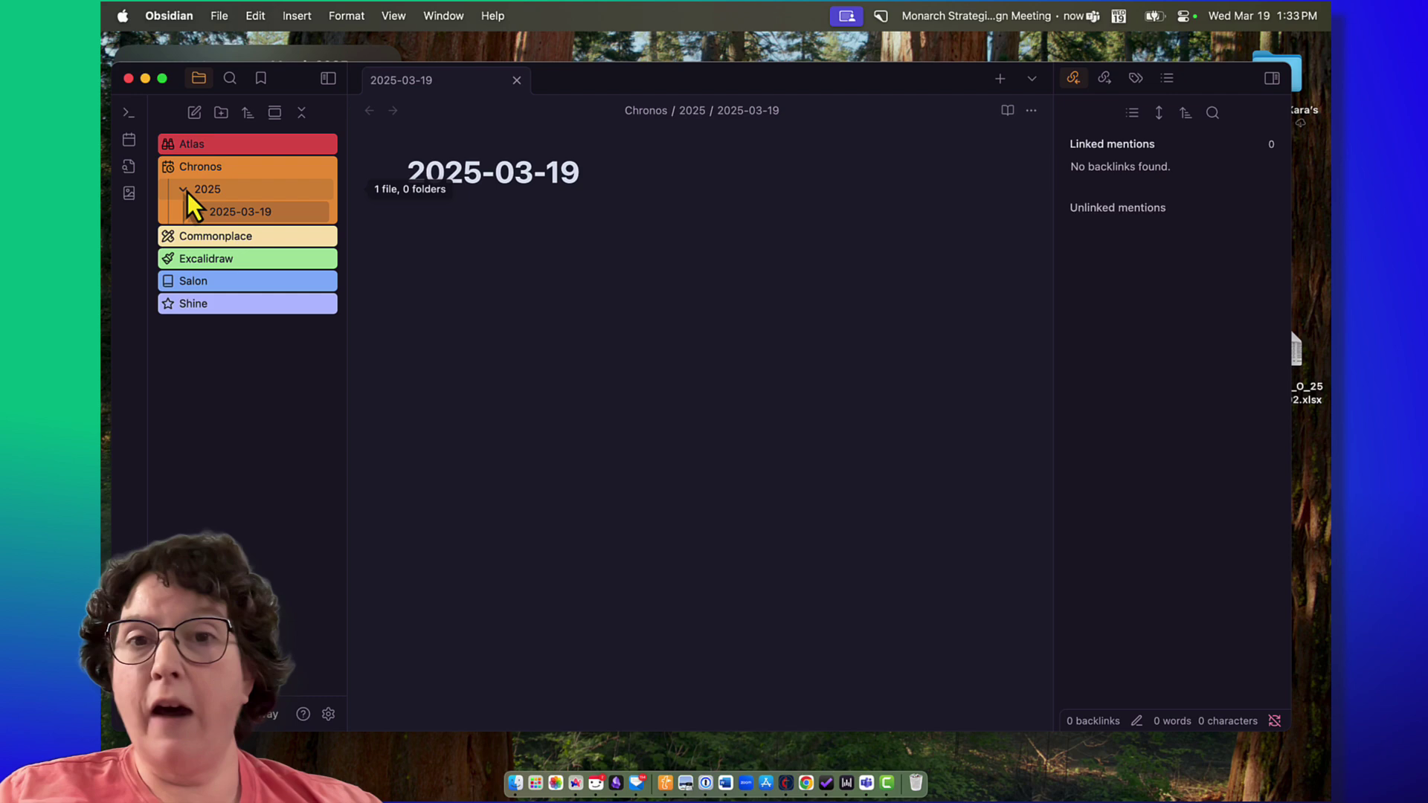
click(167, 168)
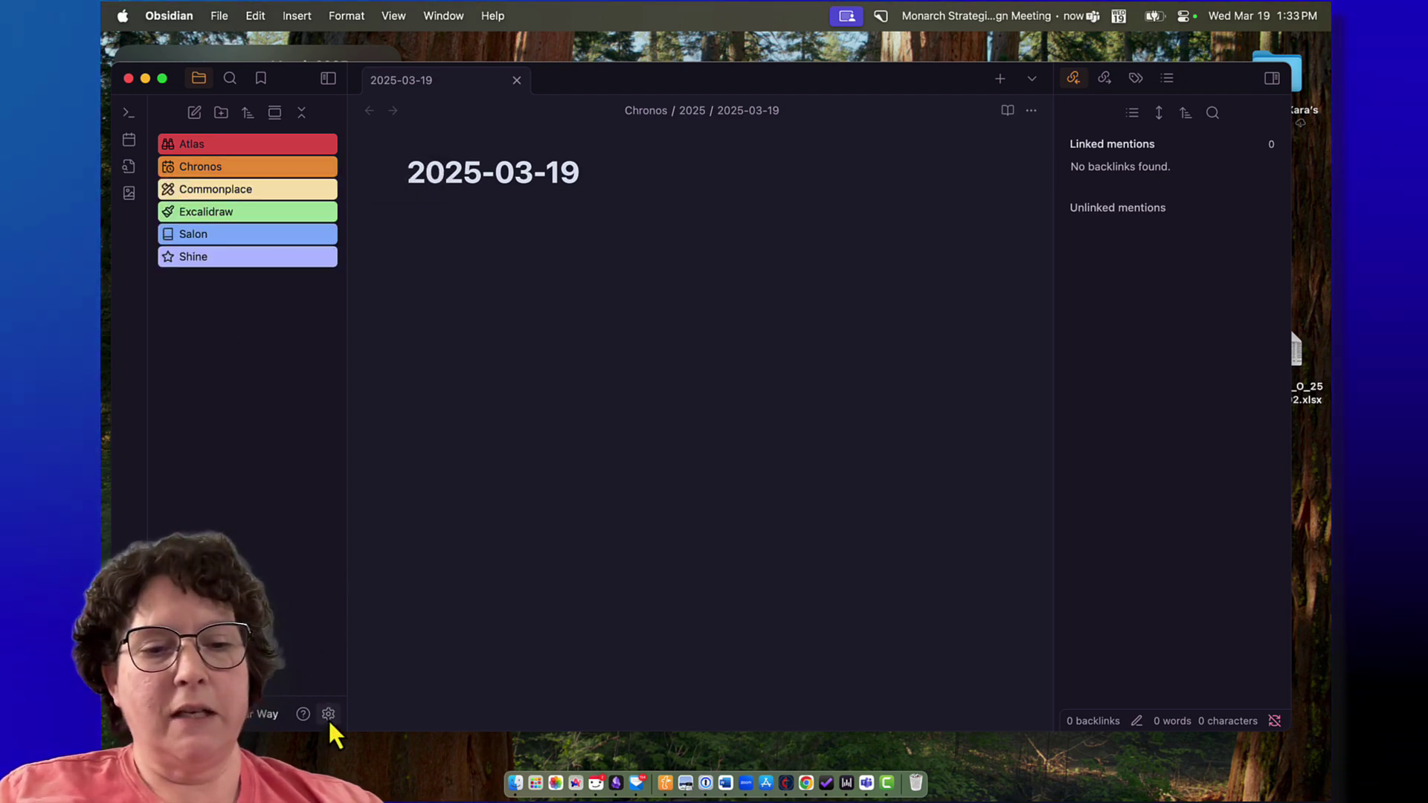
click(328, 715)
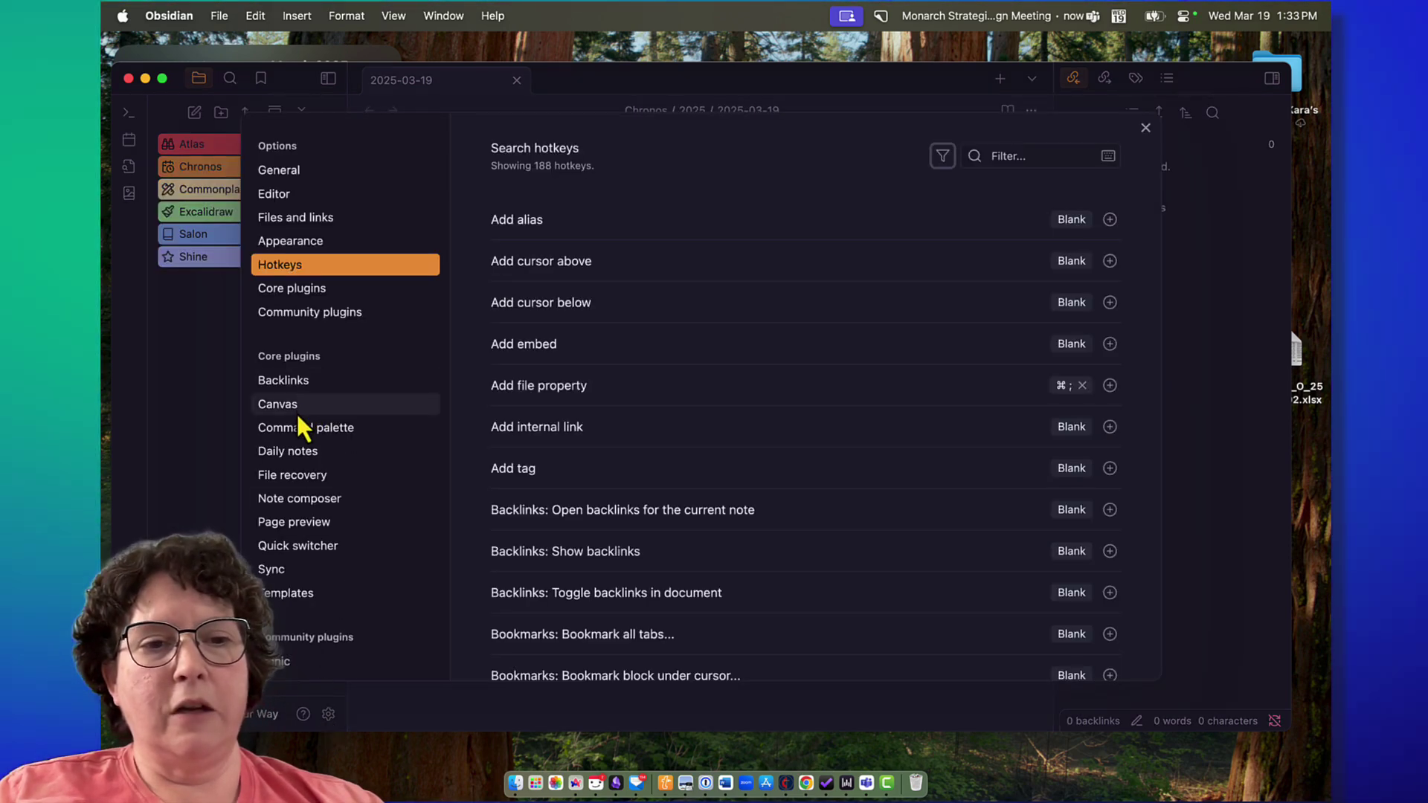
click(287, 451)
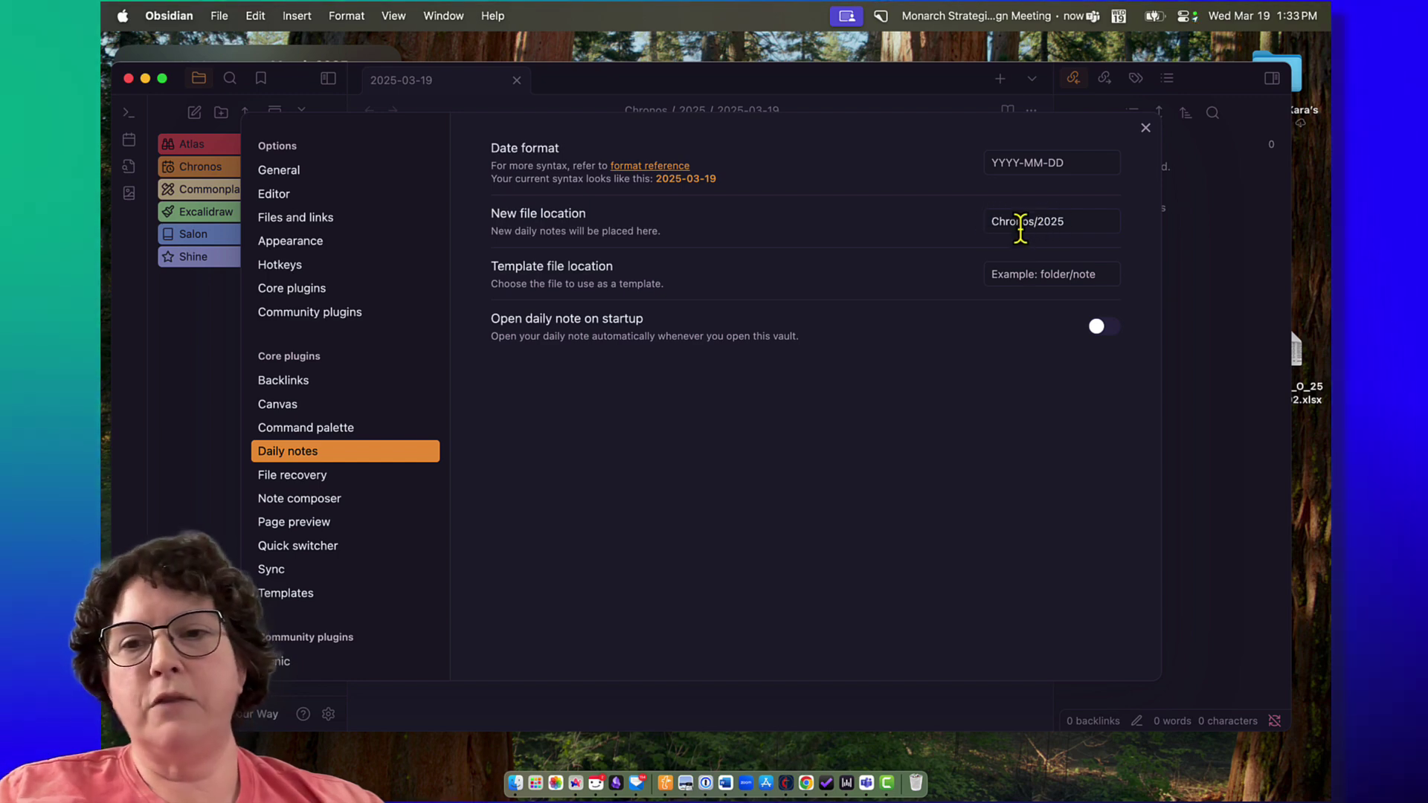
click(1145, 128)
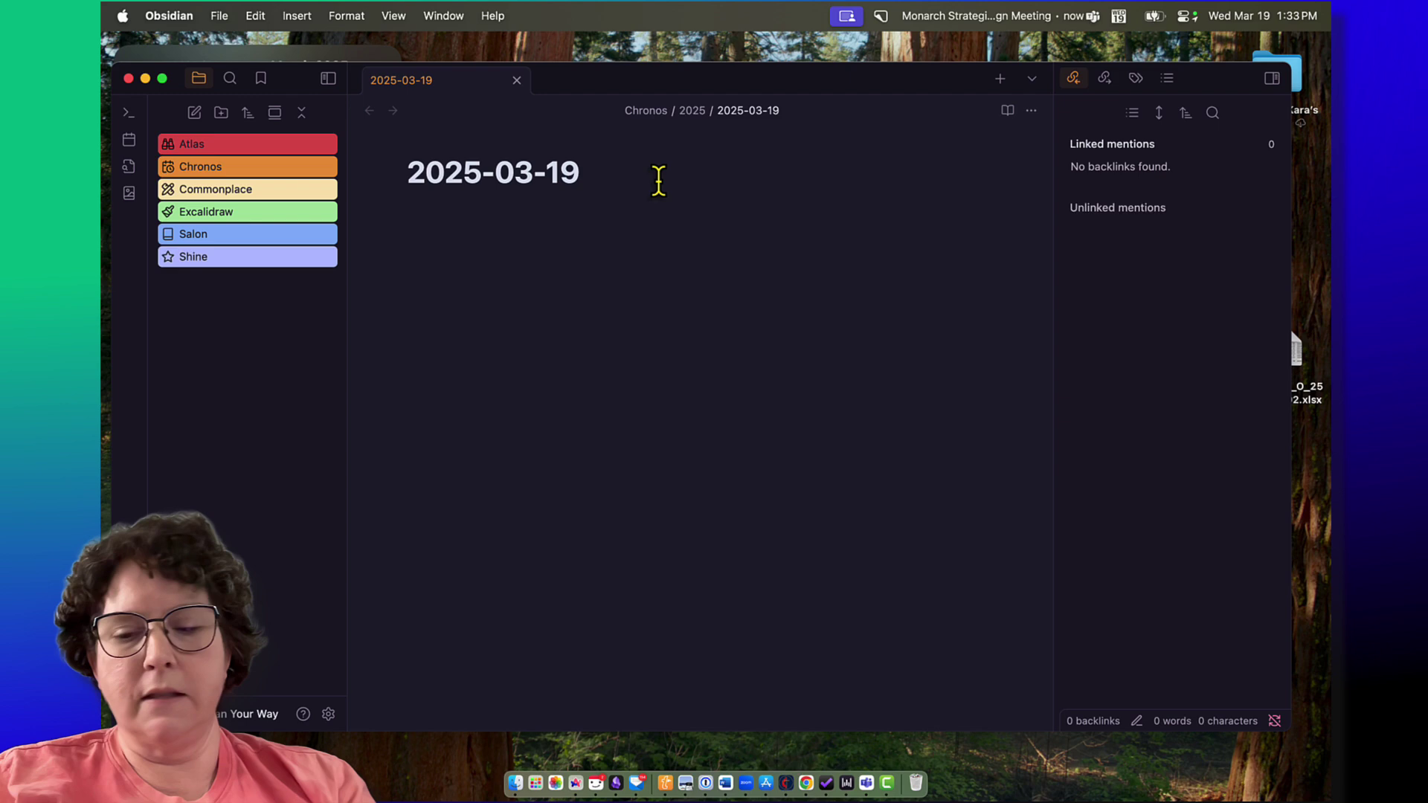
Step: Start a bullet reading 'Updated my accounts in #YNAB and'
text(-)
key(BackSpace)
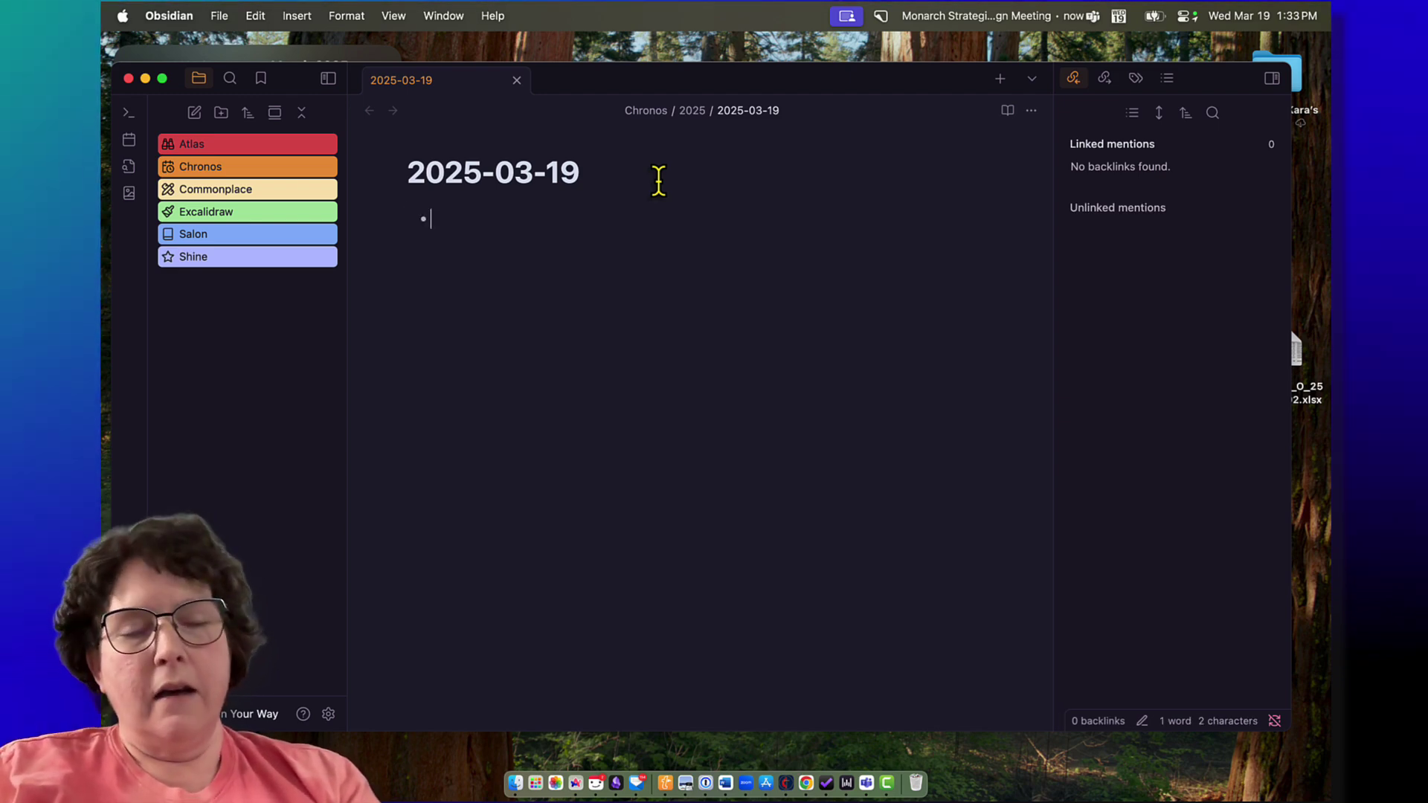
text(Updated )
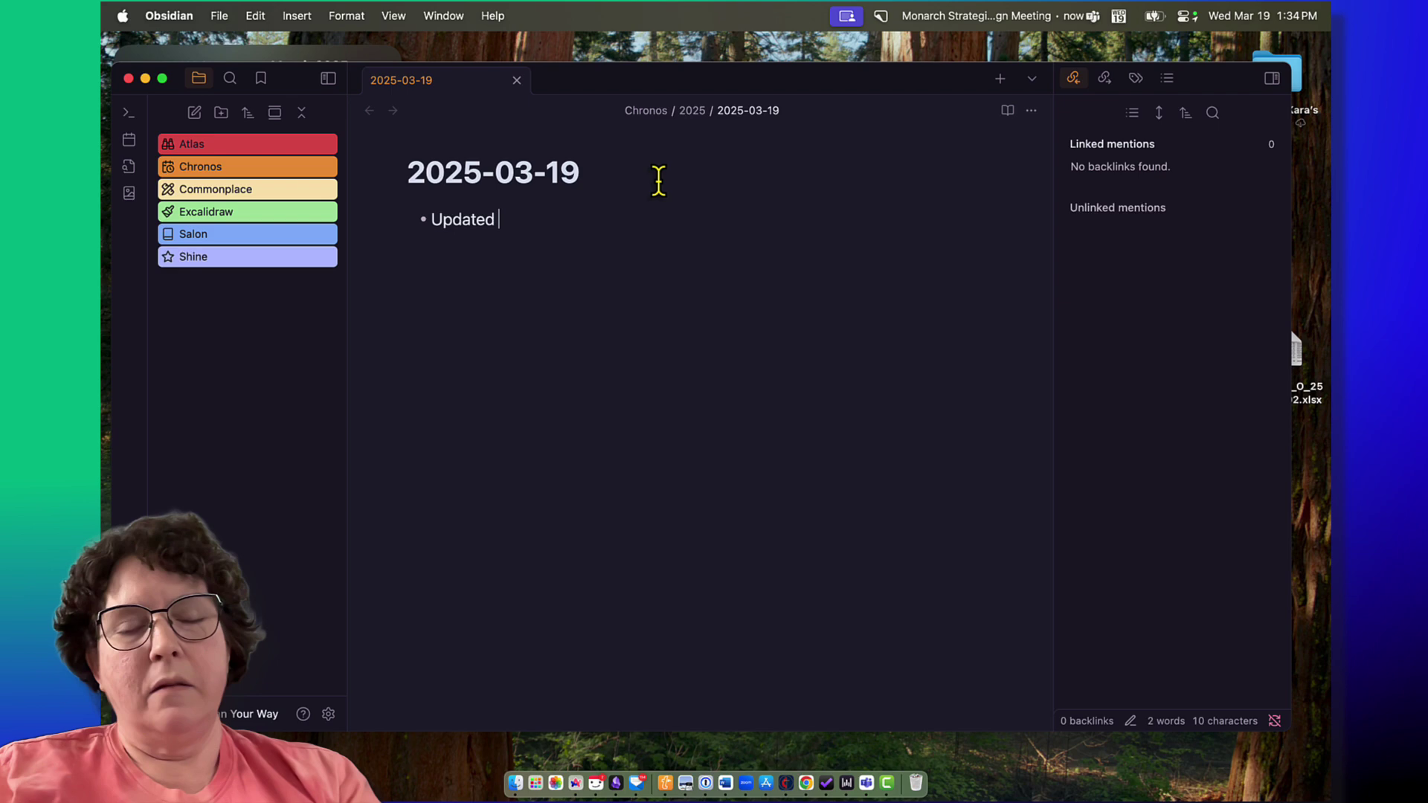
text(my accounts in )
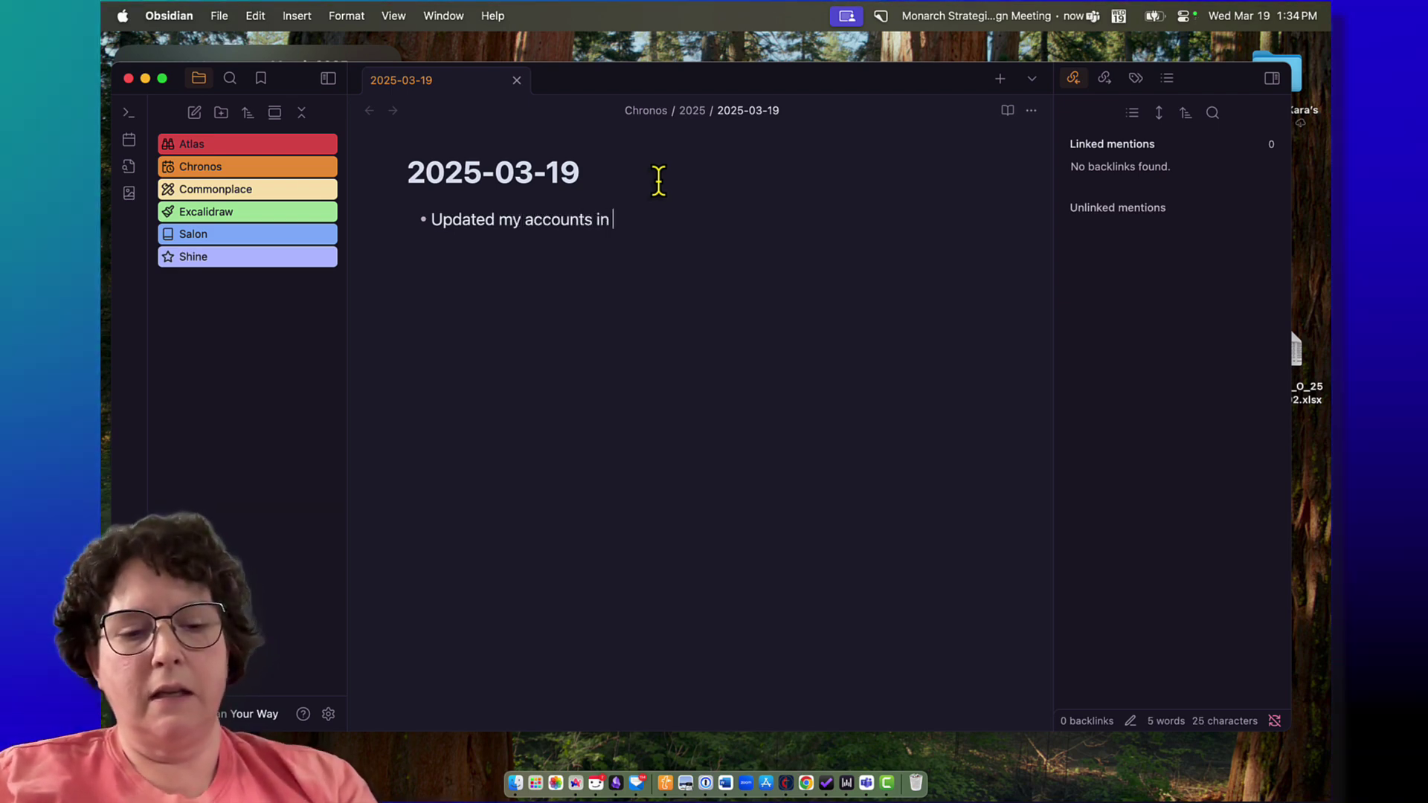
text(#YNAB)
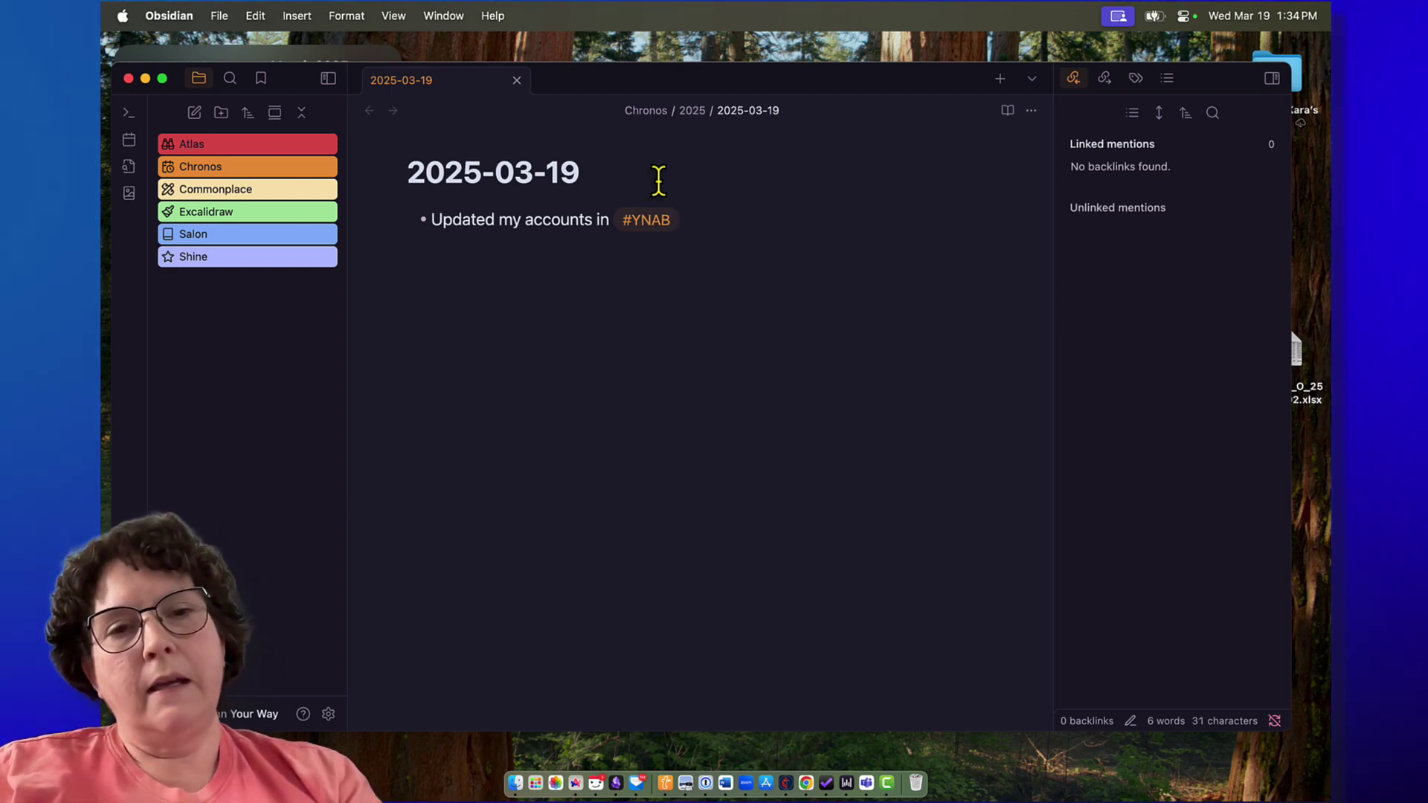
text(and)
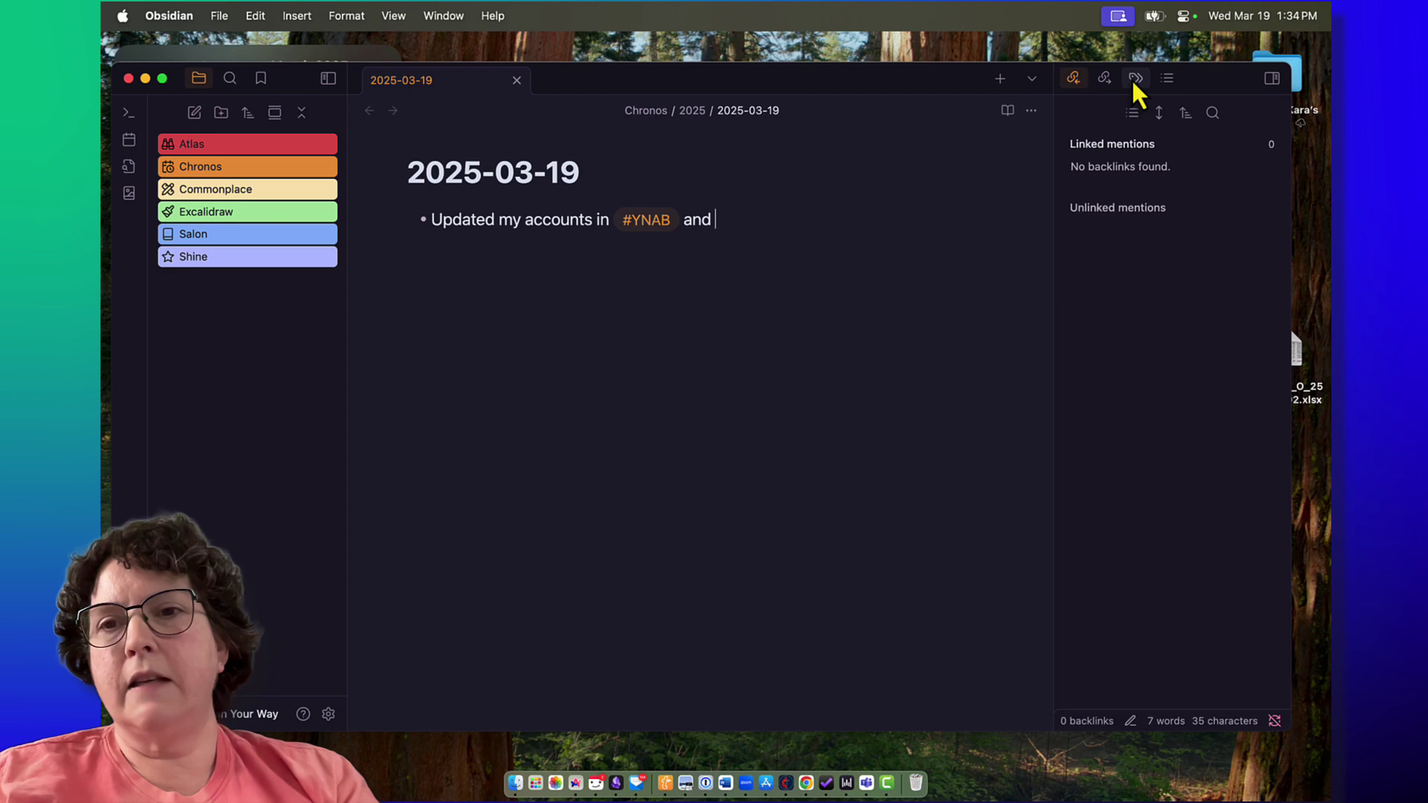
Step: Show the Tags pane and add a #meeting bullet on #prj/WebsiteDesign mobile banner images, starting a person-tagged bullet
click(1134, 79)
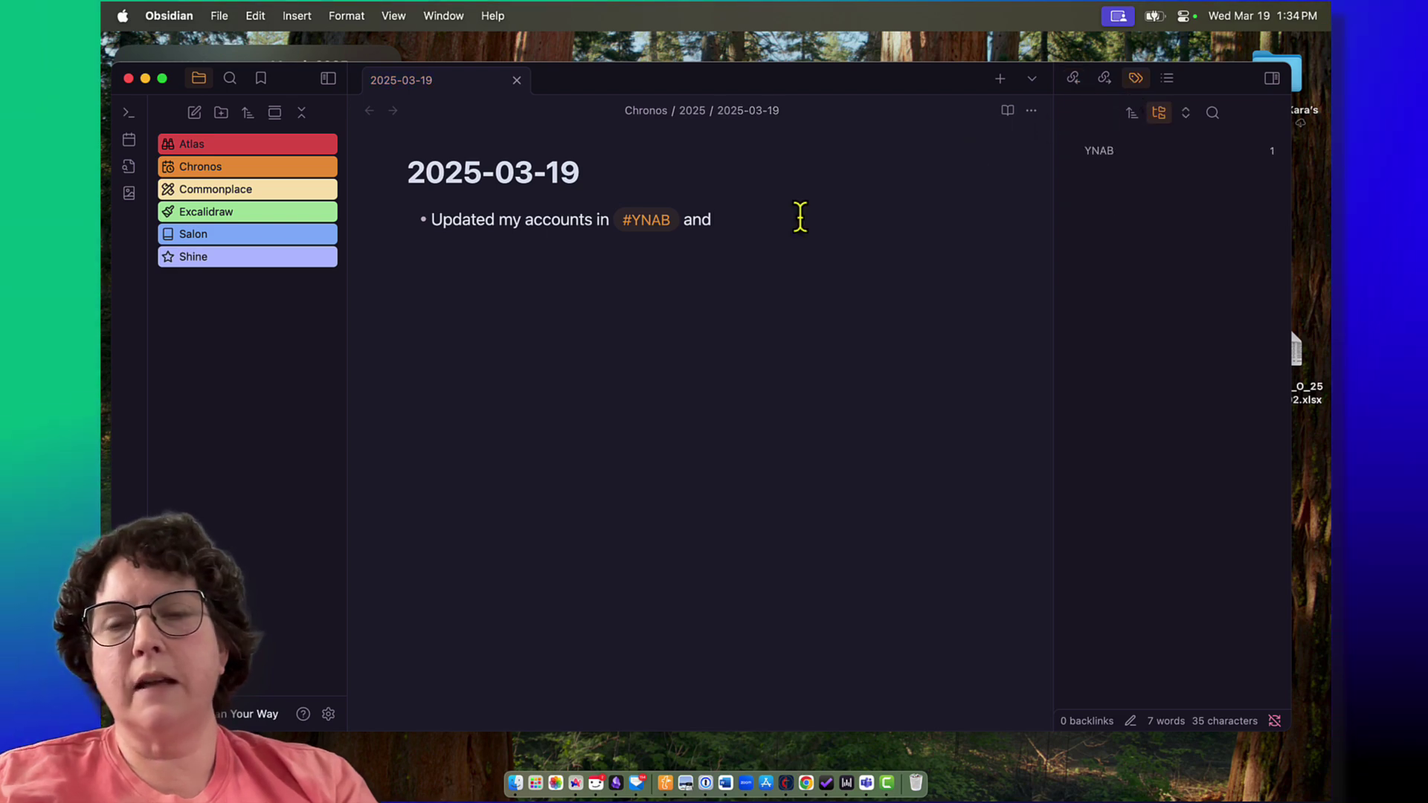
click(732, 213)
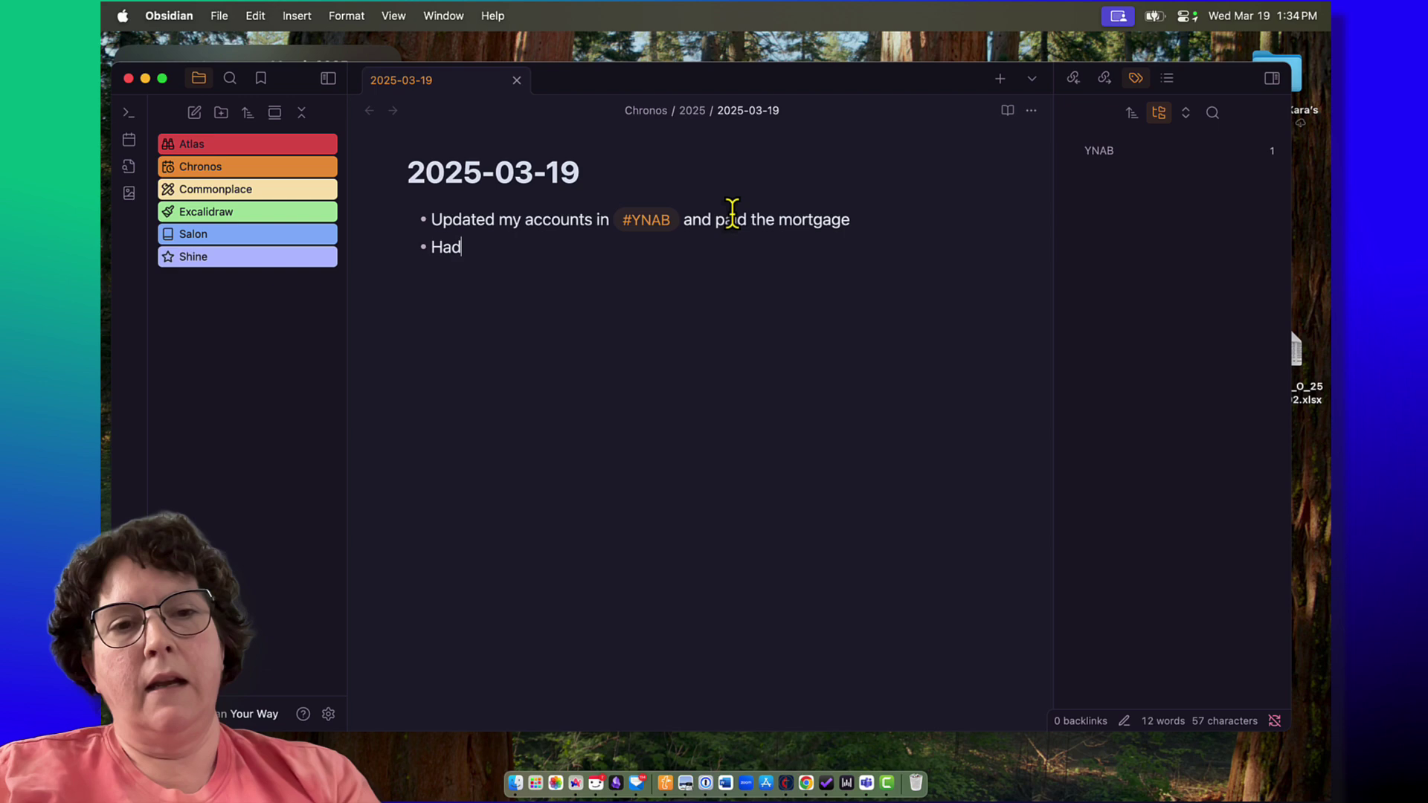
text(ing regarding the)
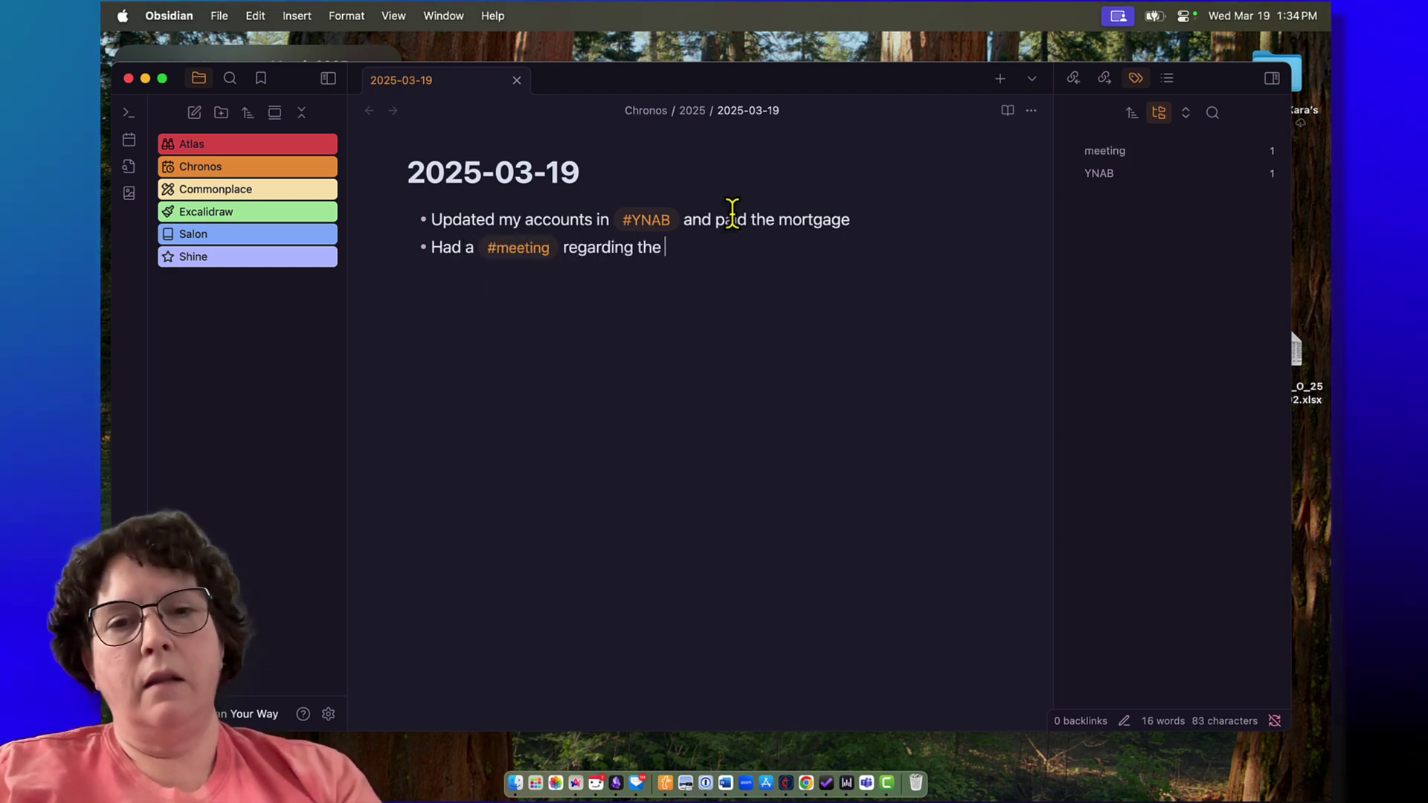
text( #pr)
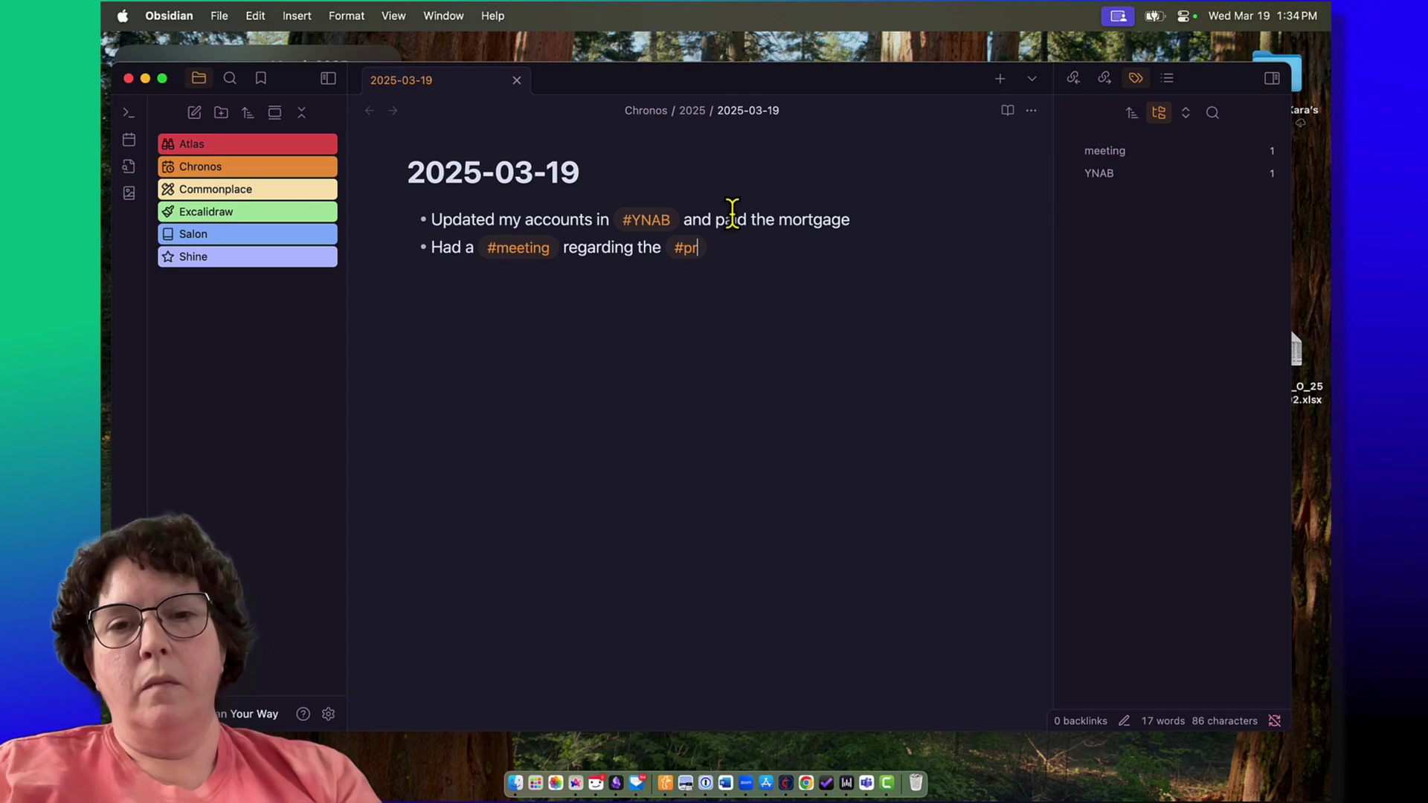
text(j/WEb)
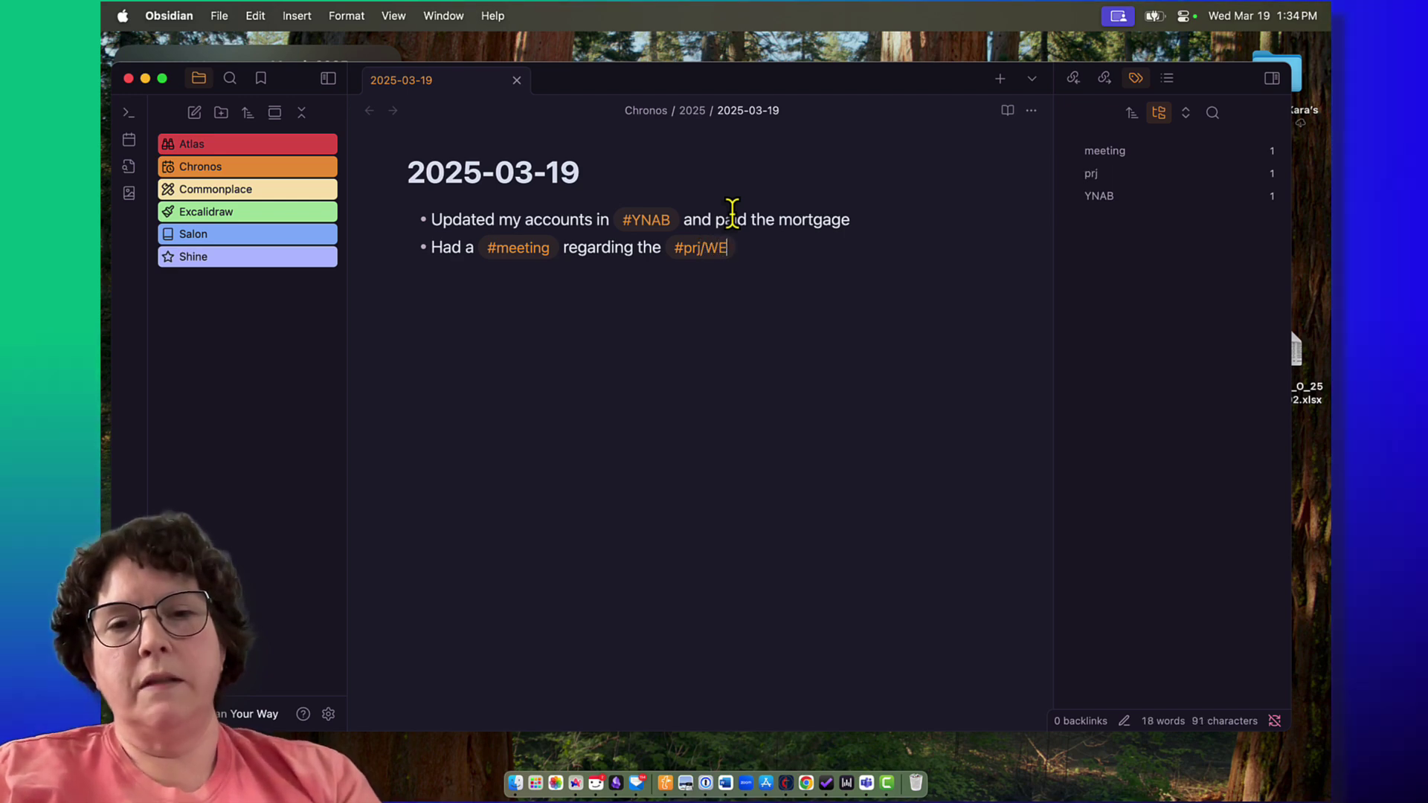
key(BackSpace)
key(BackSpace)
text(ebsite D)
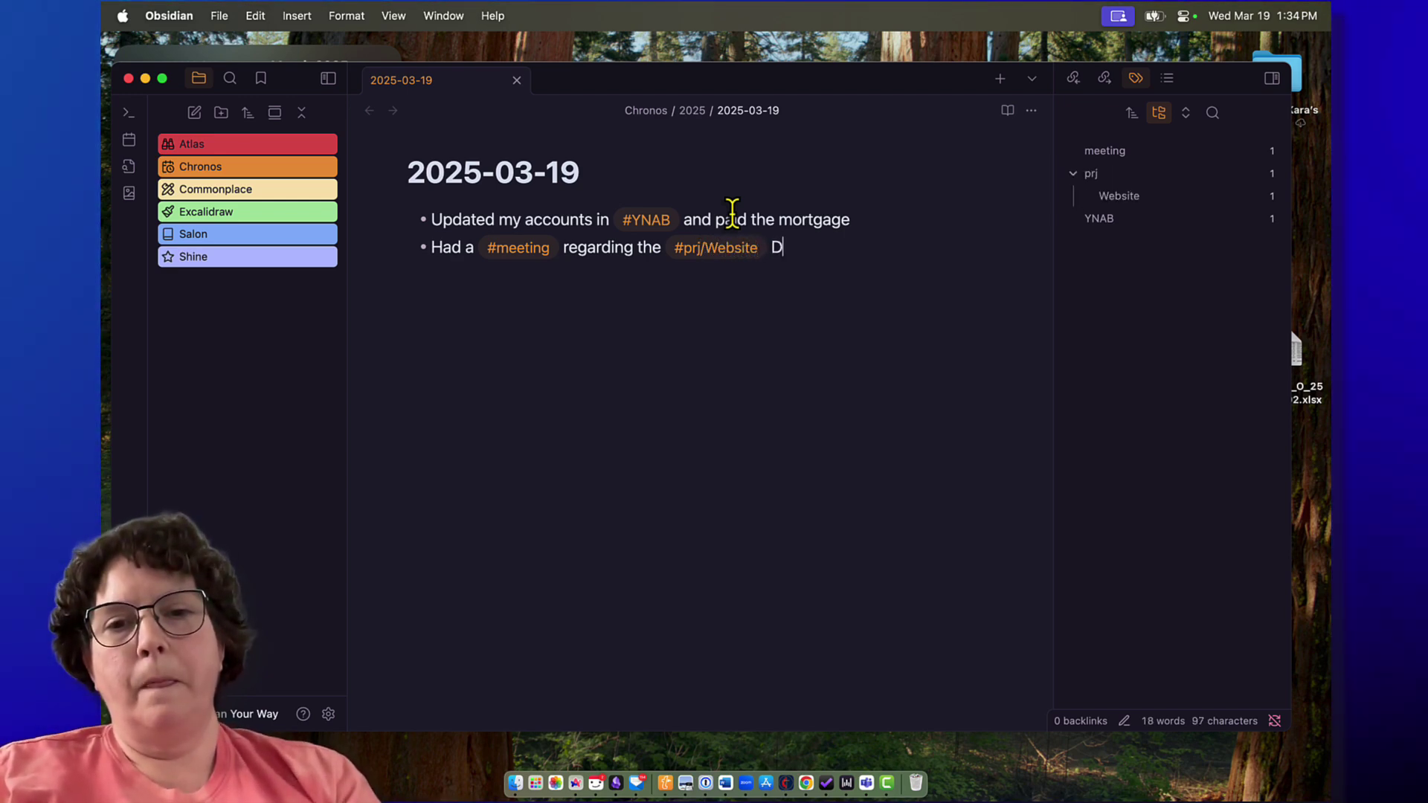
text(e)
key(BackSpace)
key(BackSpace)
key(BackSpace)
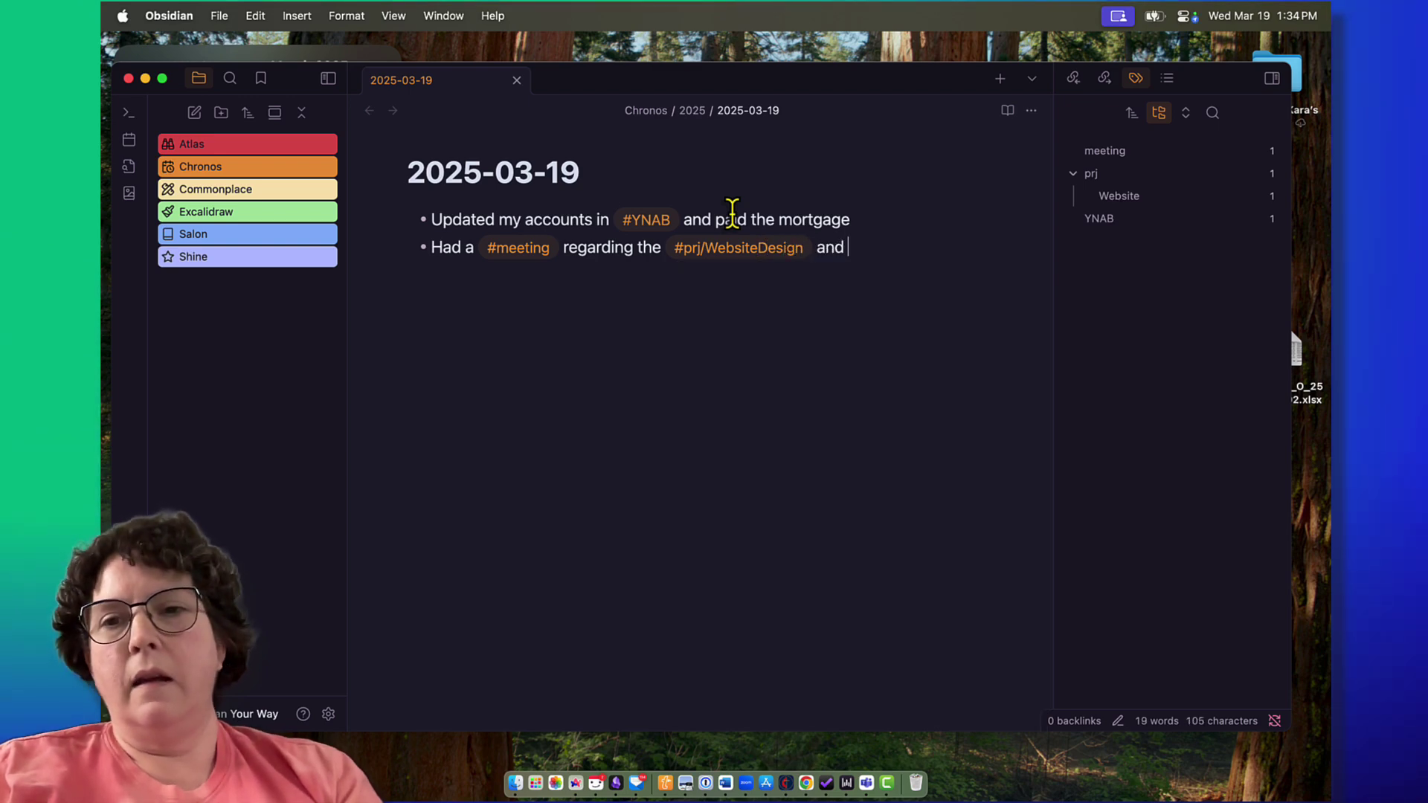
text(worke)
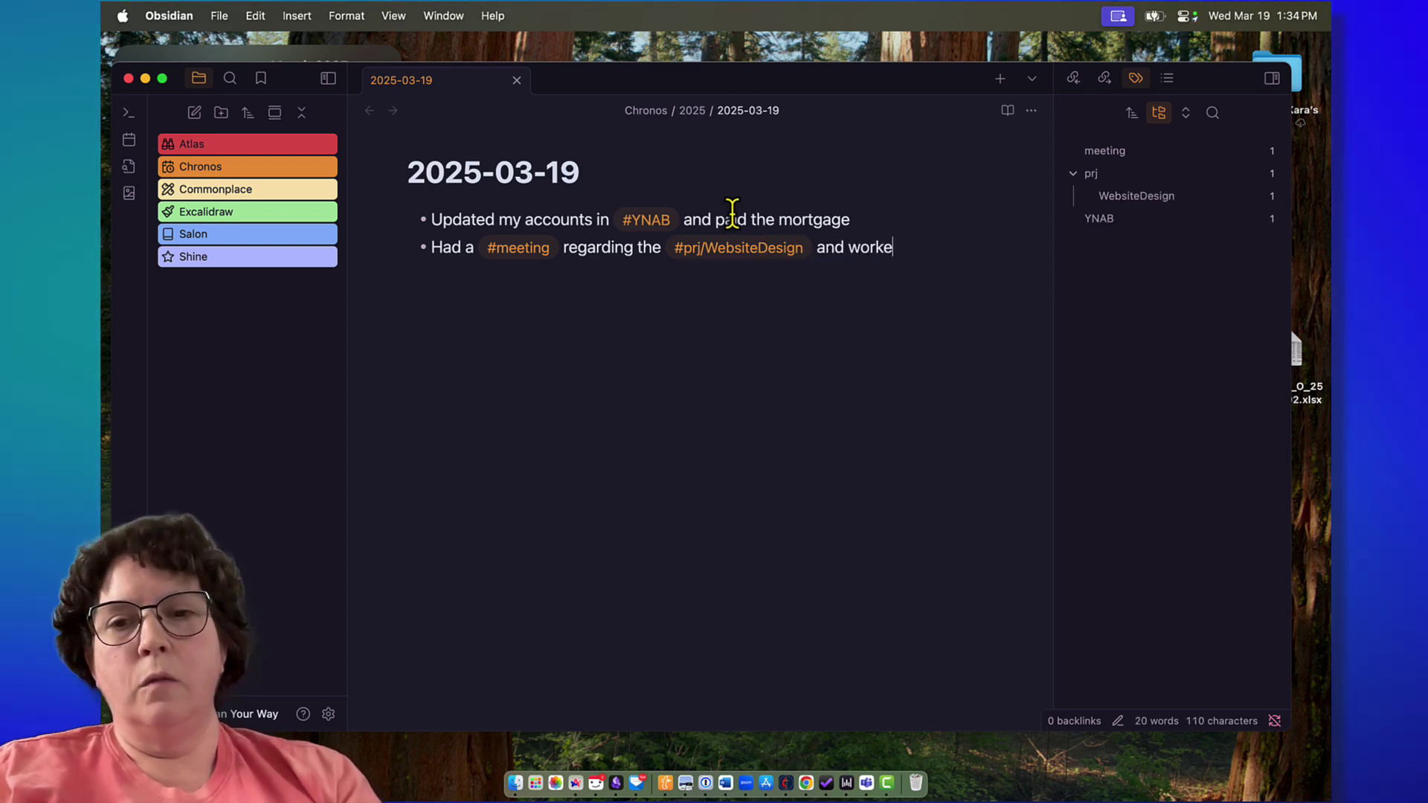
text(d through the issue )
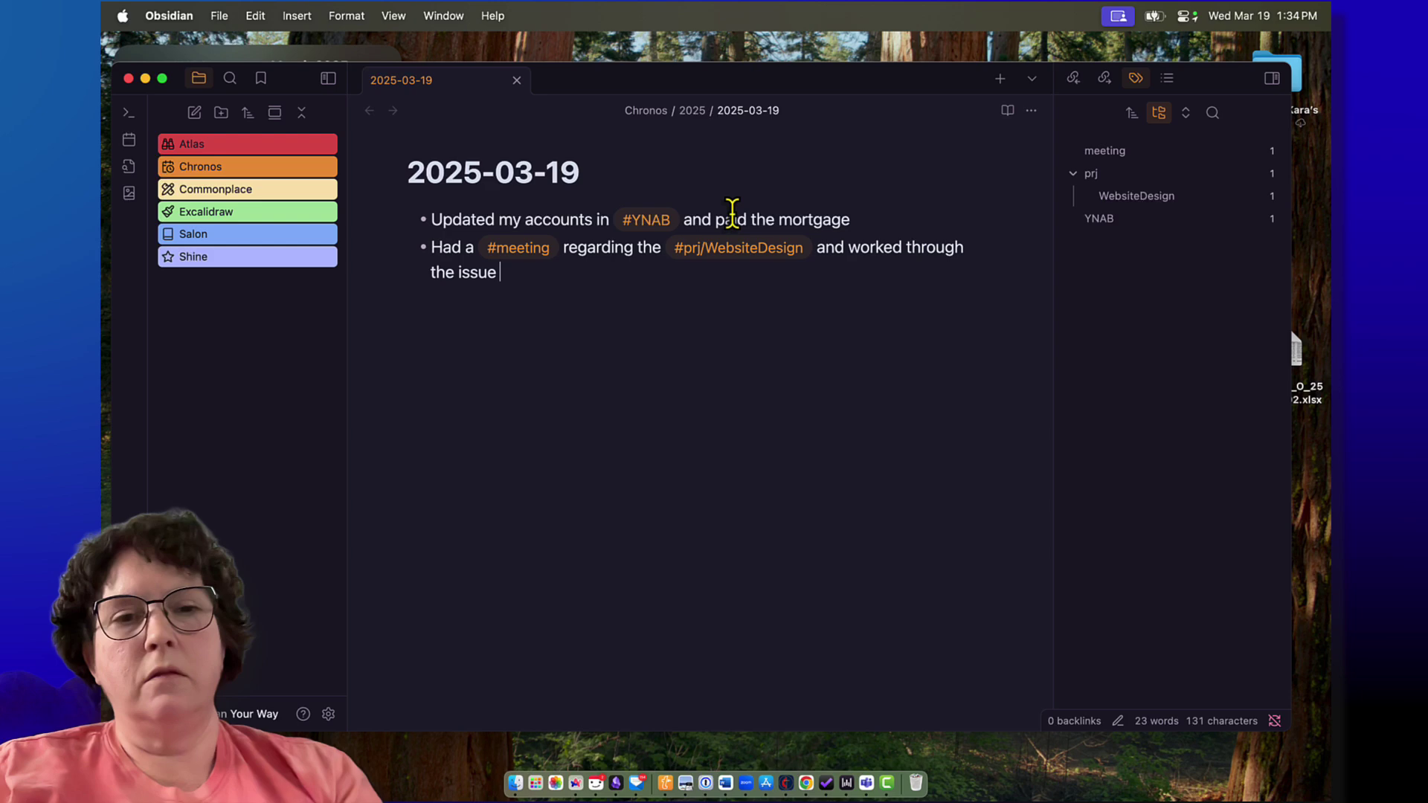
text(we were the issue we were having wi)
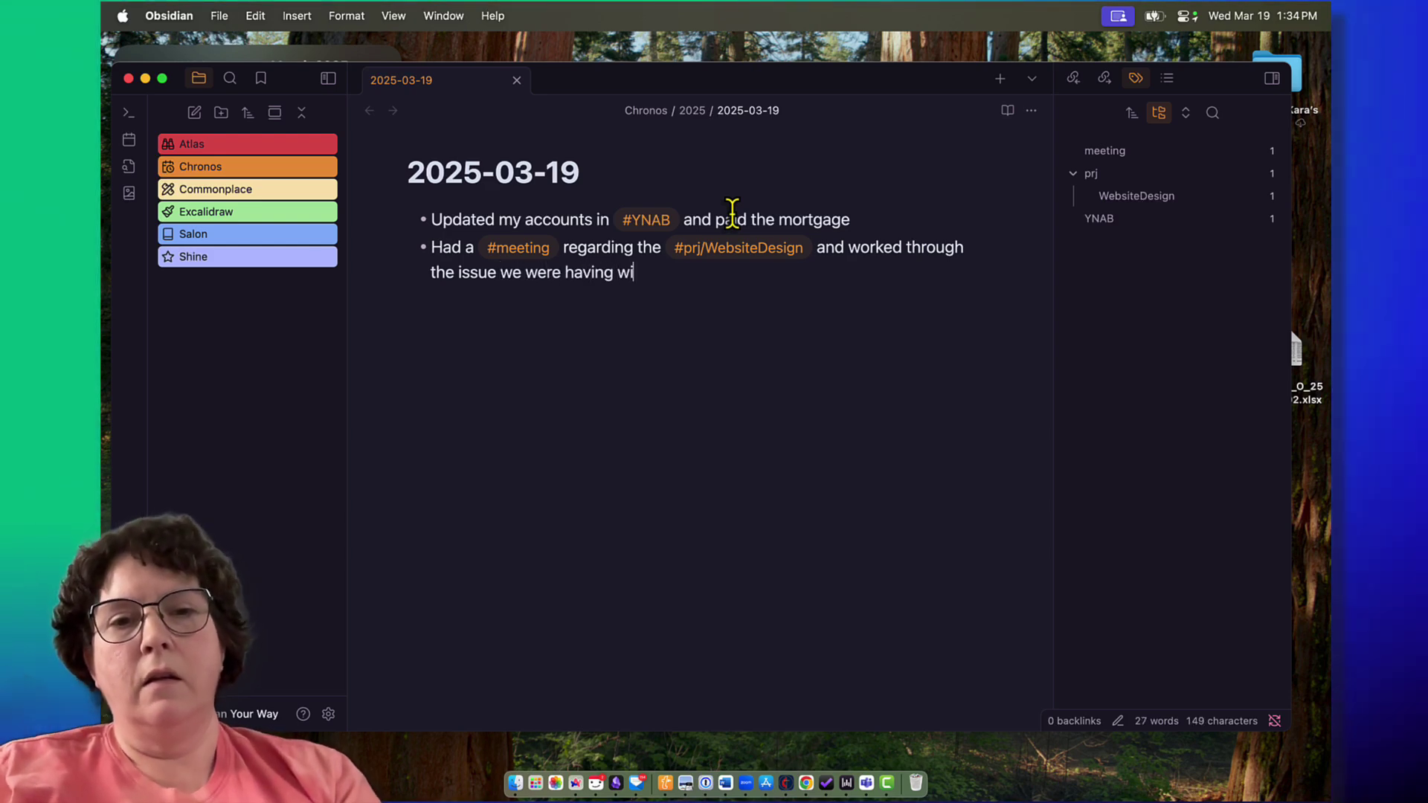
text(th the banner )
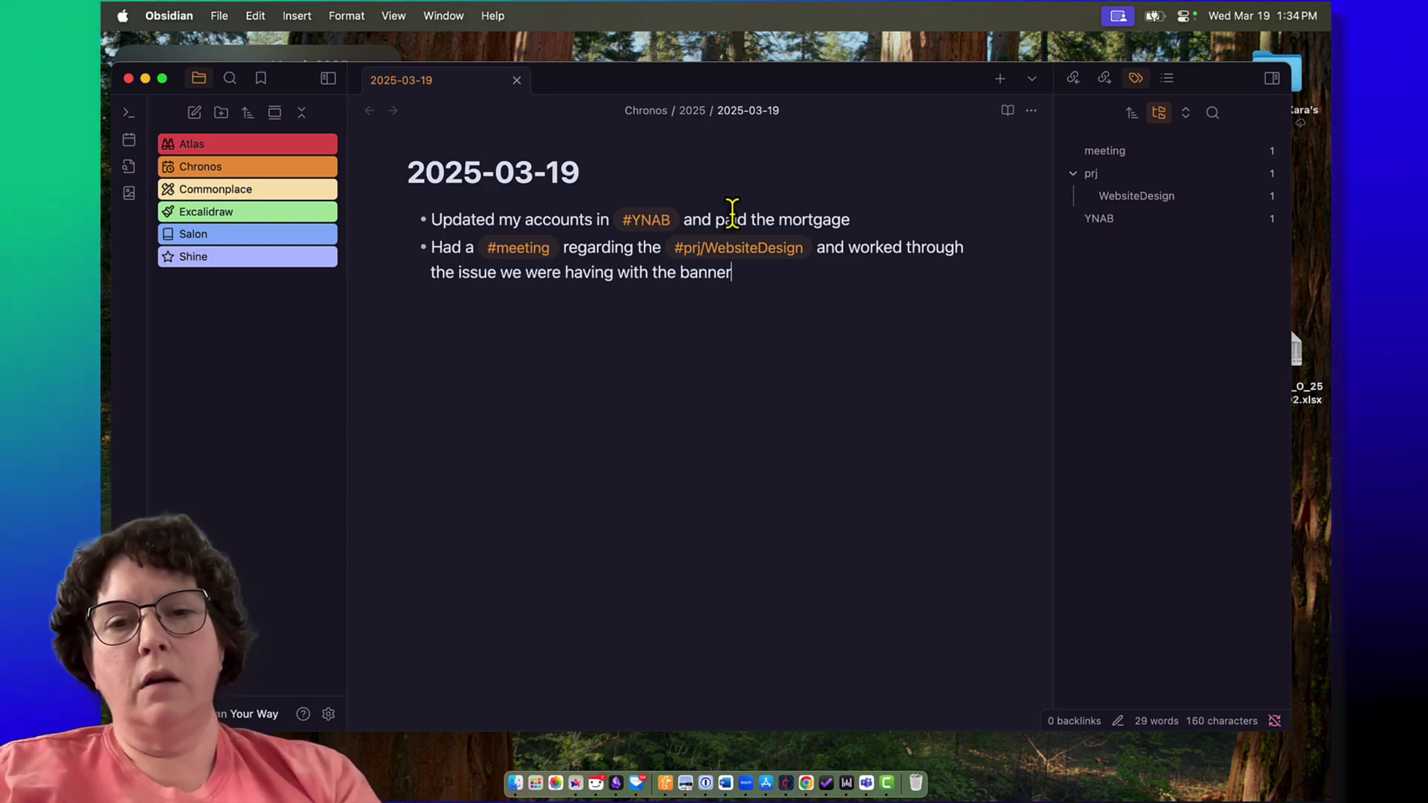
text(images n)
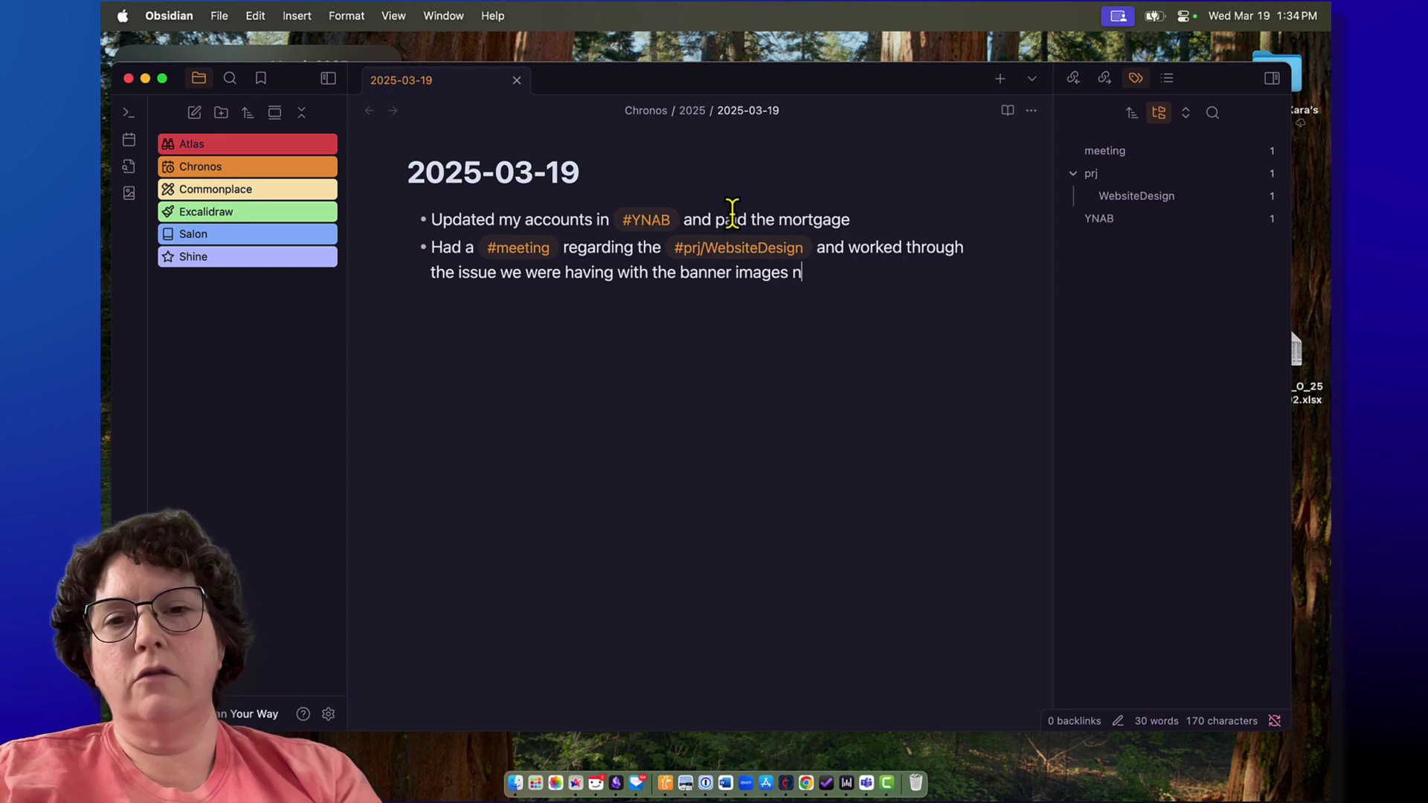
text(ot showing on mobile)
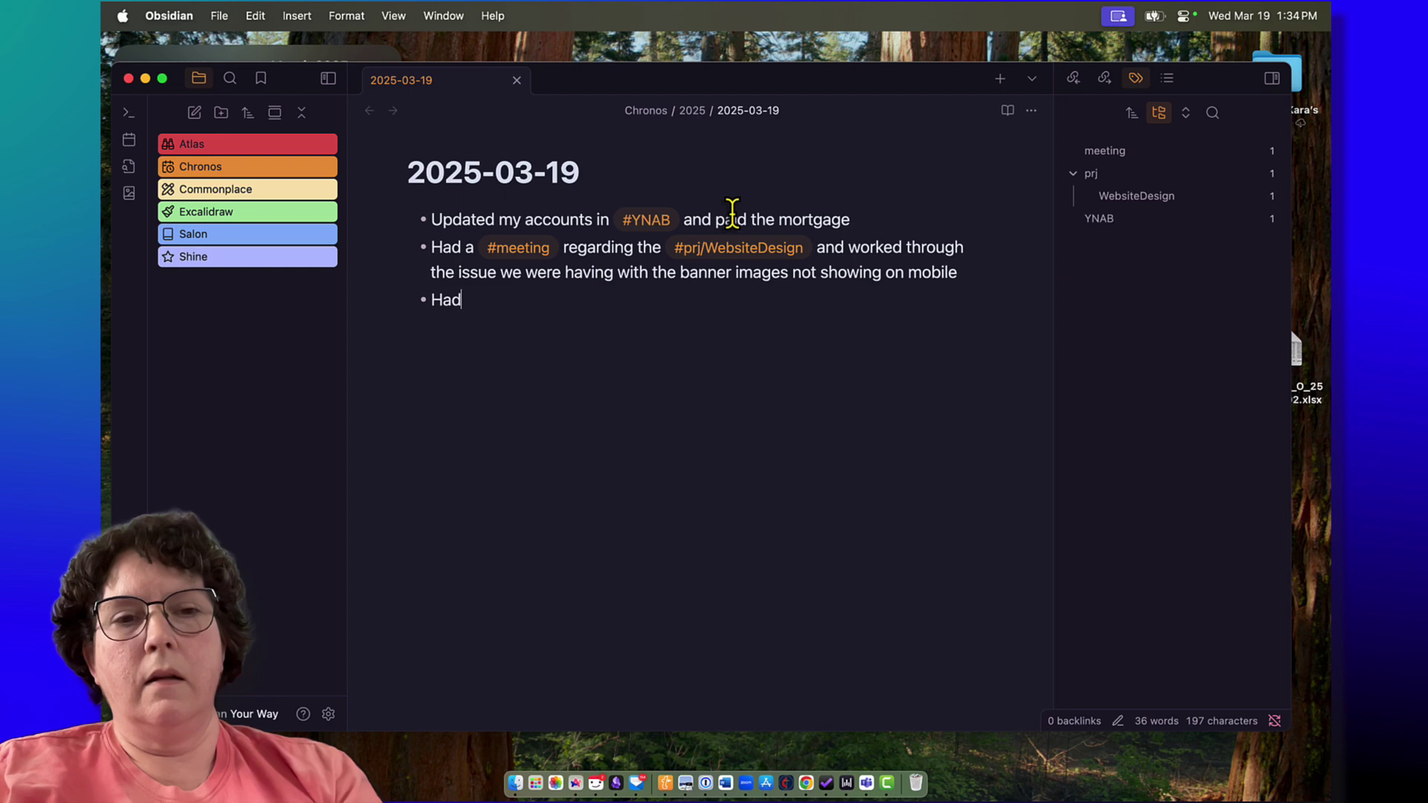
text(meeting)
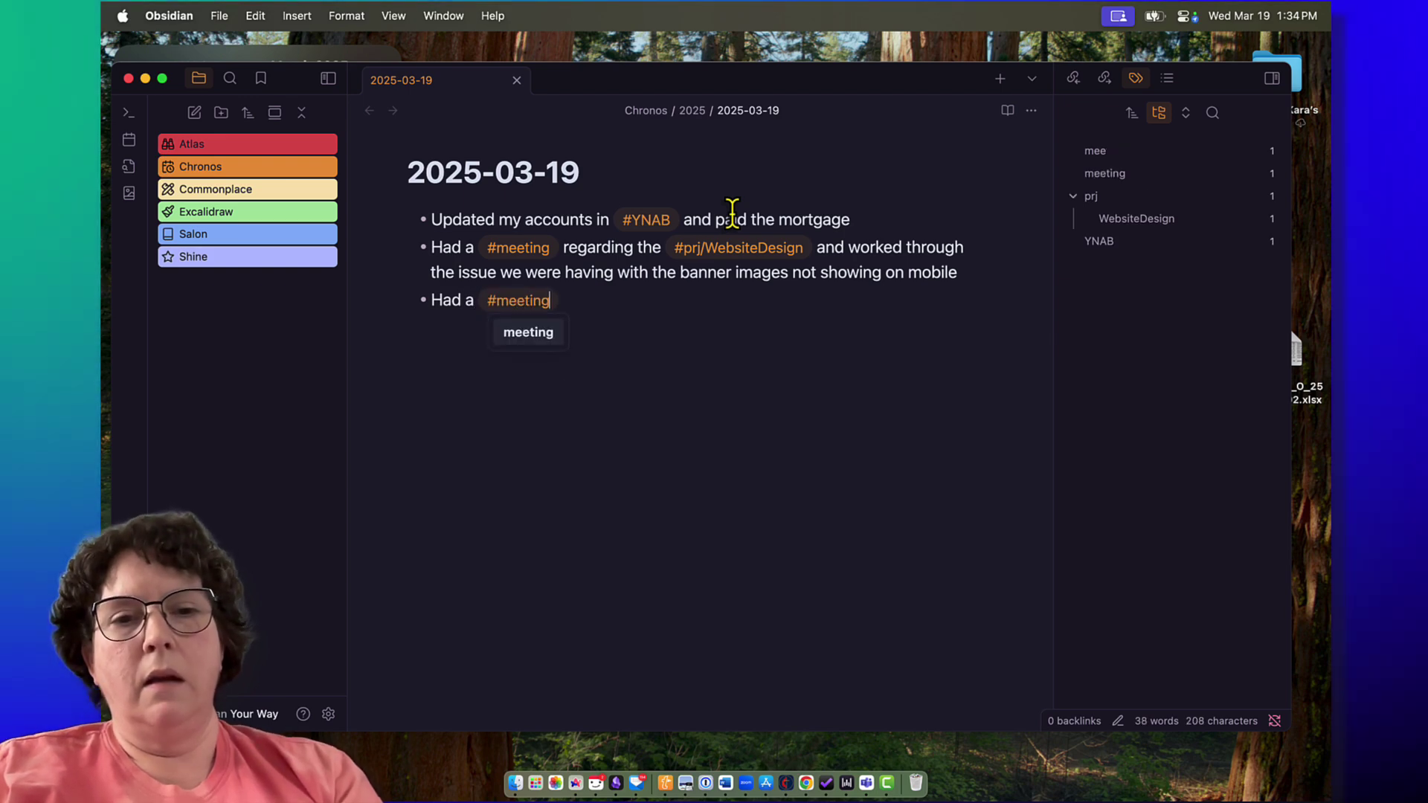
text(with )
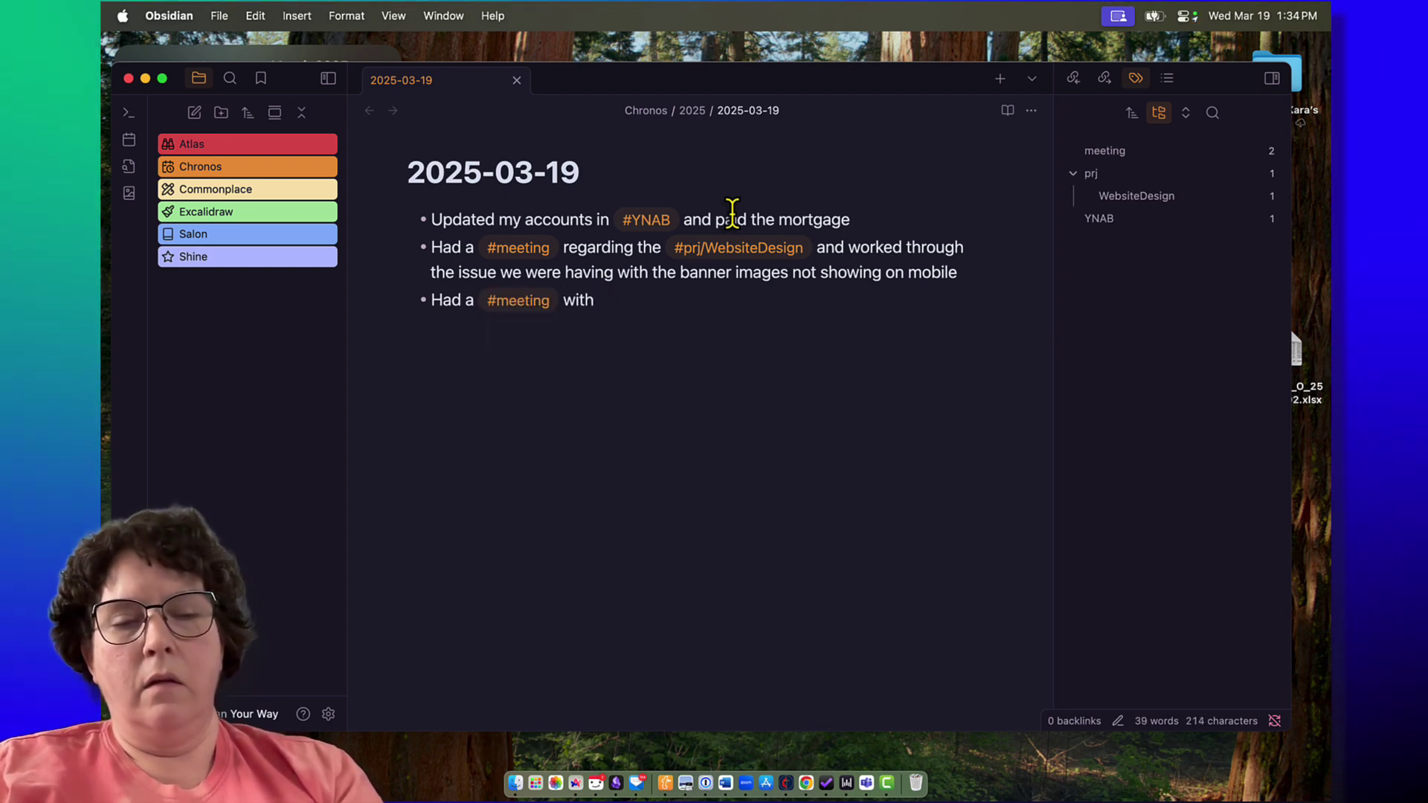
text(#)
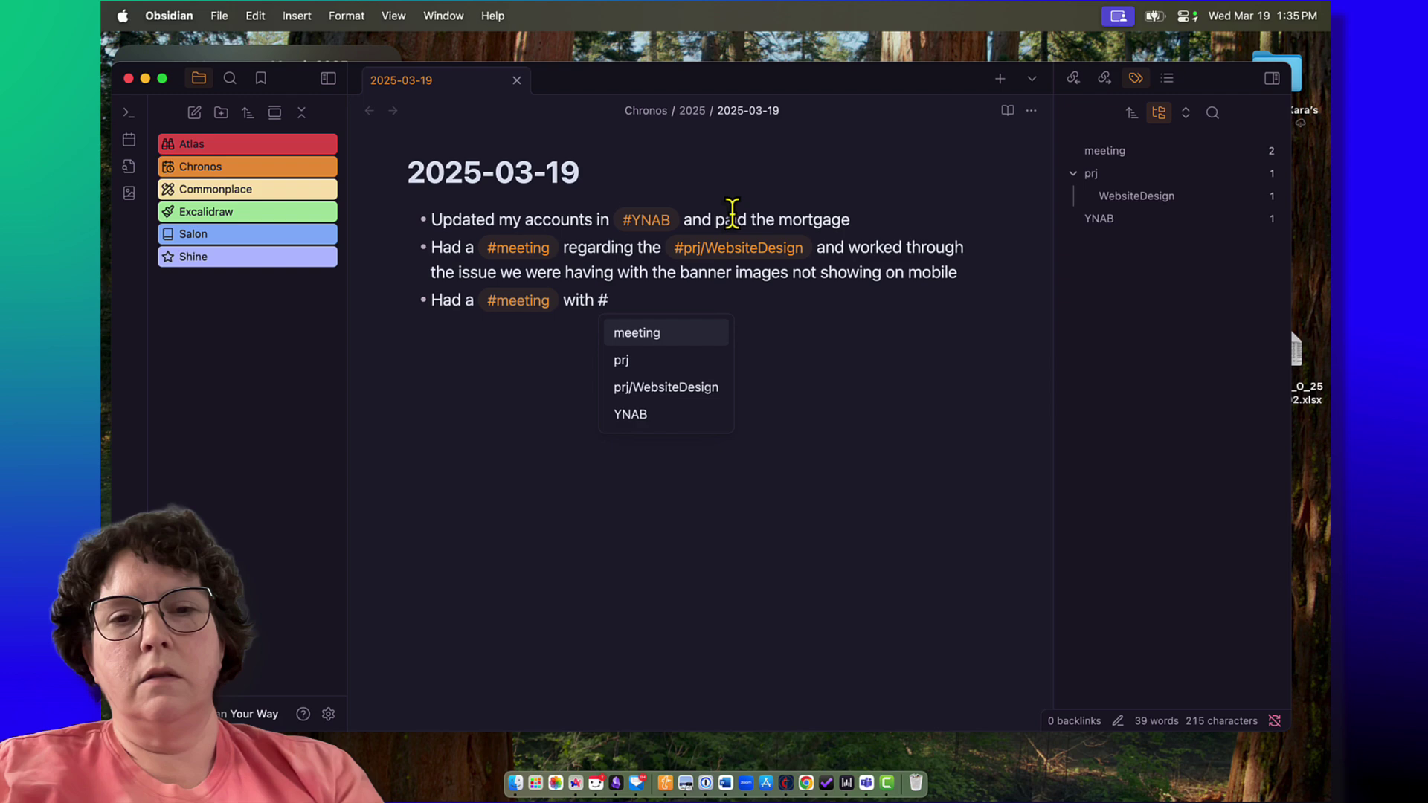
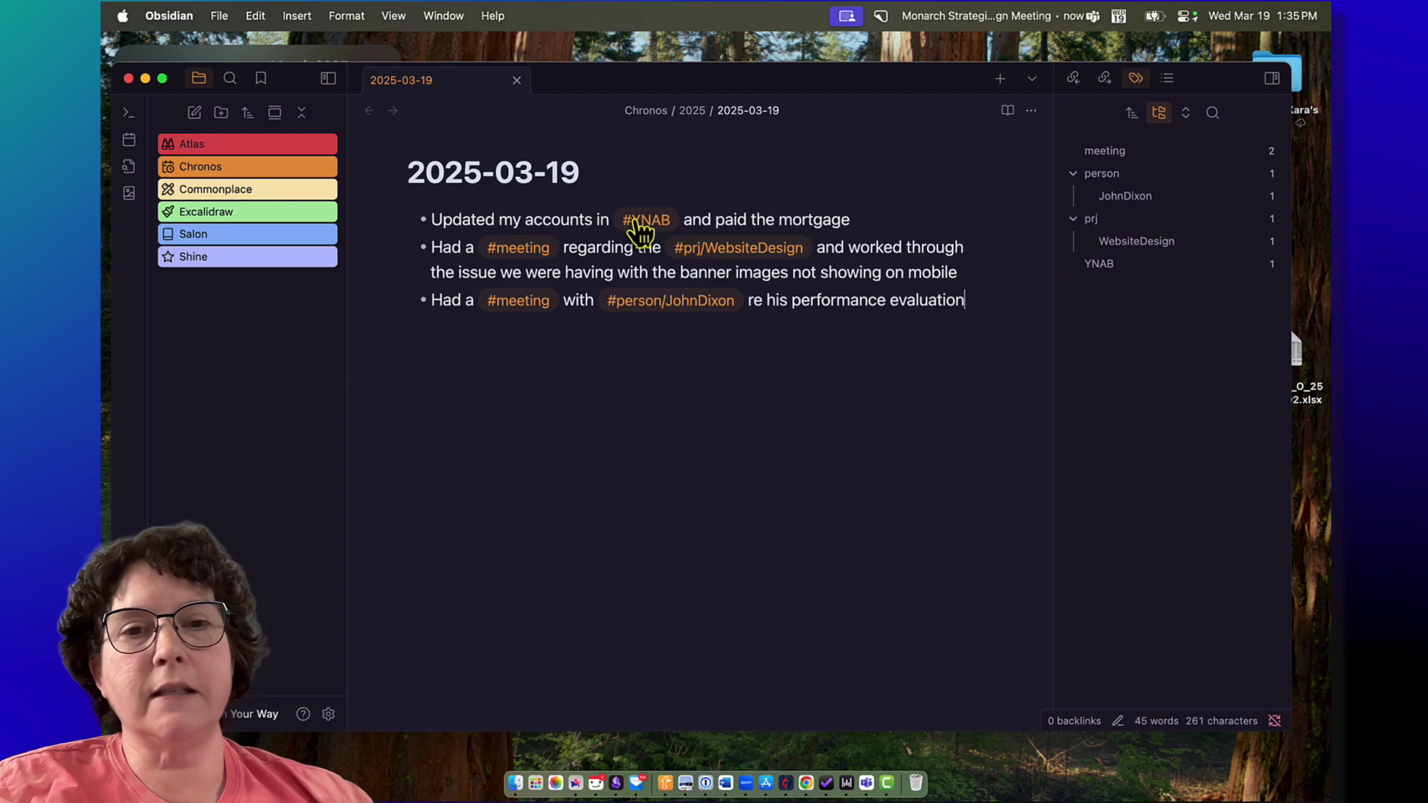
Step: Search notes tagged #YNAB, rename the tag to #app/YNAB, and search the new tag
click(641, 224)
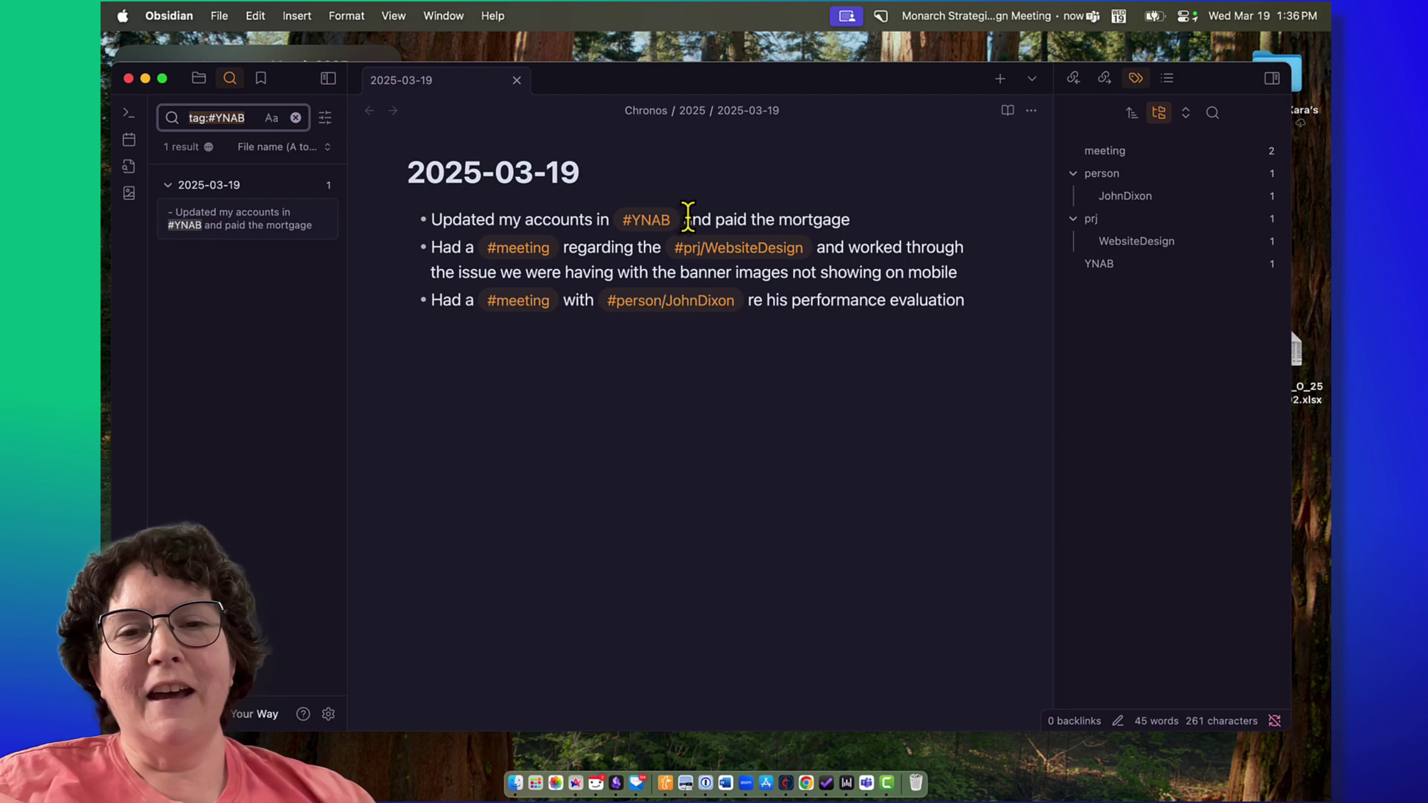
click(729, 221)
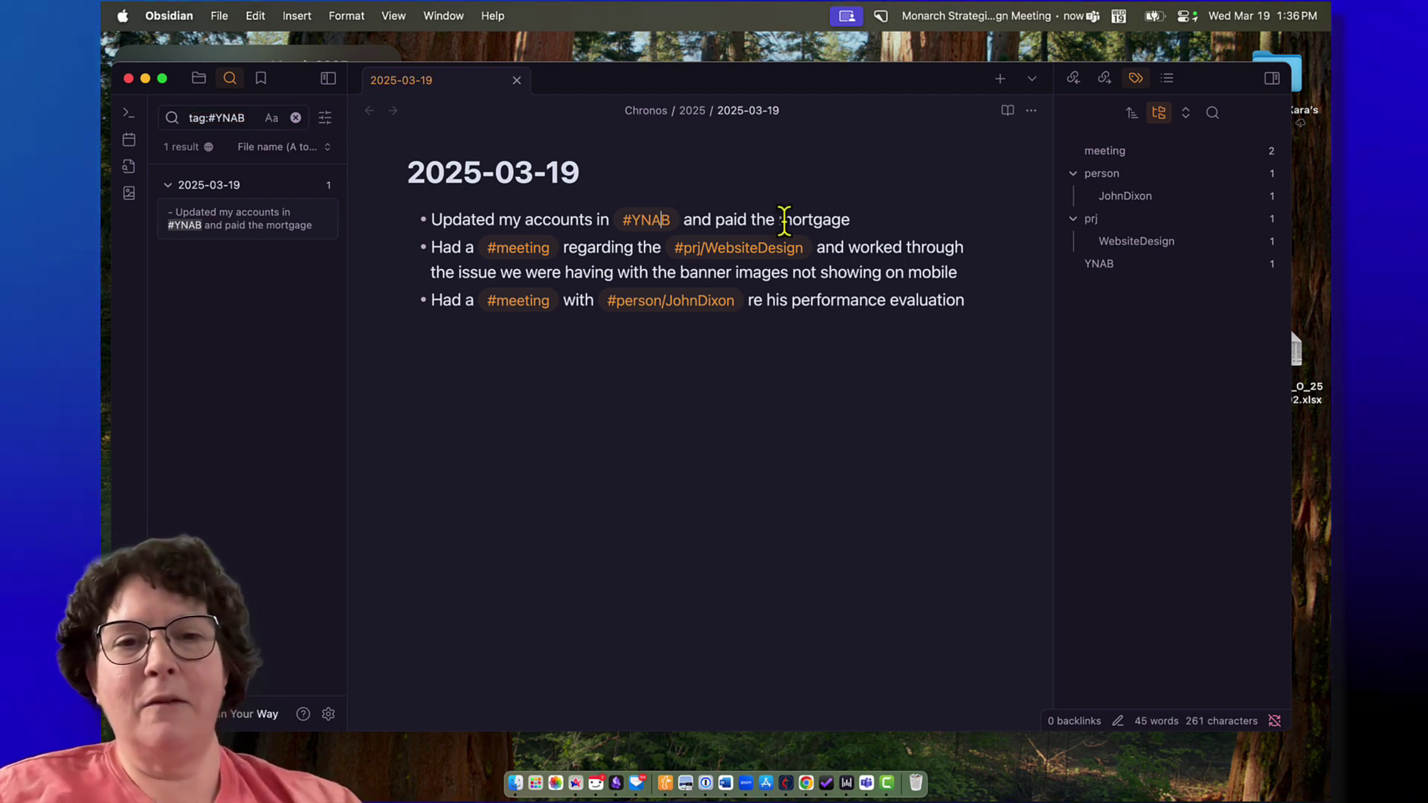
text(app/)
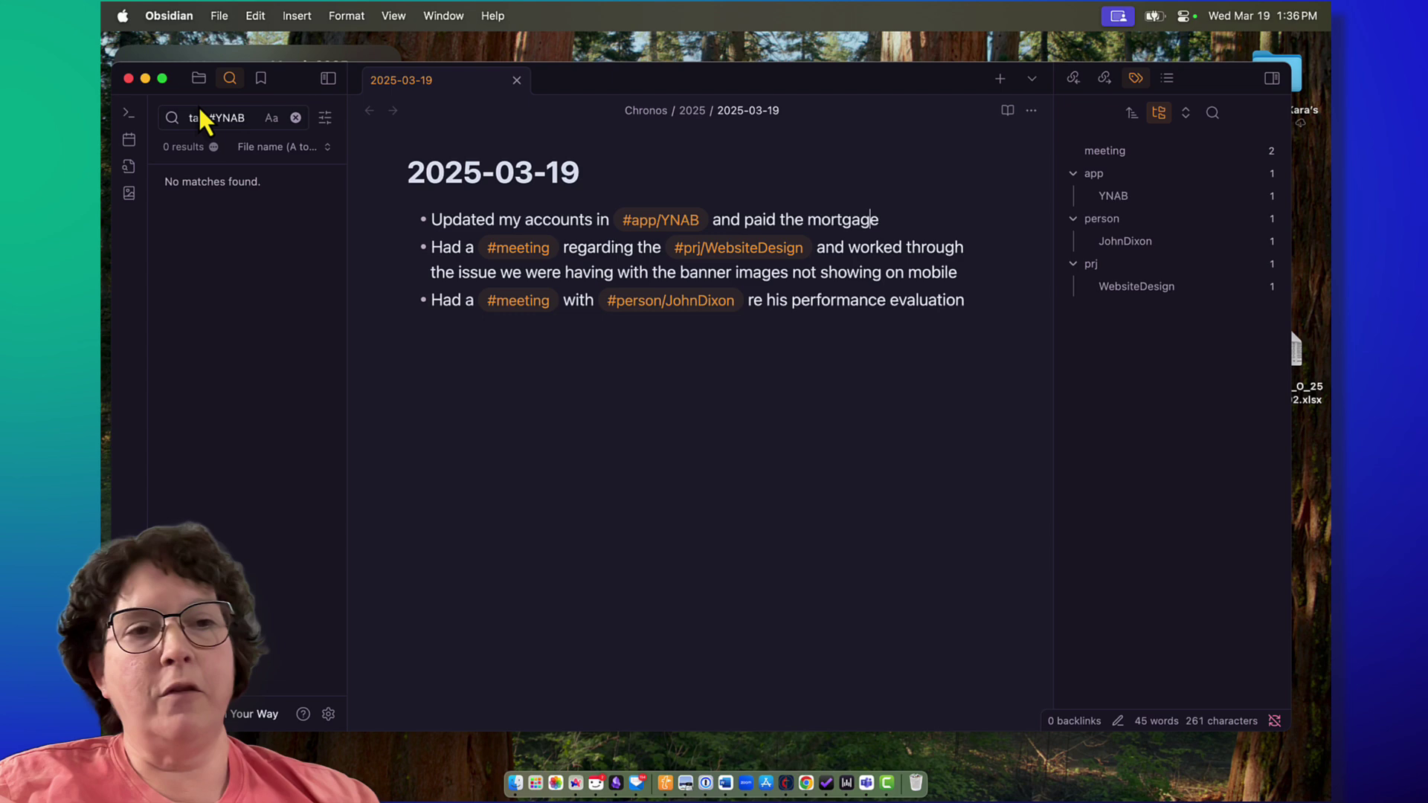
click(660, 221)
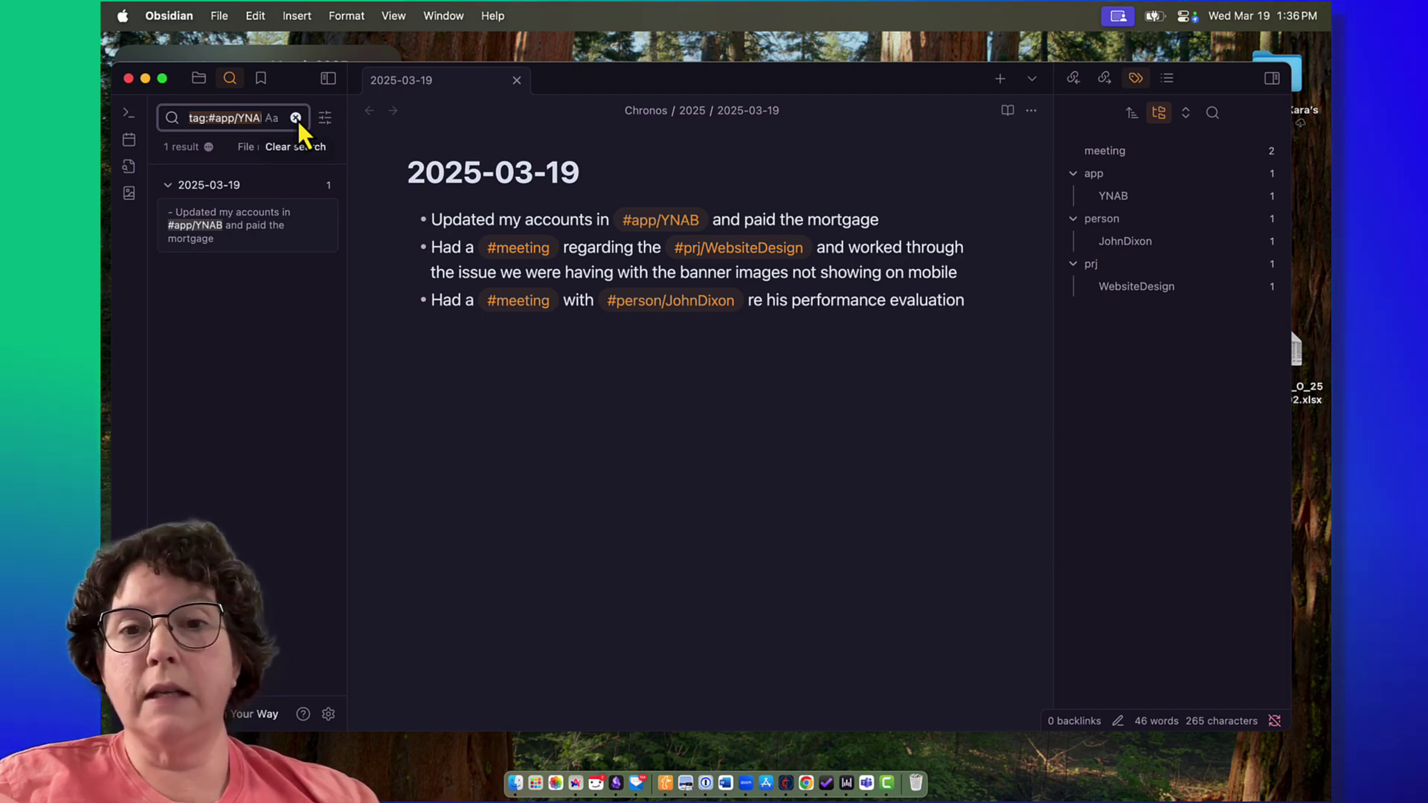
Step: Clear the tag search and create a note titled 2025-03-18 in the 2025 folder
click(296, 118)
click(199, 78)
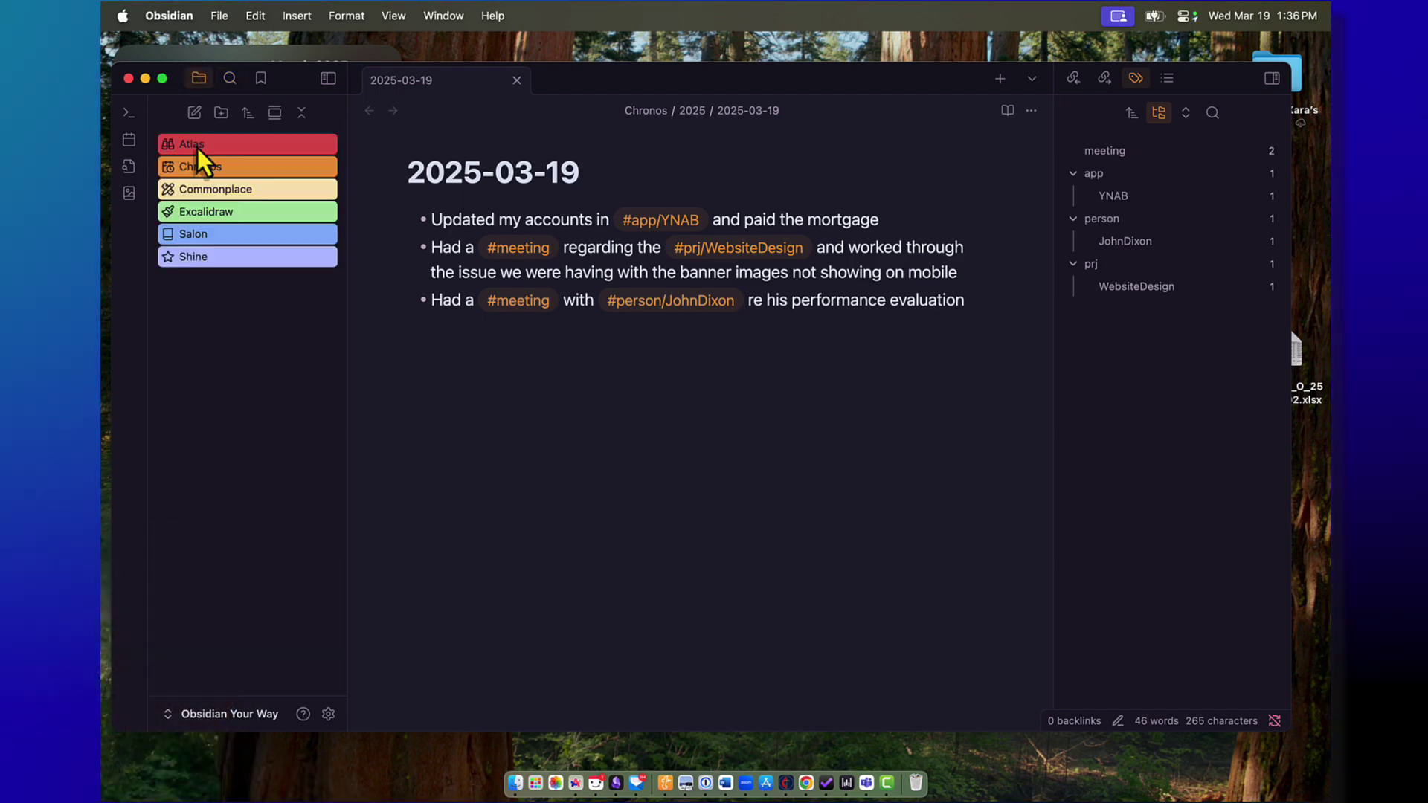
click(201, 166)
key(super+n)
text(2025-03-18)
key(Return)
Step: Write 2025-03-18 bullets: performance-evaluation meeting, #prj/ACMEContract meeting, #cafeteria lunch, and karate pickup
text(- Had a #meeting with #person/)
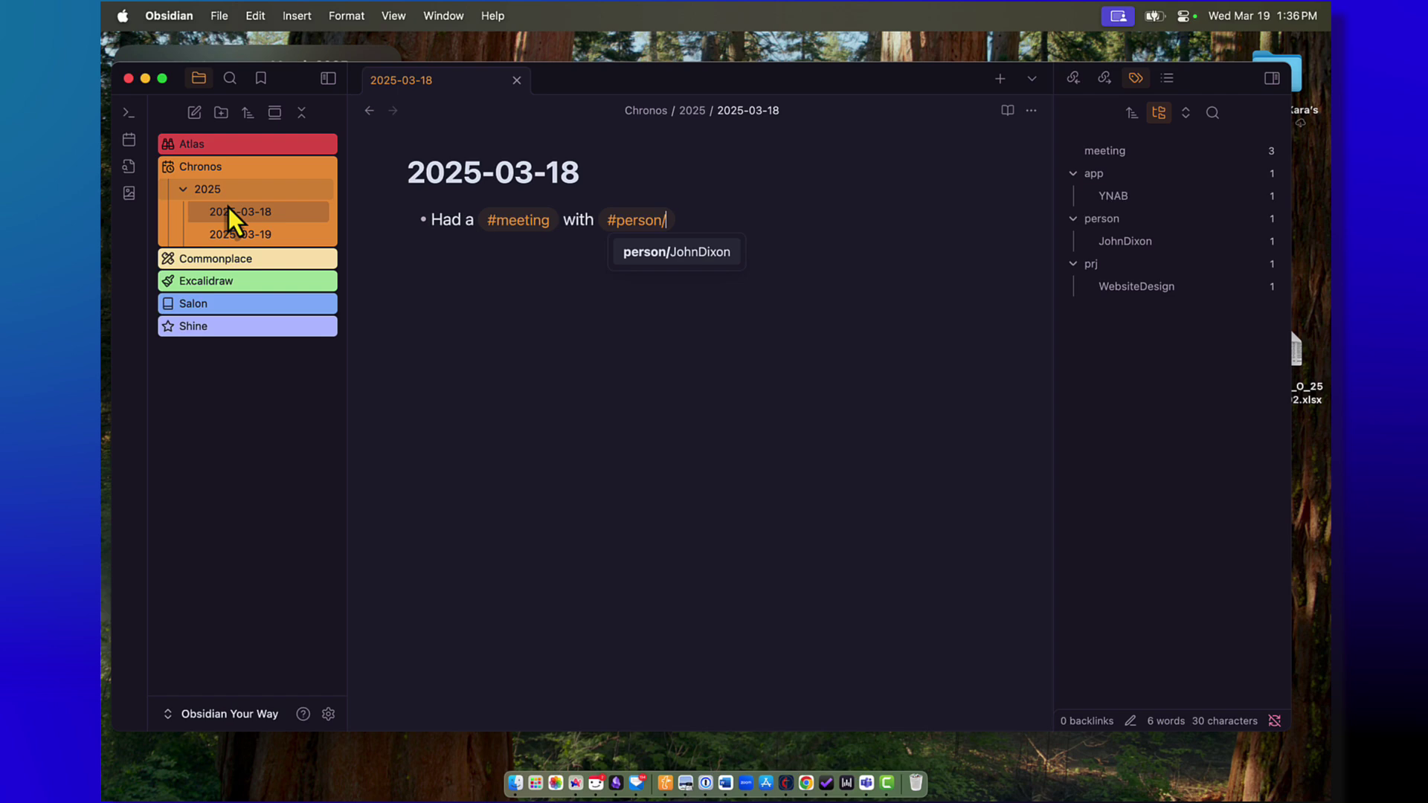
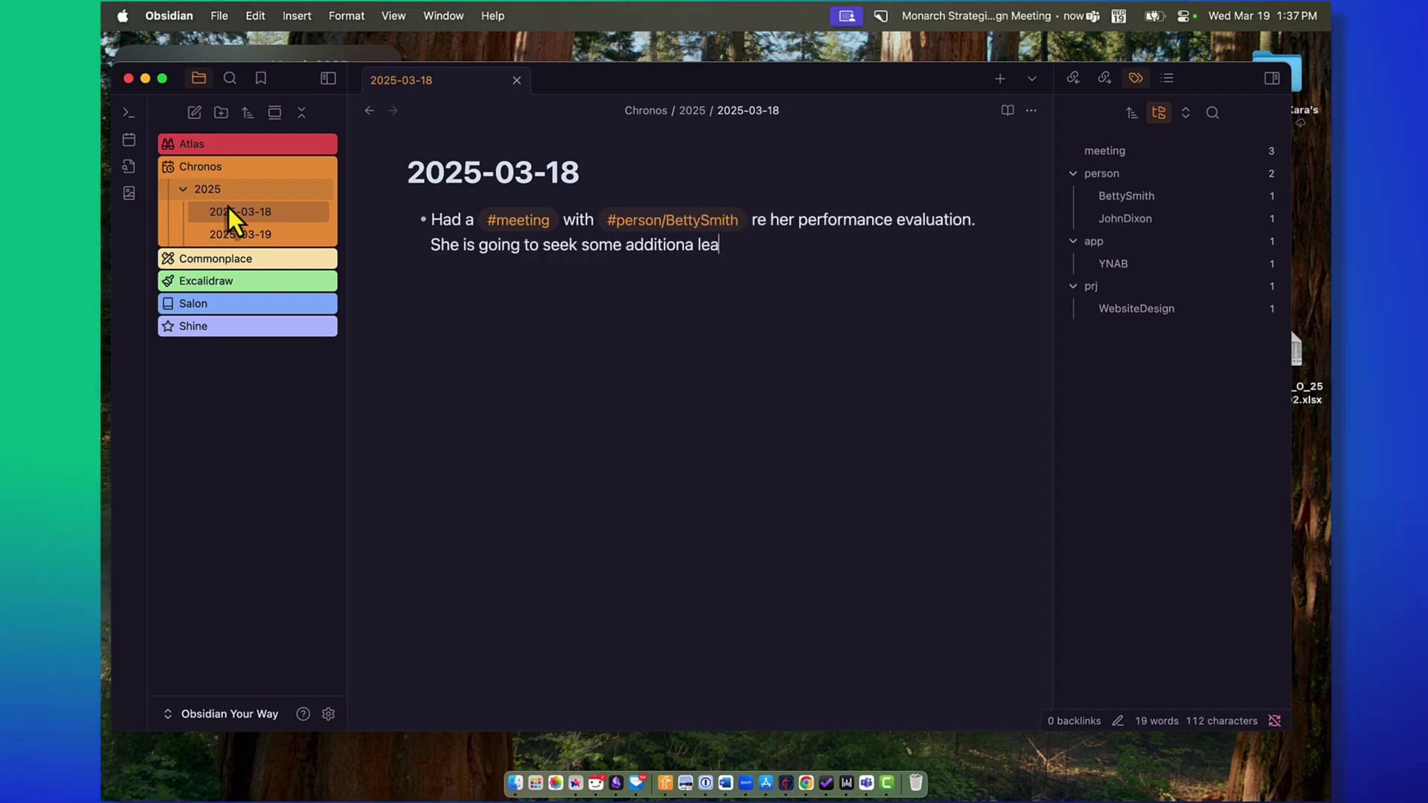
text(dership opportunities.)
key(Return)
text(Had a #meeting about the #prj/A)
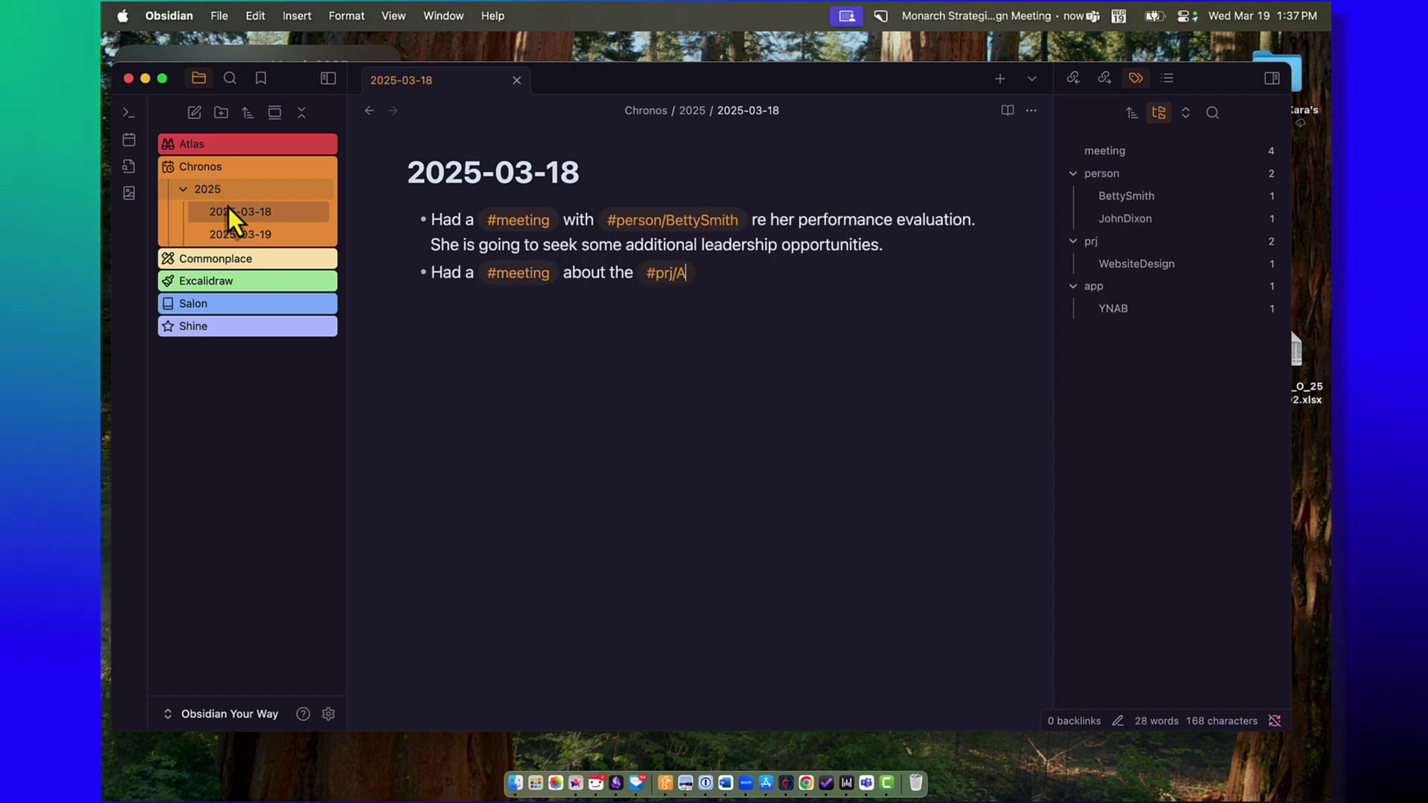
text(CMEContract to discuss the out of scope services they are interested in using and how)
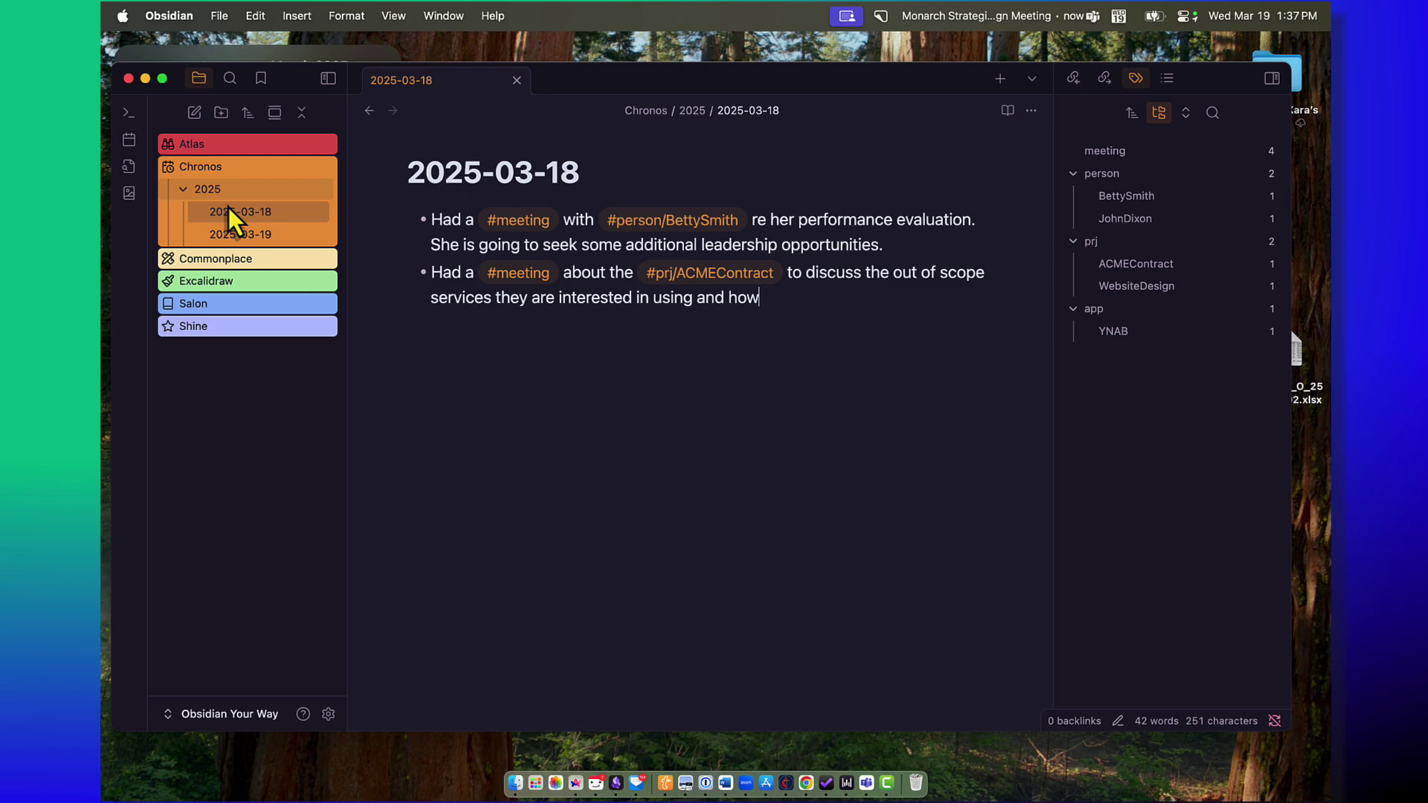
text( they might budget for those.)
key(Return)
text(Walked over to the #cafeteria for lunch.)
key(Return)
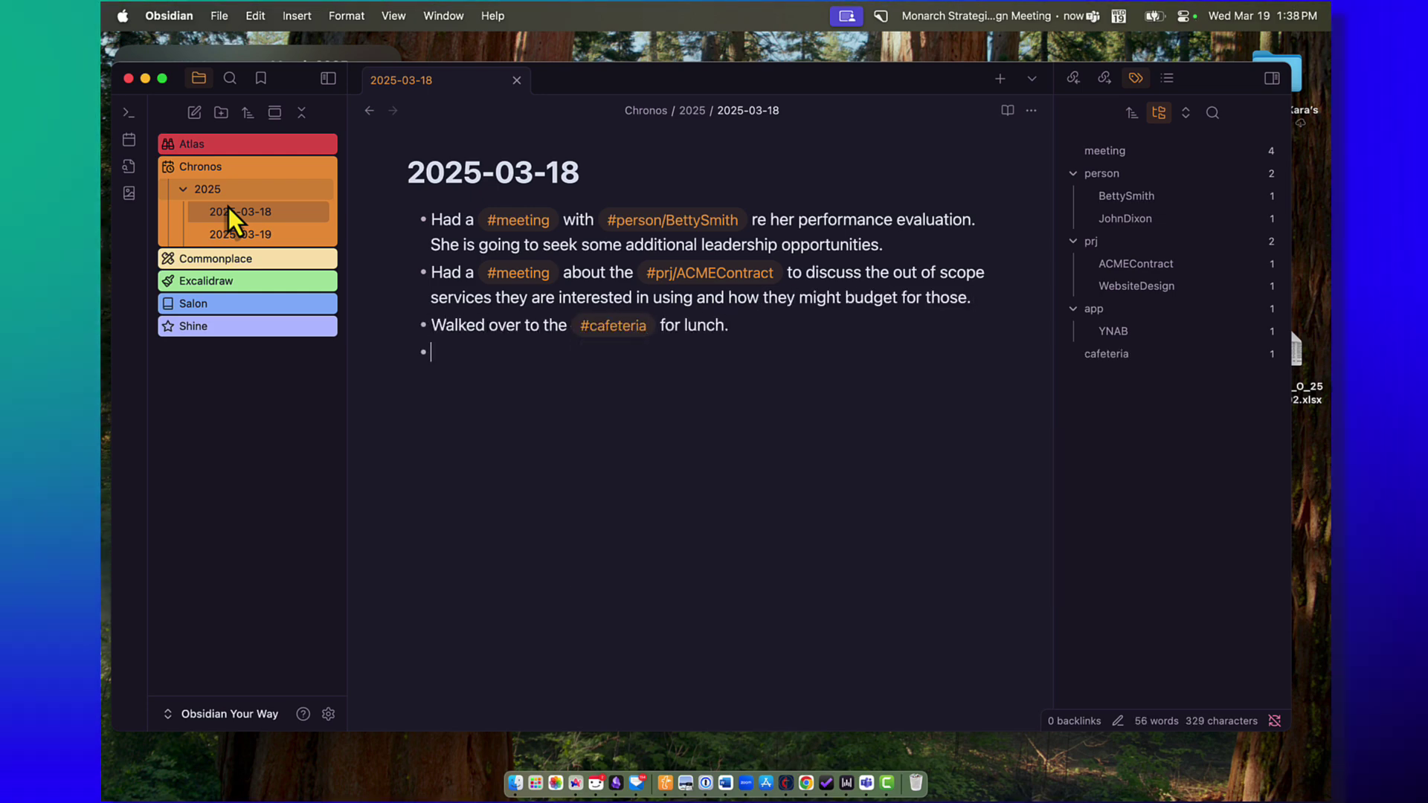
text(Took #person/Jenna to Karate after picking her up from s)
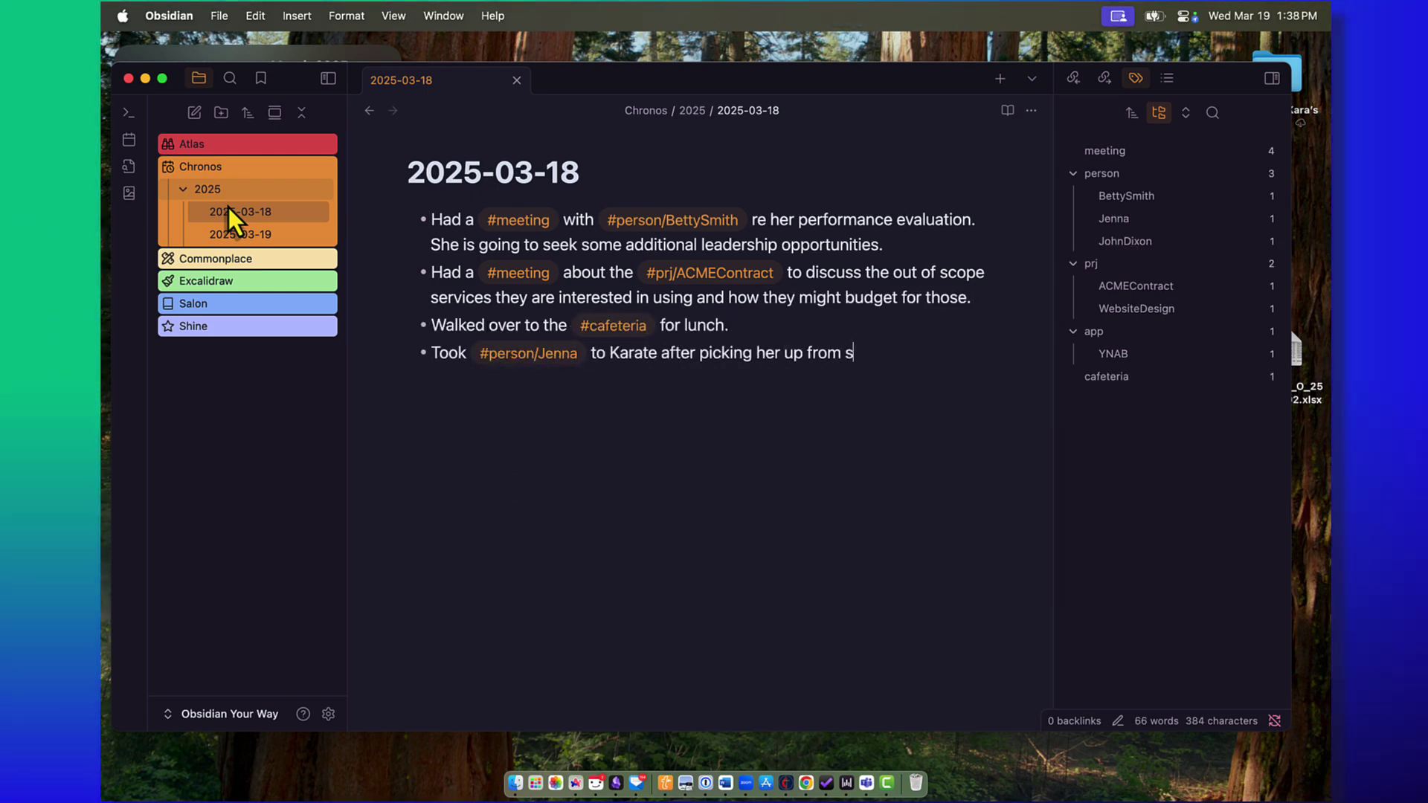
text(chool. She aced her spelling test today.)
Step: Create note 2025-03-17 with a St. Patrick's day bullet and a #prj/ACMEContract owners meeting bullet
key(super+n)
text(2025-03-17)
key(Return)
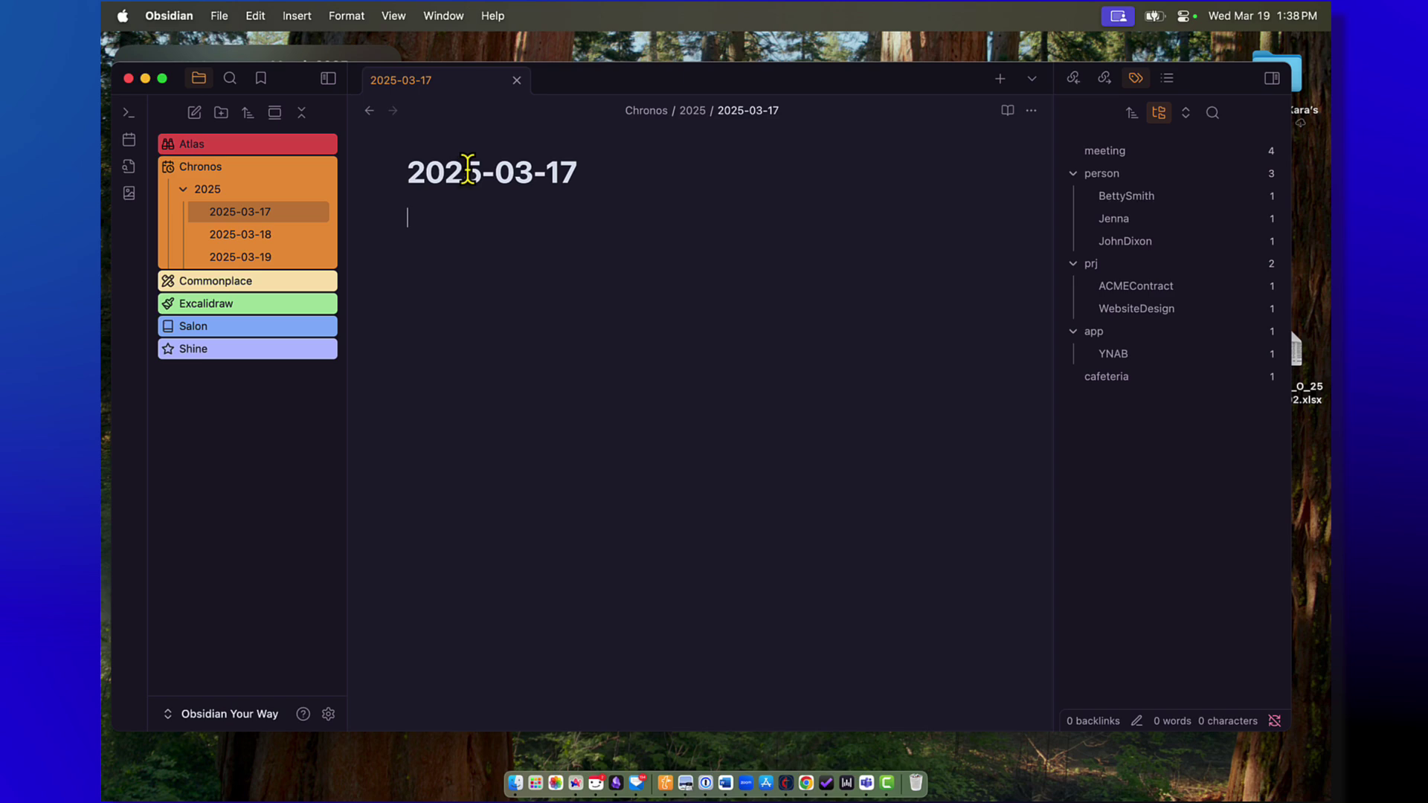
text(- Happy St. Patrick's day)
key(Return)
text(Morning #meeting with the owners of #prj/ACMEContra)
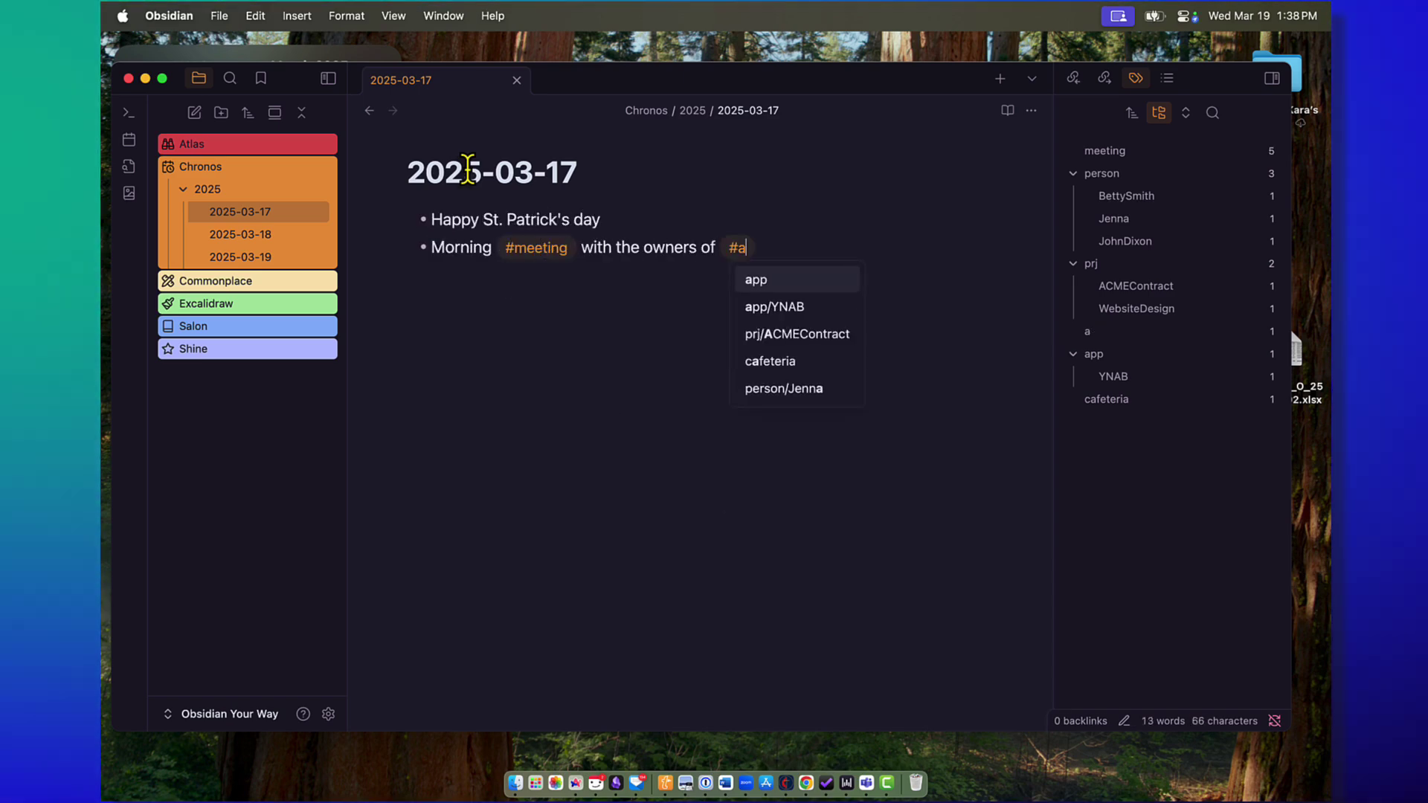
text(c)
key(Return)
text(to discuss the project services and where they are going)
key(BackSpace)
key(BackSpace)
key(BackSpace)
key(BackSpace)
key(BackSpace)
key(BackSpace)
key(BackSpace)
key(BackSpace)
key(BackSpace)
key(BackSpace)
key(BackSpace)
key(BackSpace)
key(BackSpace)
key(BackSpace)
key(BackSpace)
key(BackSpace)
key(BackSpace)
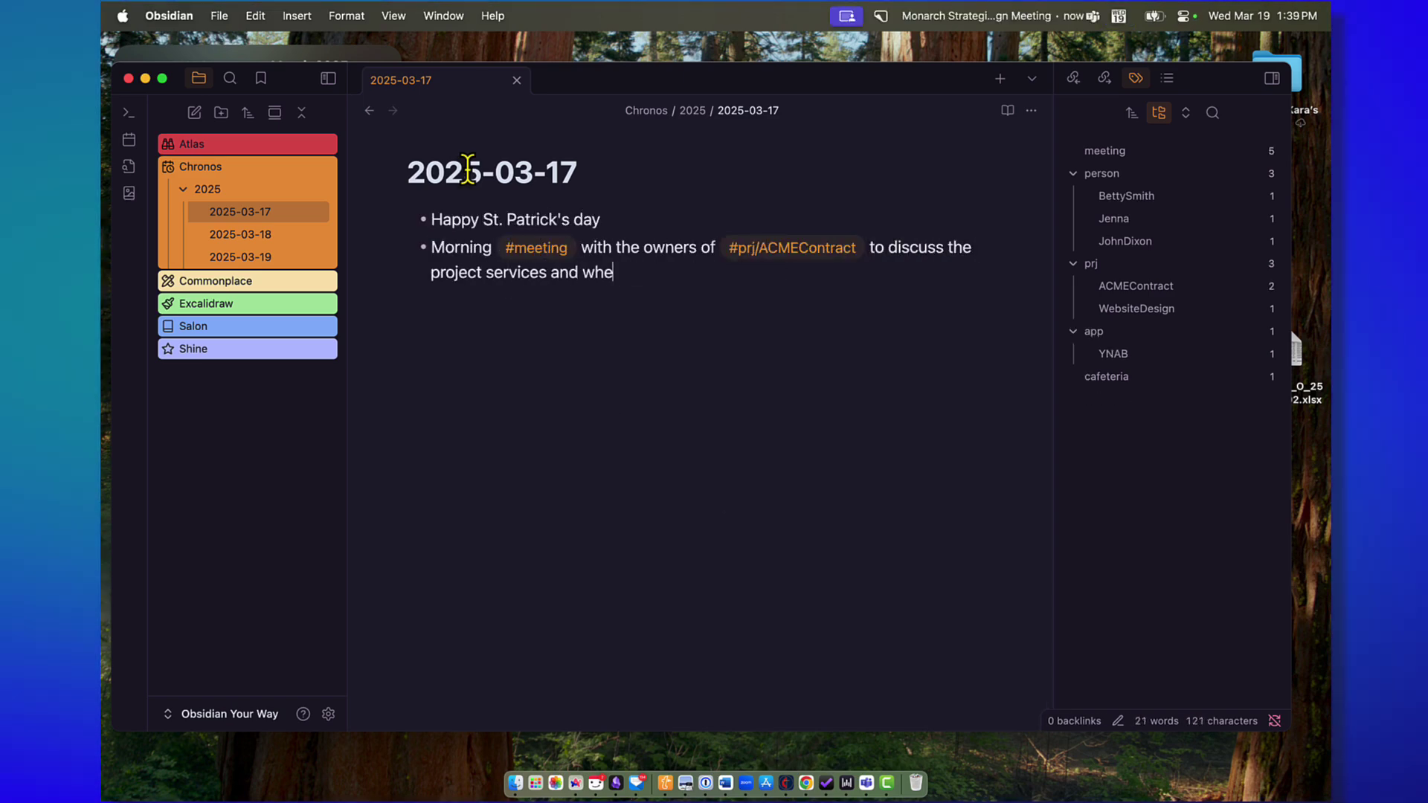
key(BackSpace)
text(y what they are requesting is out of scope. The meeting when really well. Have a follow up with them later this week.)
Step: Add bullets on the #prj/WebsiteDesign banner graphics meeting and the library trip
key(Return)
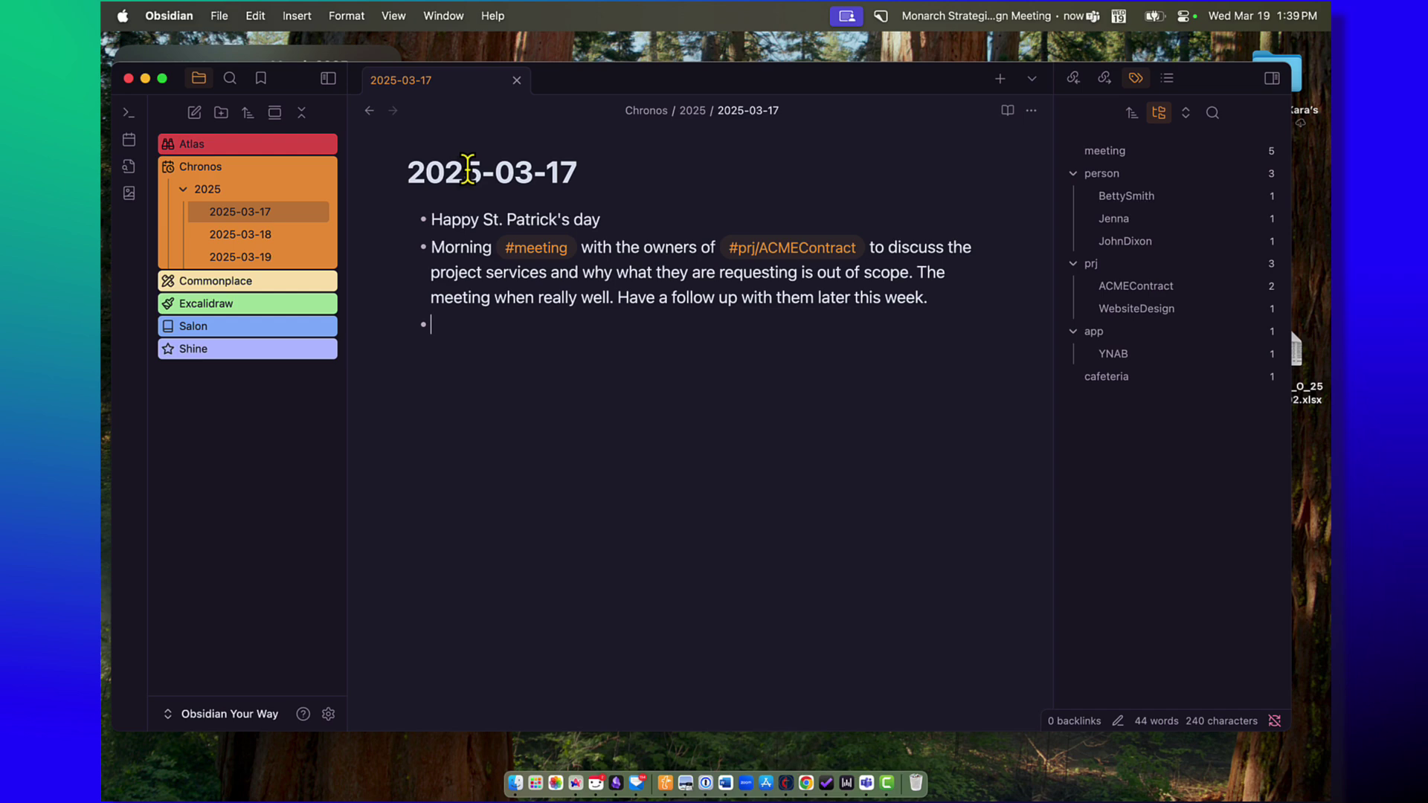
text(Had a meeting on #prj/WebsiteDesign to discuss the graphic design of the new banners we want to use once the banner issue is fixed.)
key(Return)
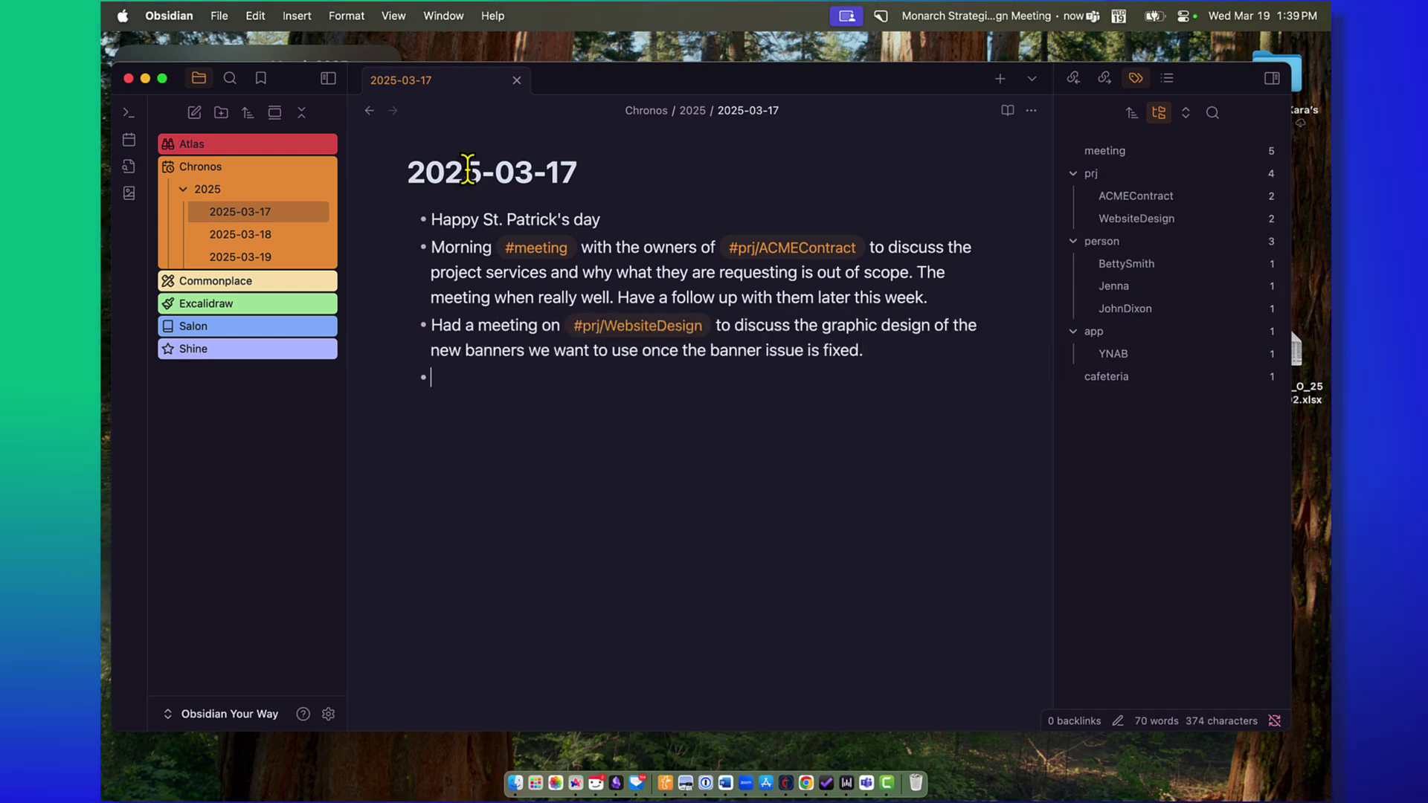
text(Took #person/Jenna to the lib)
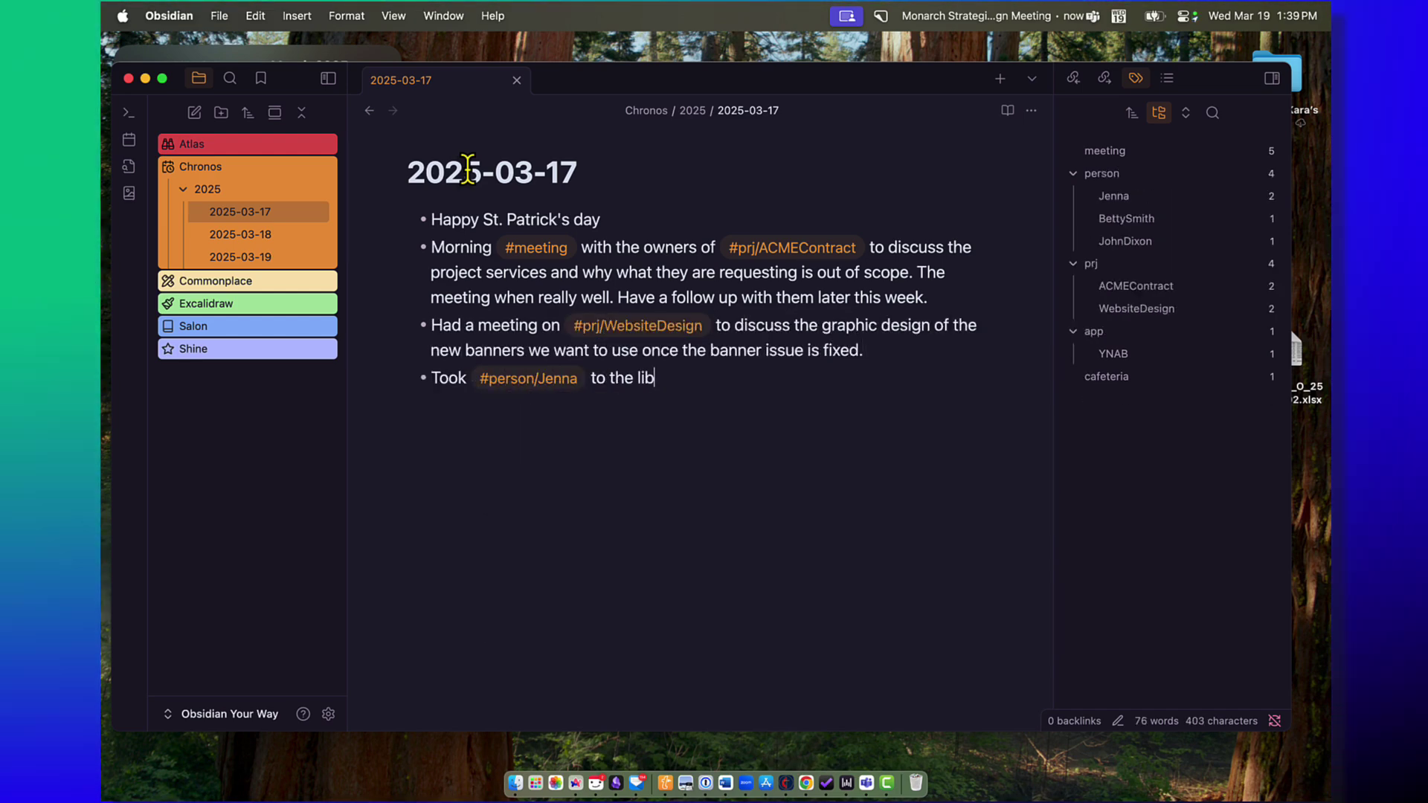
text(rary after picking her up from school. She is so excited to read the next Harry Potter book!)
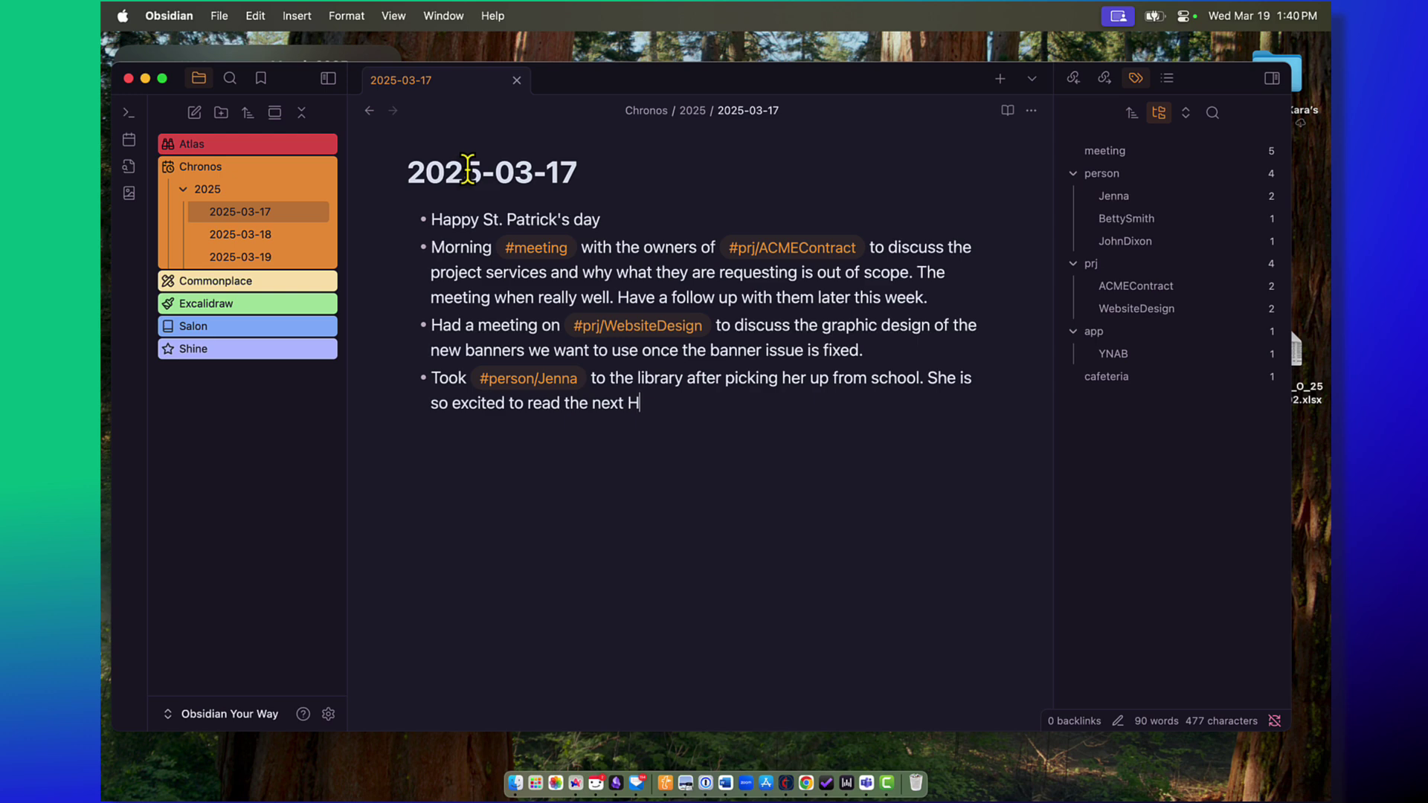
Step: Finish the library bullet and create a new note titled 'ACME Project Proposal'
click(516, 80)
click(694, 398)
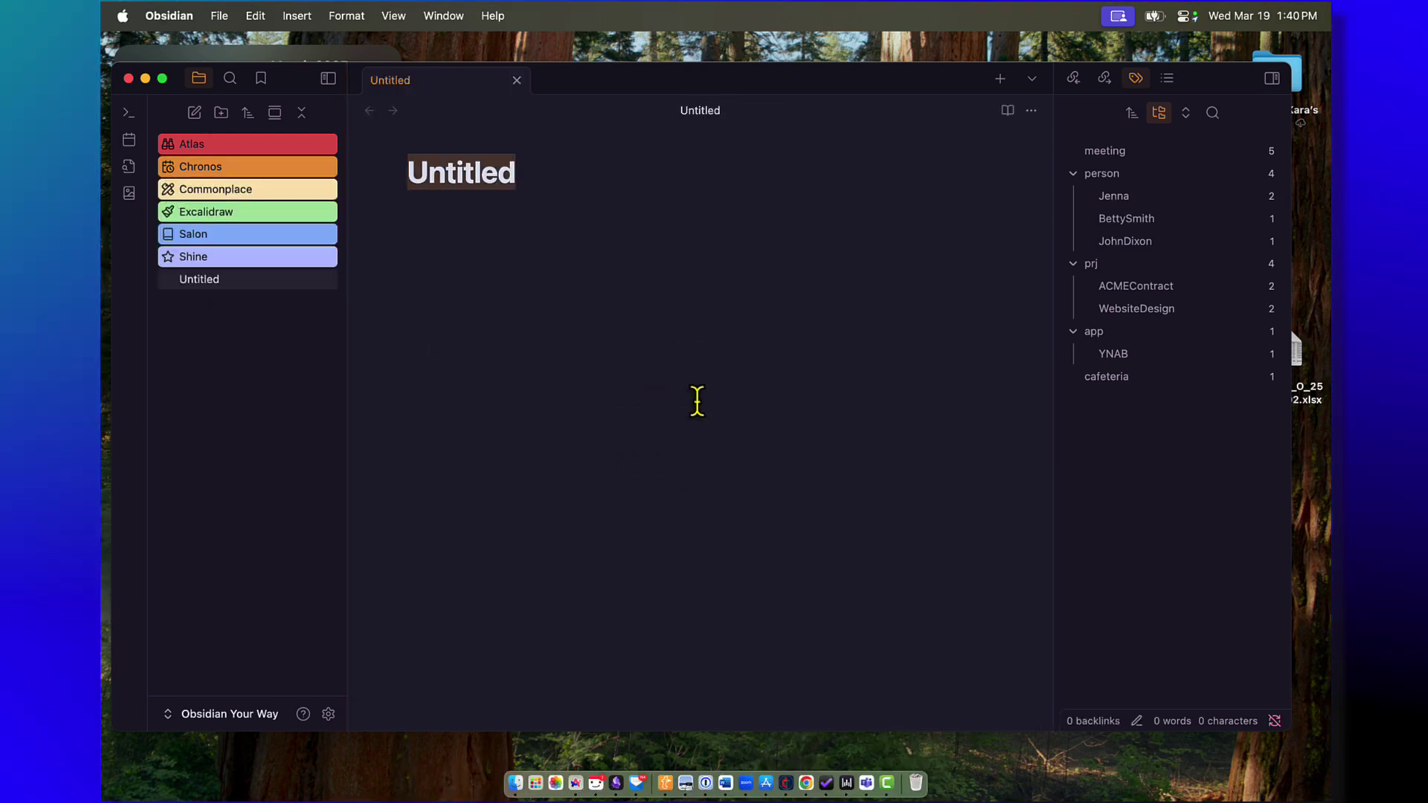
text(ACME Project Proposal)
Step: Run a vault search for tag:#prj/ACME from the command palette
key(super+p)
text(sear)
key(Down)
key(Return)
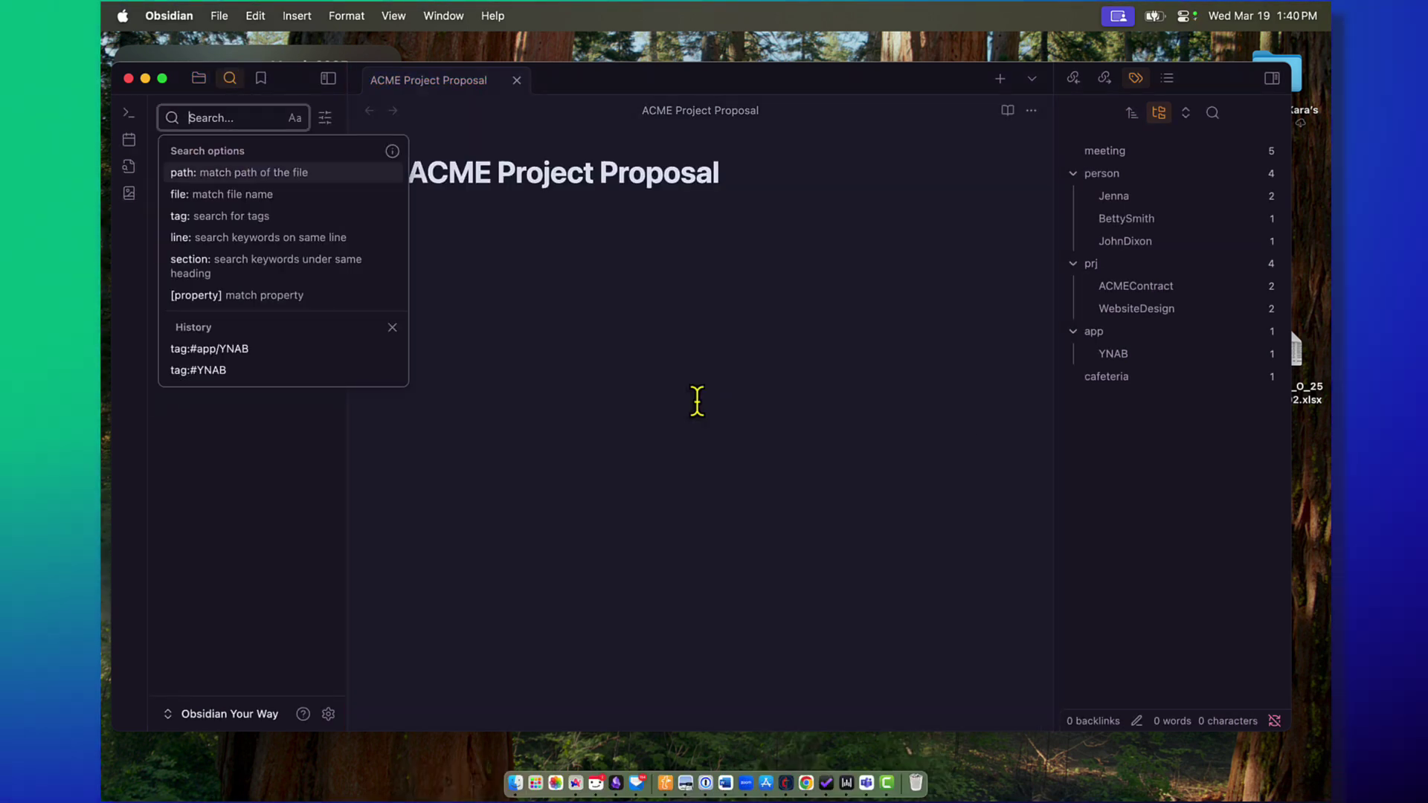
text(tag:#prj/ACME)
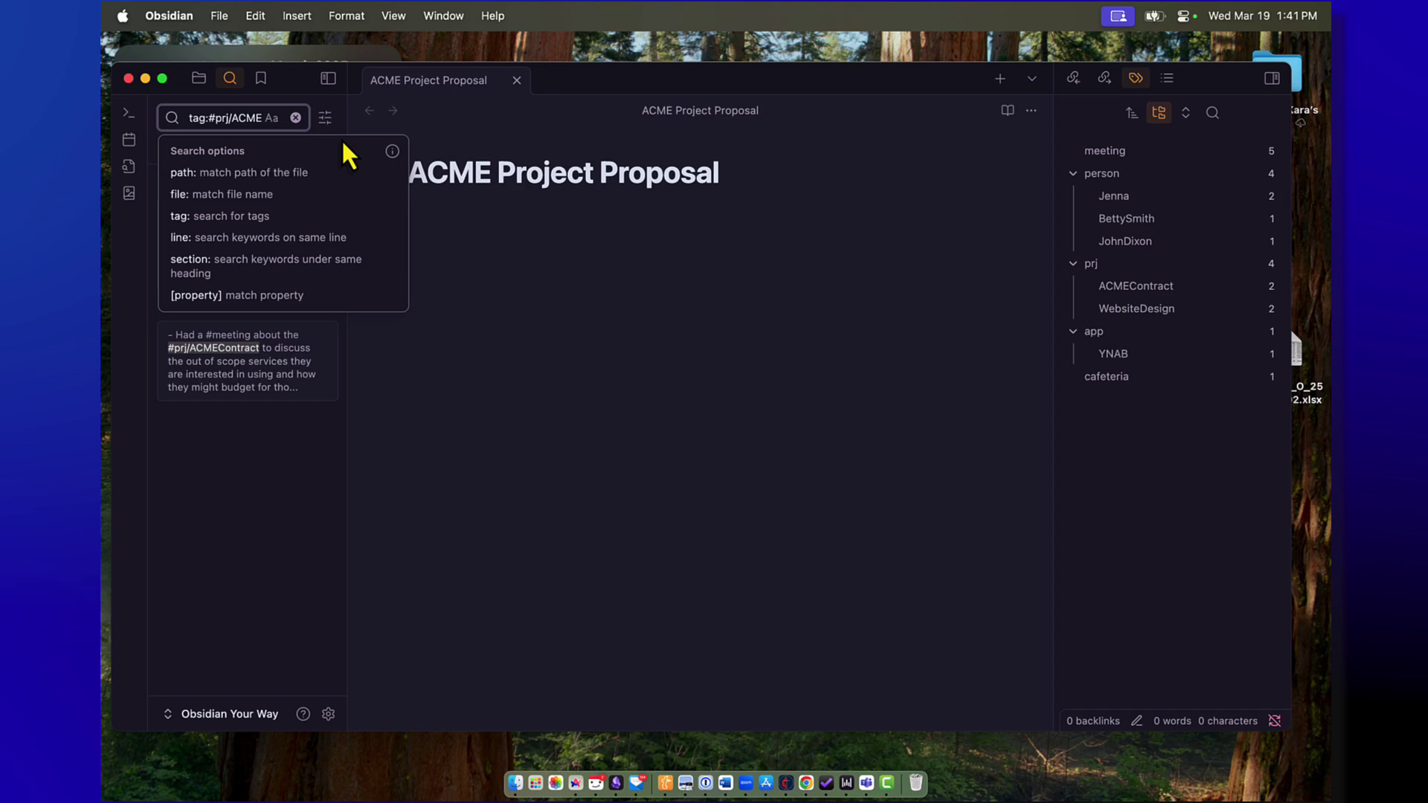
Step: Copy the search results as dash-prefixed Markdown links and paste them into the proposal note
click(213, 146)
click(241, 160)
click(869, 457)
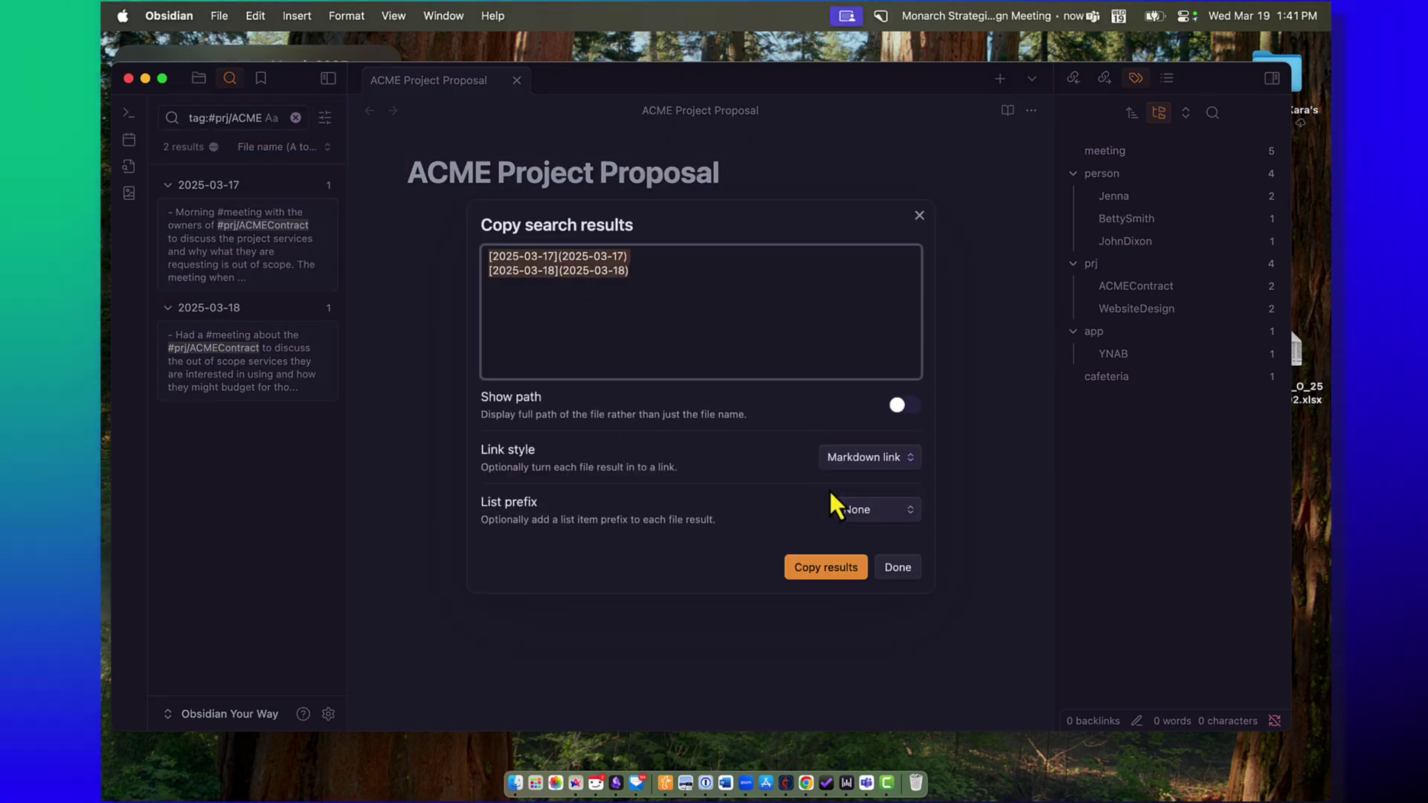
click(878, 509)
click(826, 566)
click(898, 567)
key(super+v)
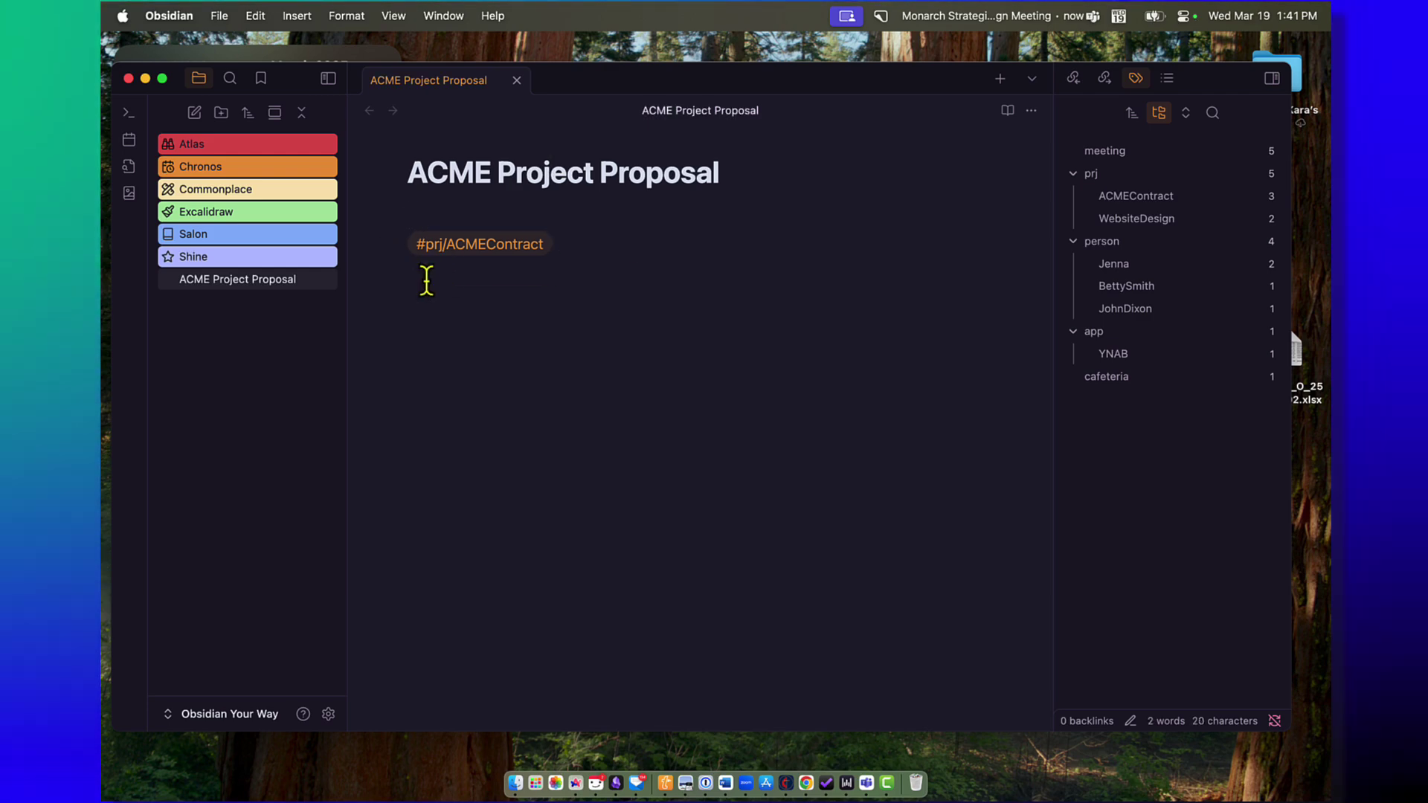
key(super+v)
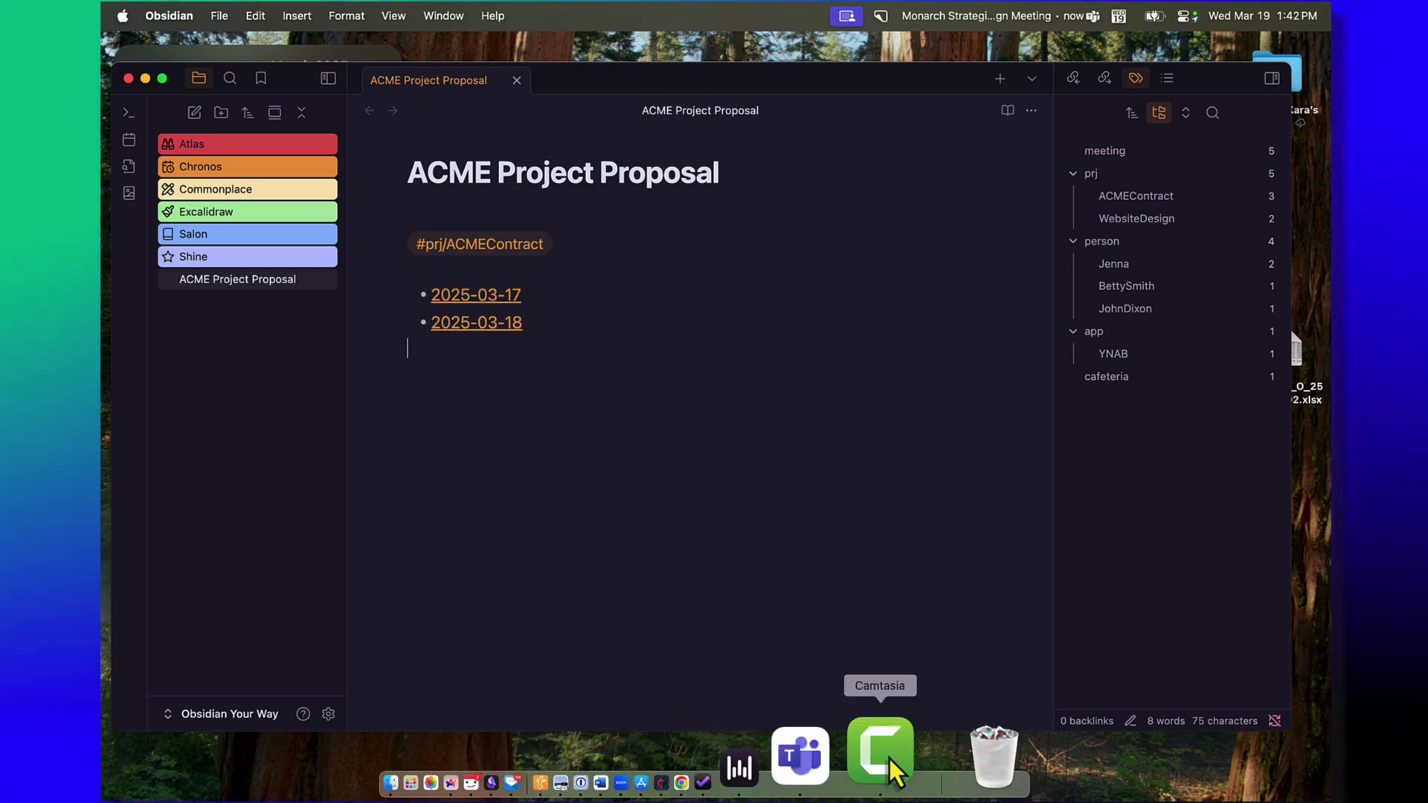
Step: Search the #prj/ACMEContract tag, listing the 2025-03-17, 2025-03-18 and ACME Project Proposal notes
click(892, 766)
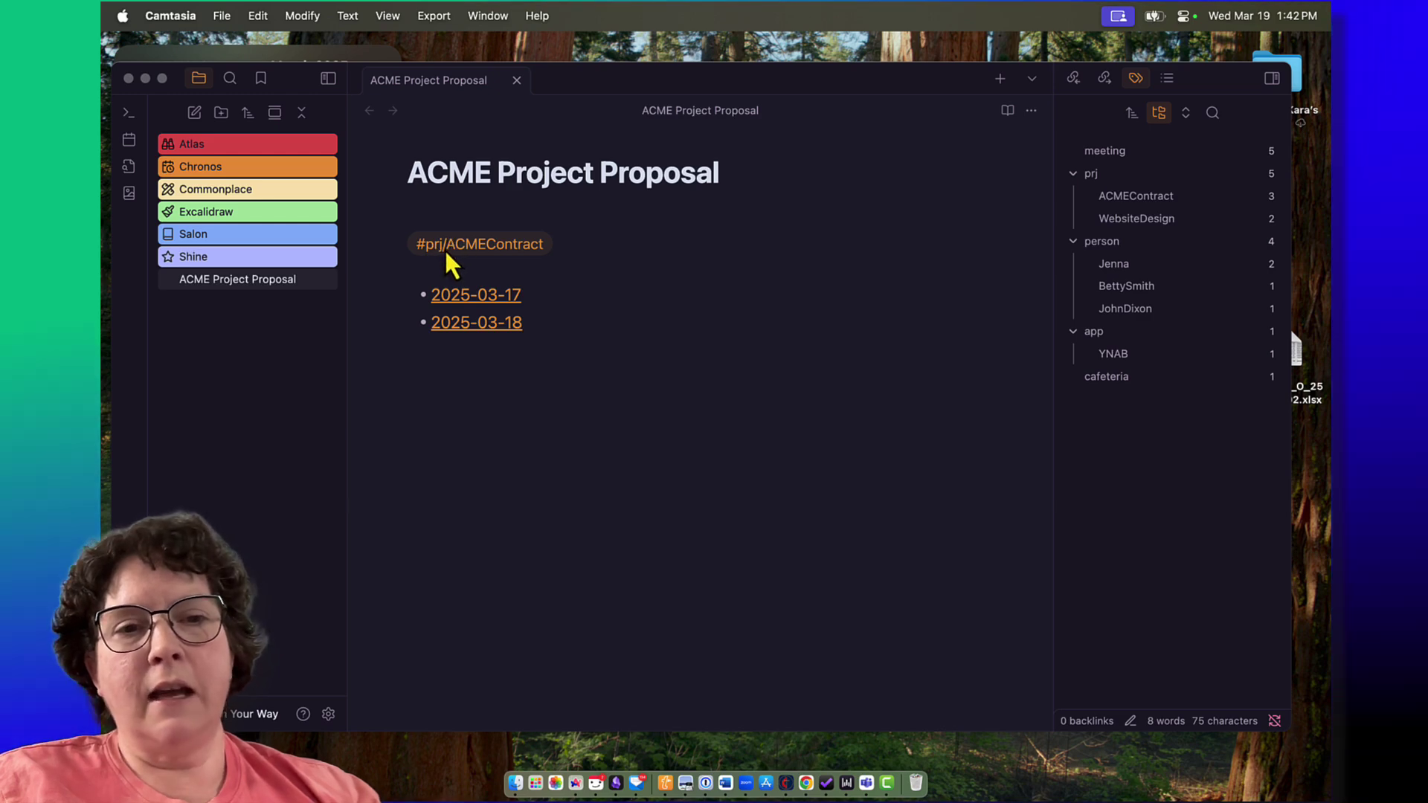
click(520, 244)
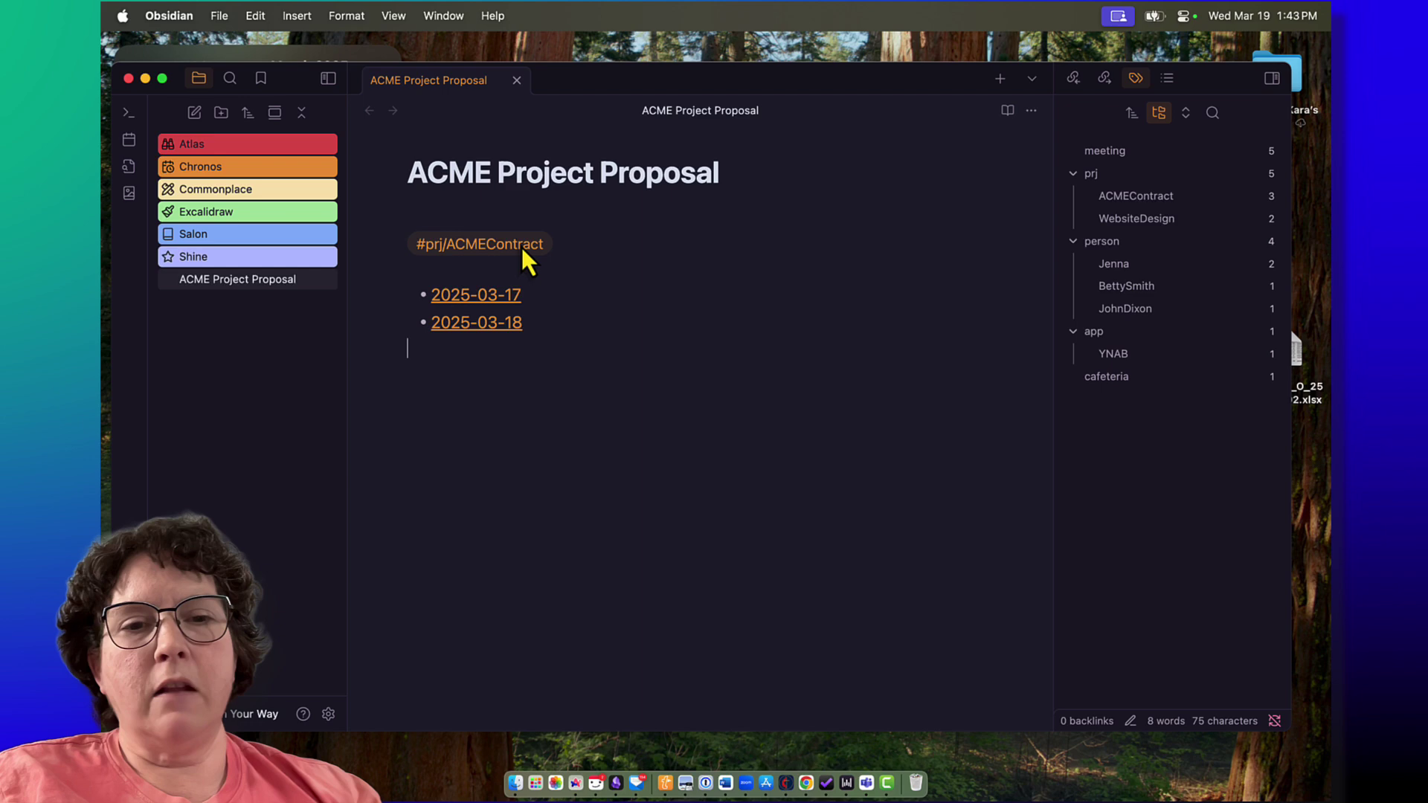
click(520, 244)
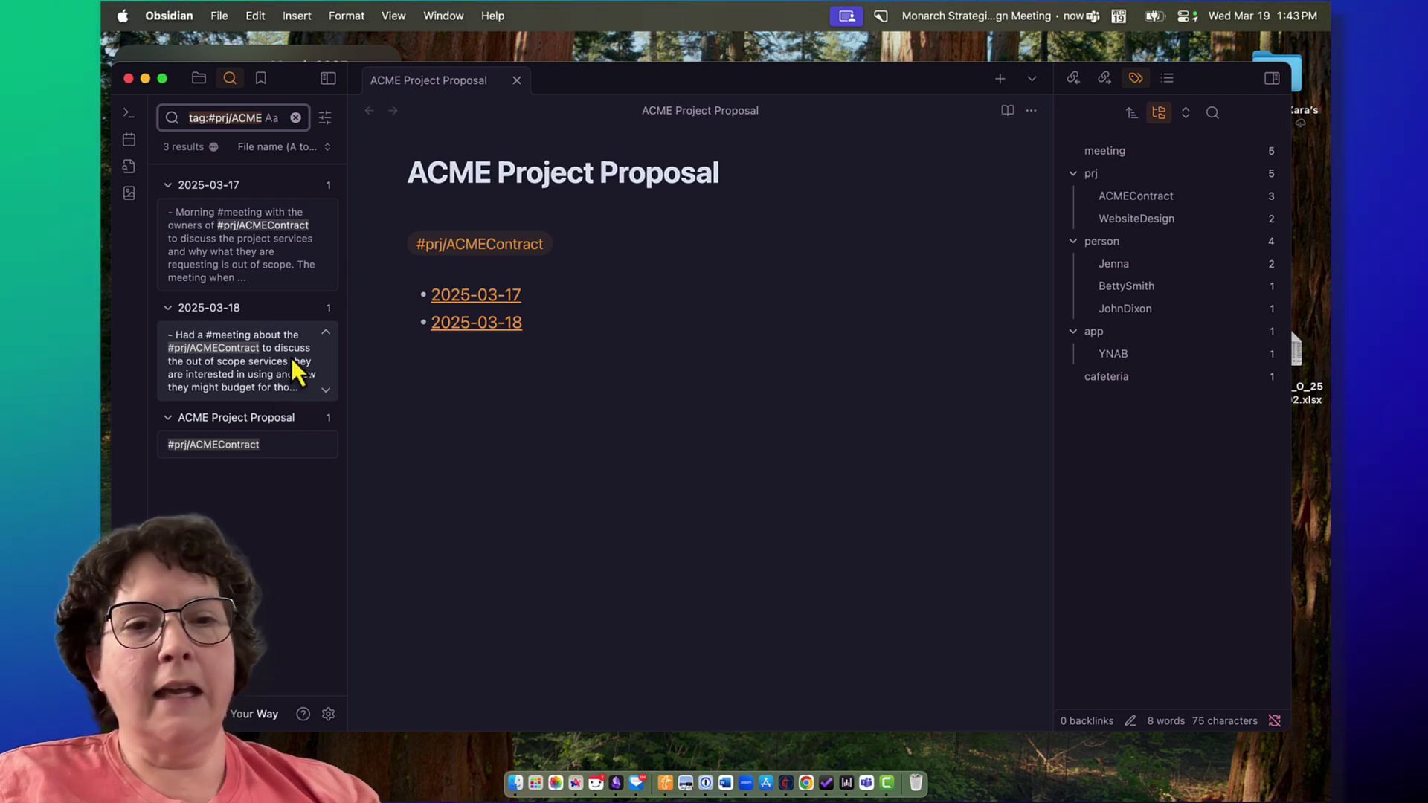
click(214, 147)
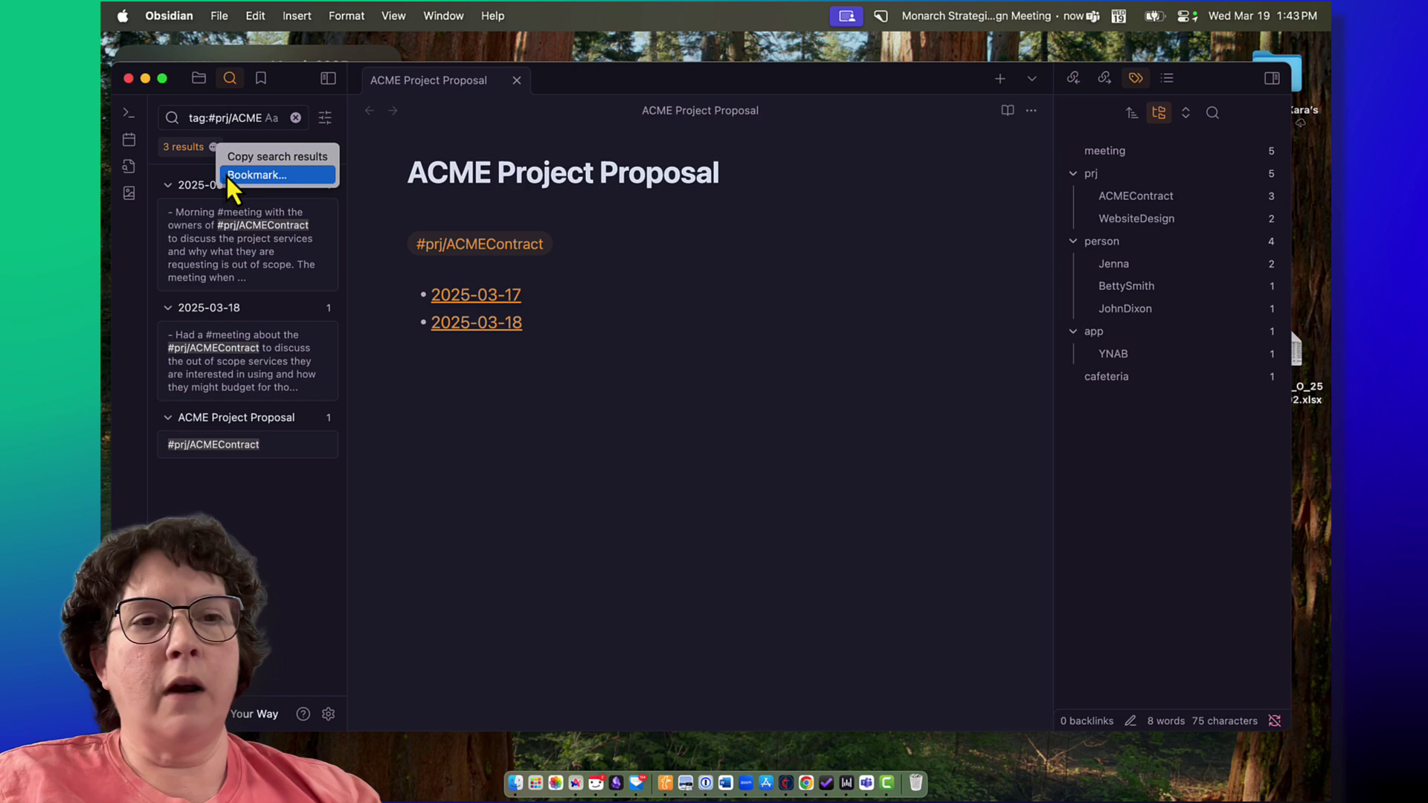
click(226, 177)
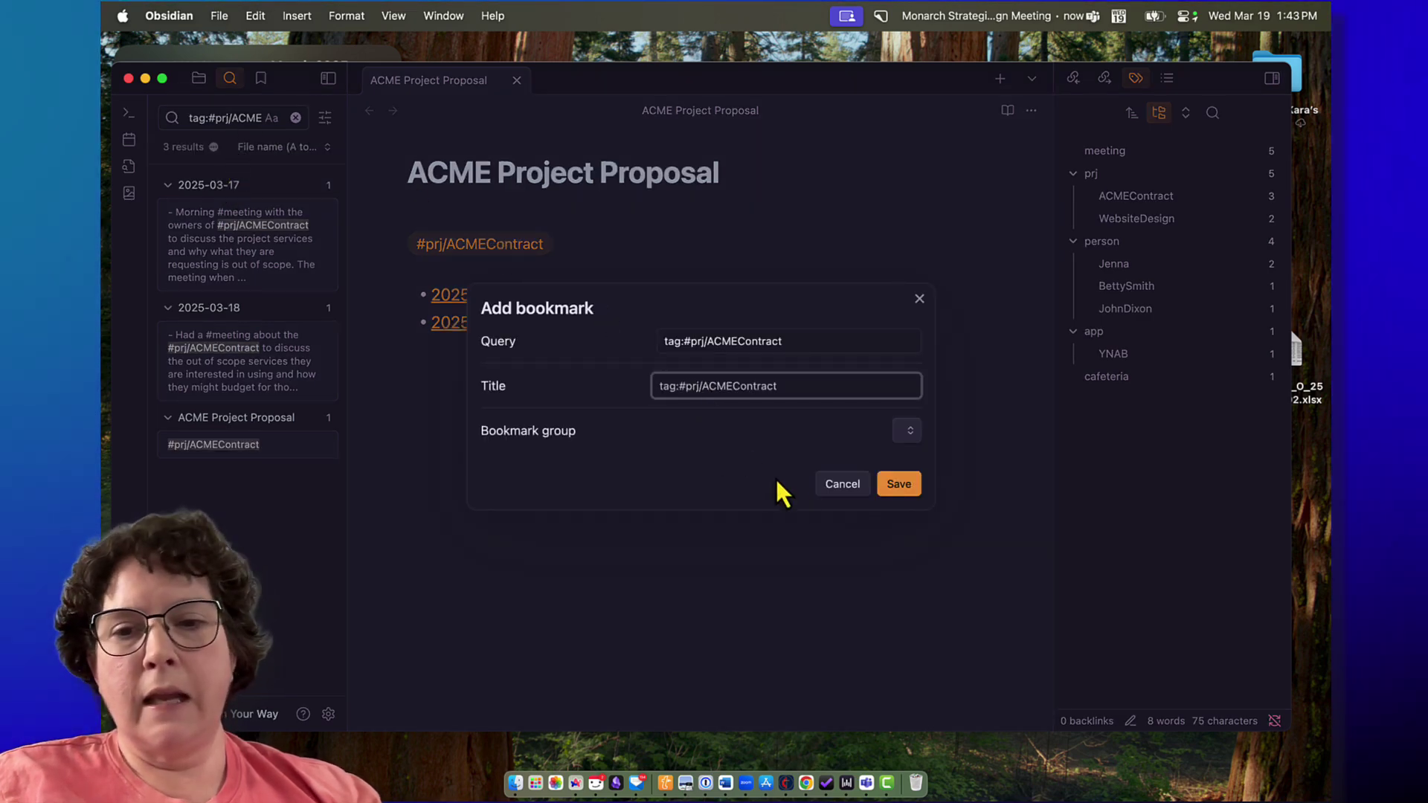
click(833, 484)
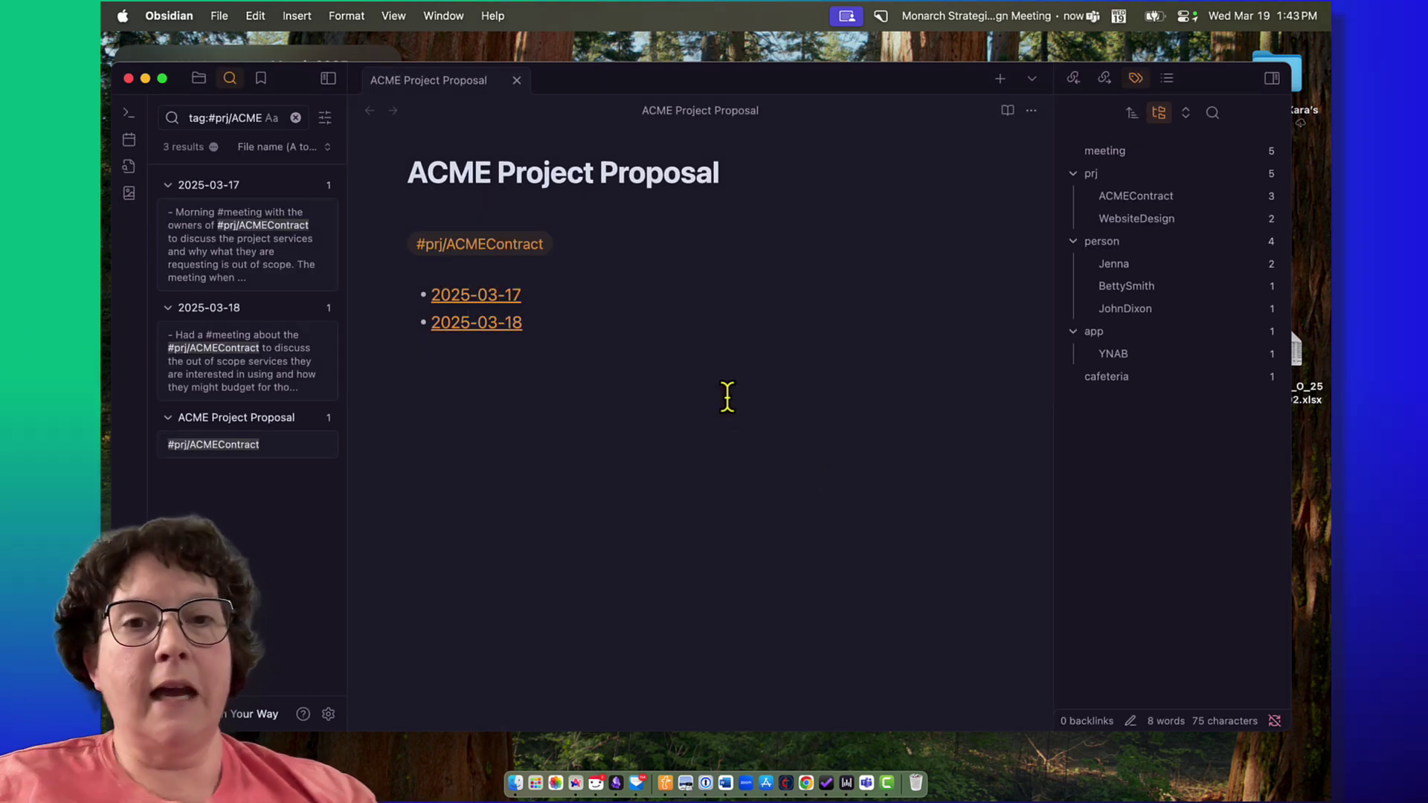
click(212, 147)
click(230, 155)
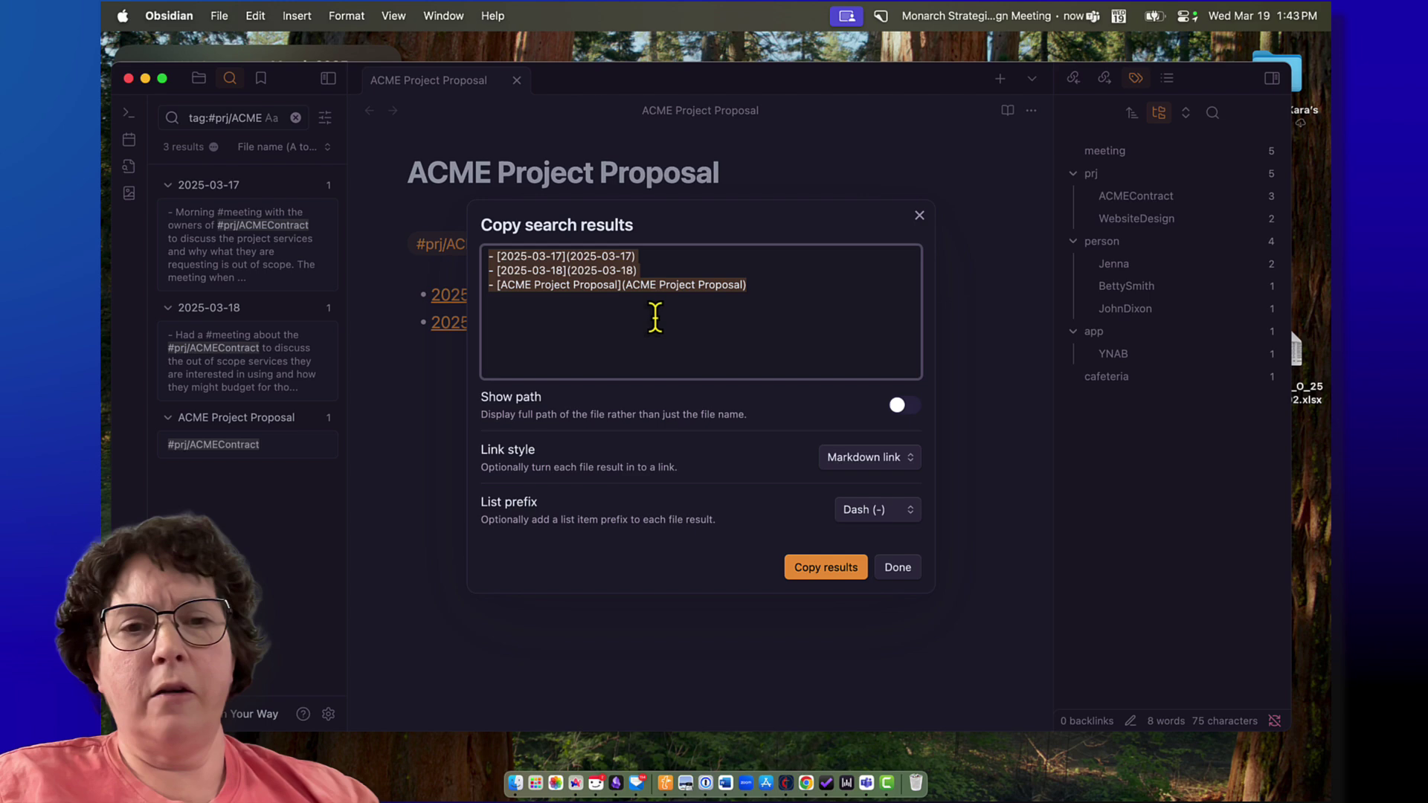
click(886, 572)
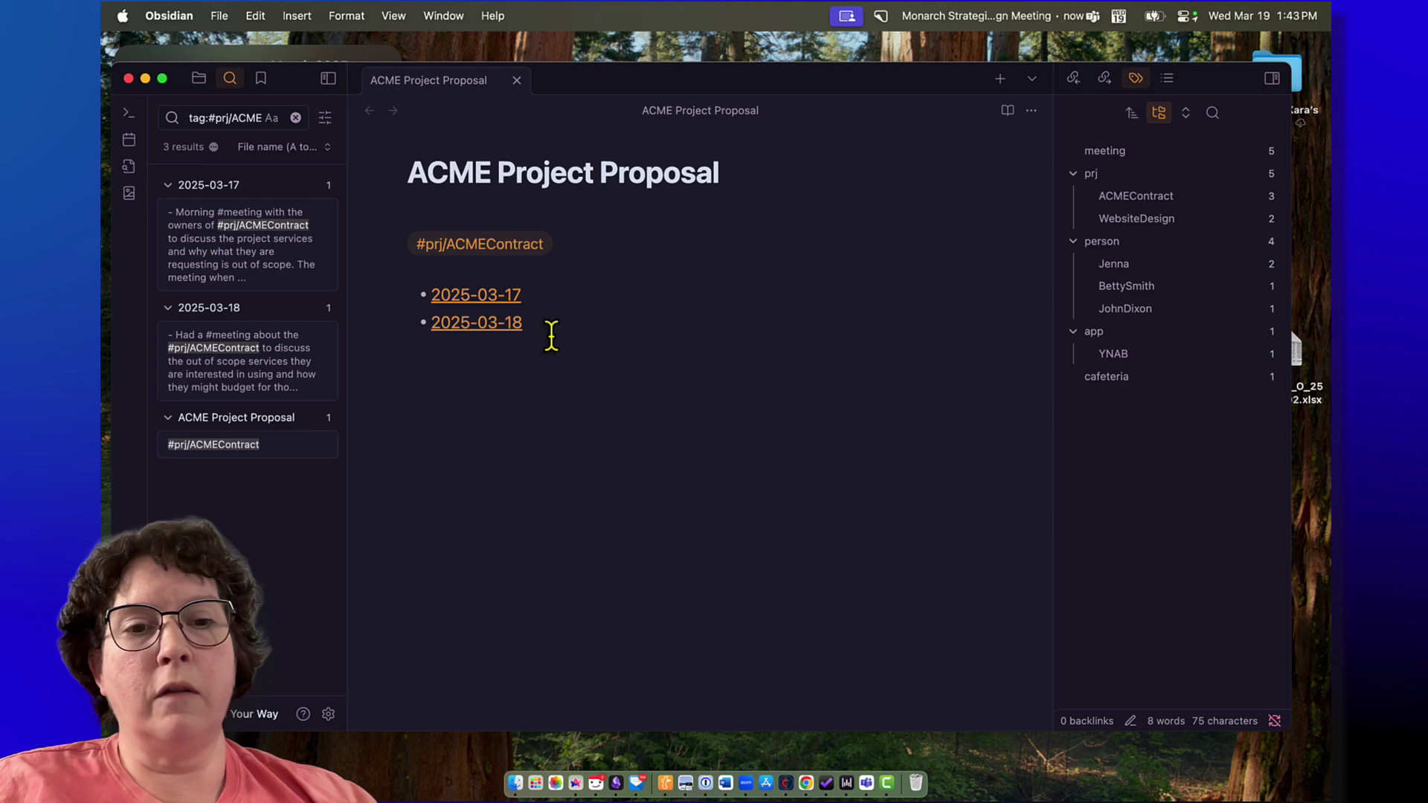
click(512, 298)
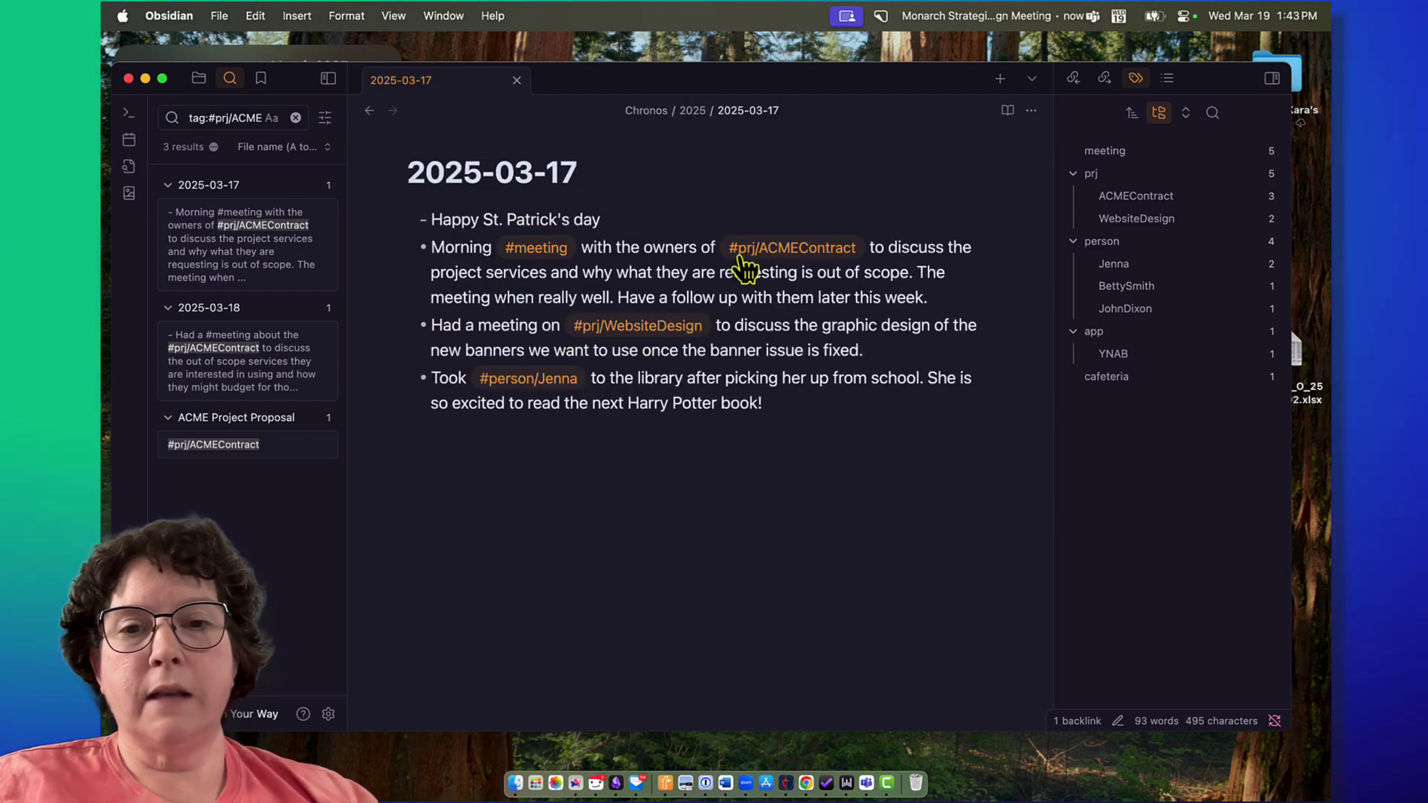
click(368, 110)
click(468, 323)
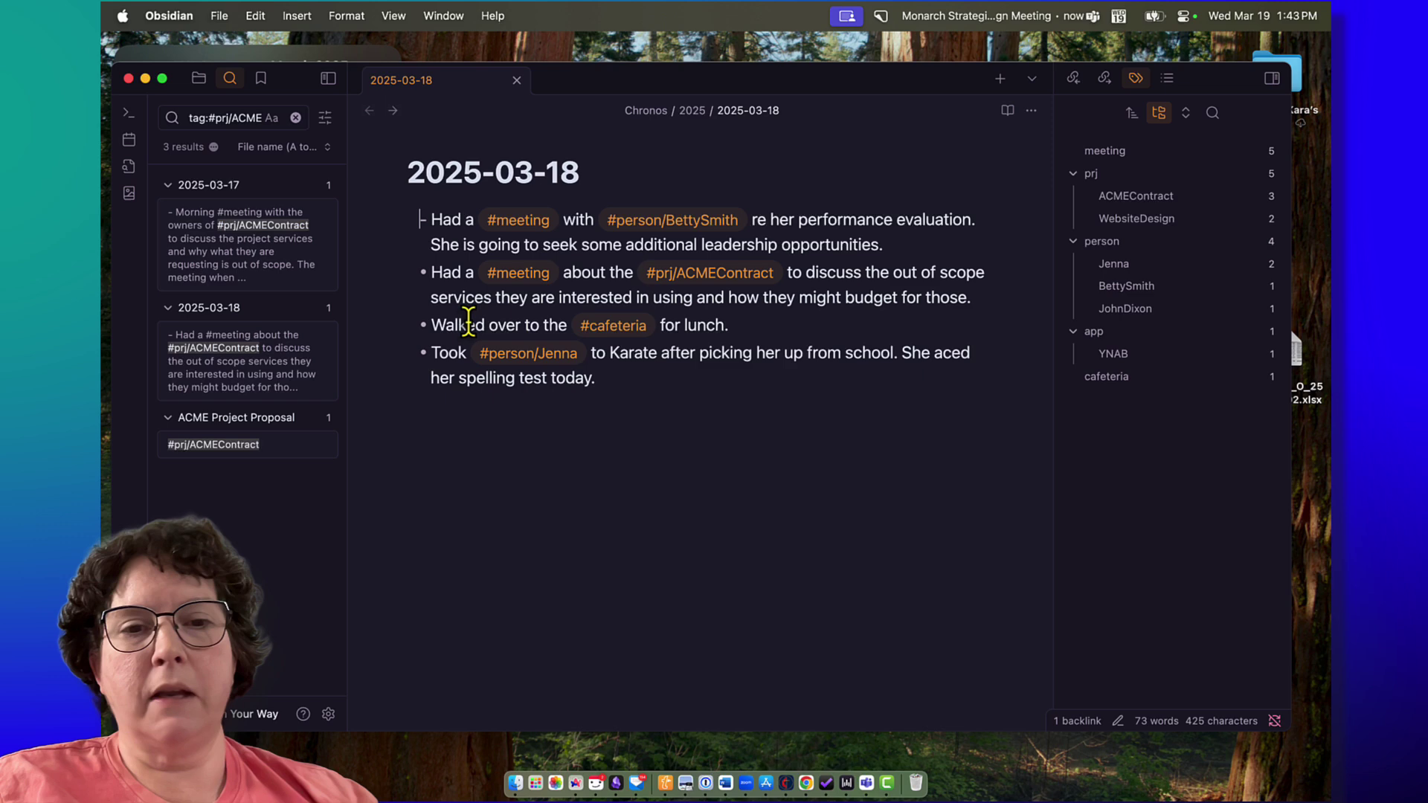
click(369, 112)
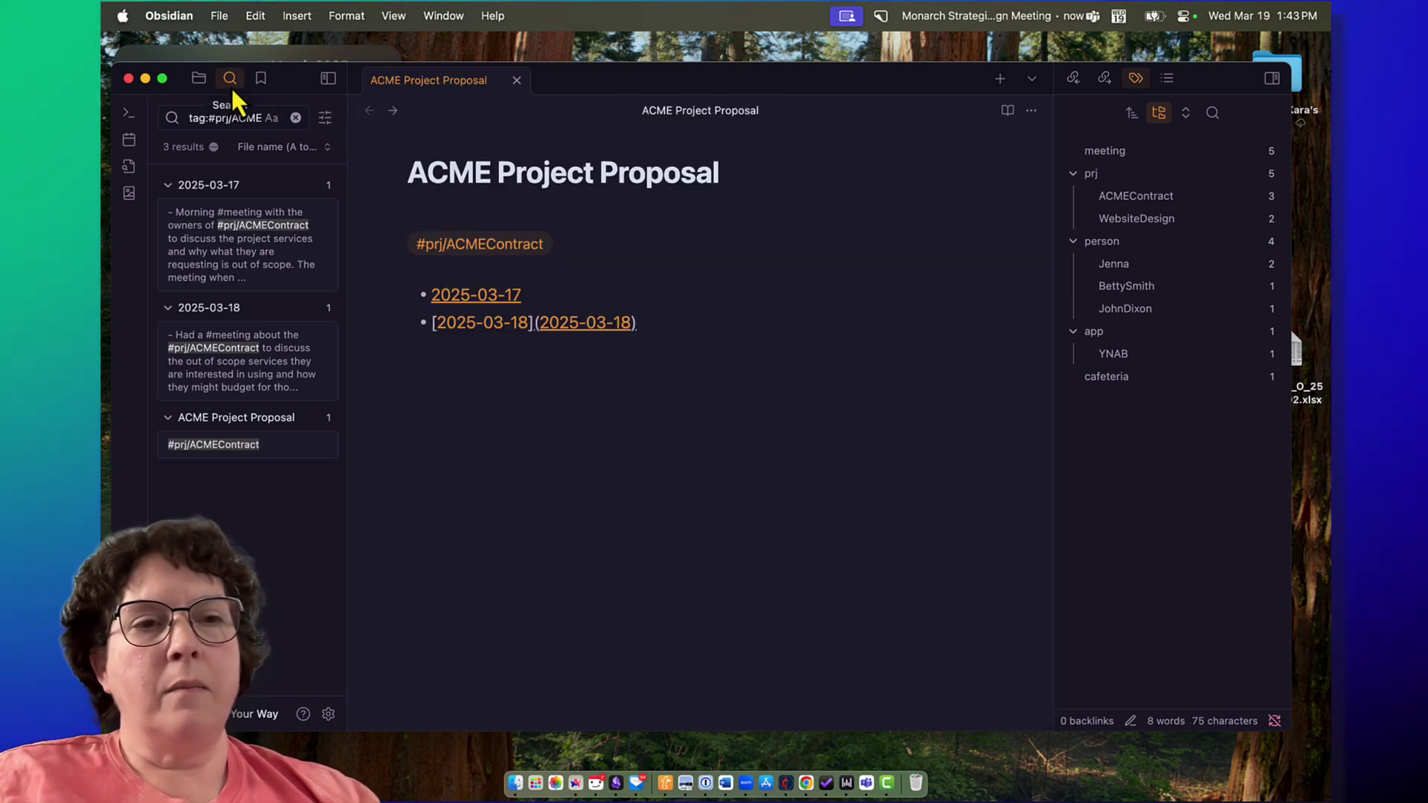
click(205, 79)
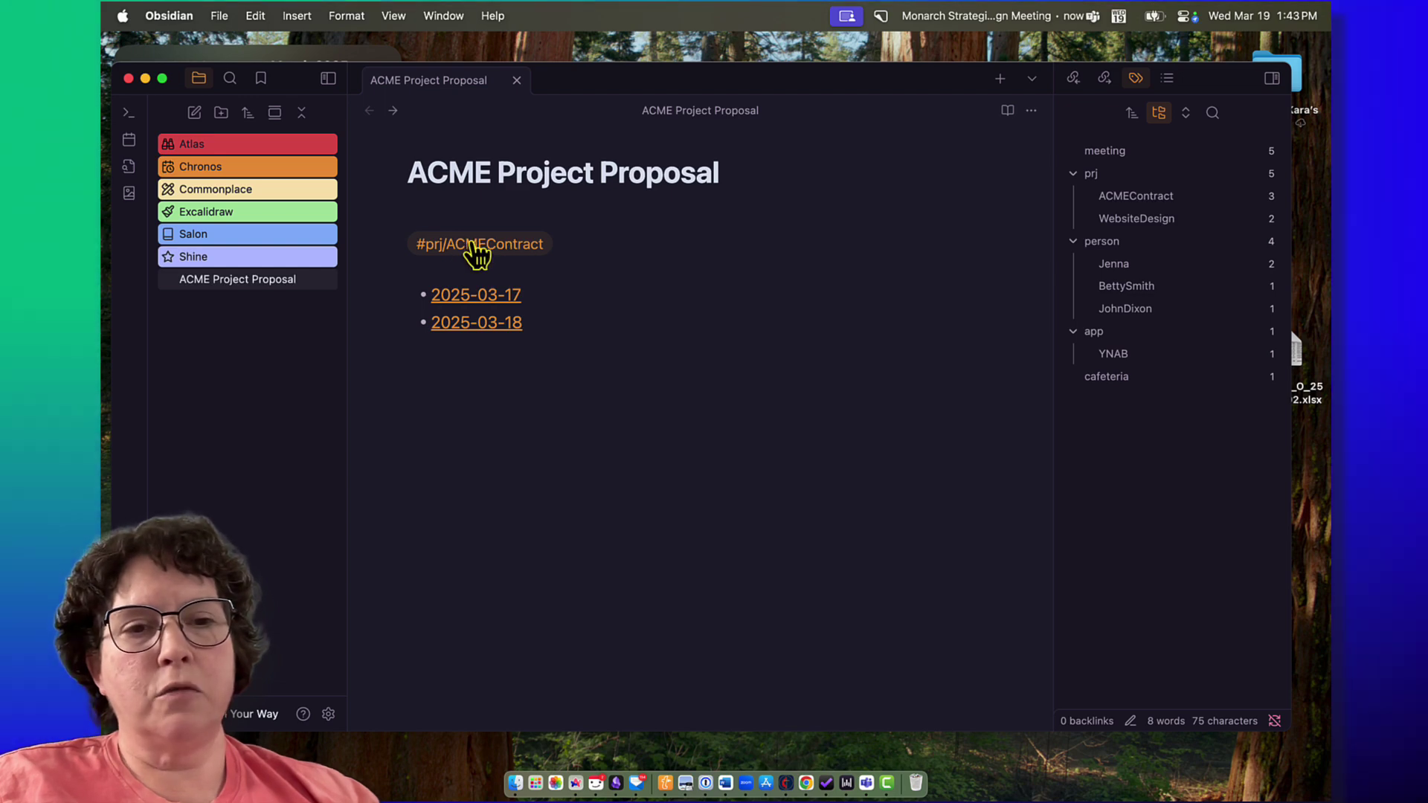
Step: List #prj/WebsiteDesign notes and open the 2025-03-17 and 2025-03-19 results
click(1133, 227)
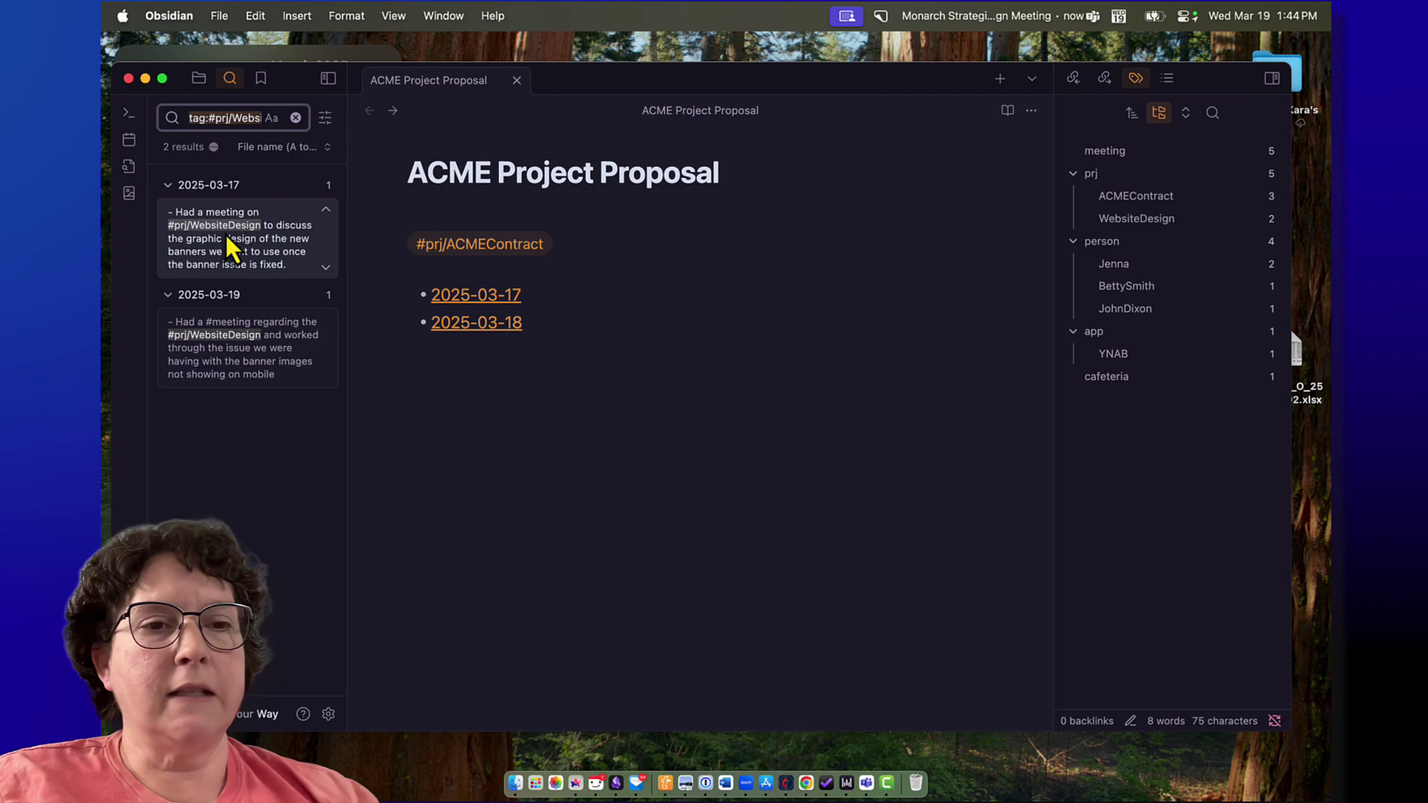
click(236, 268)
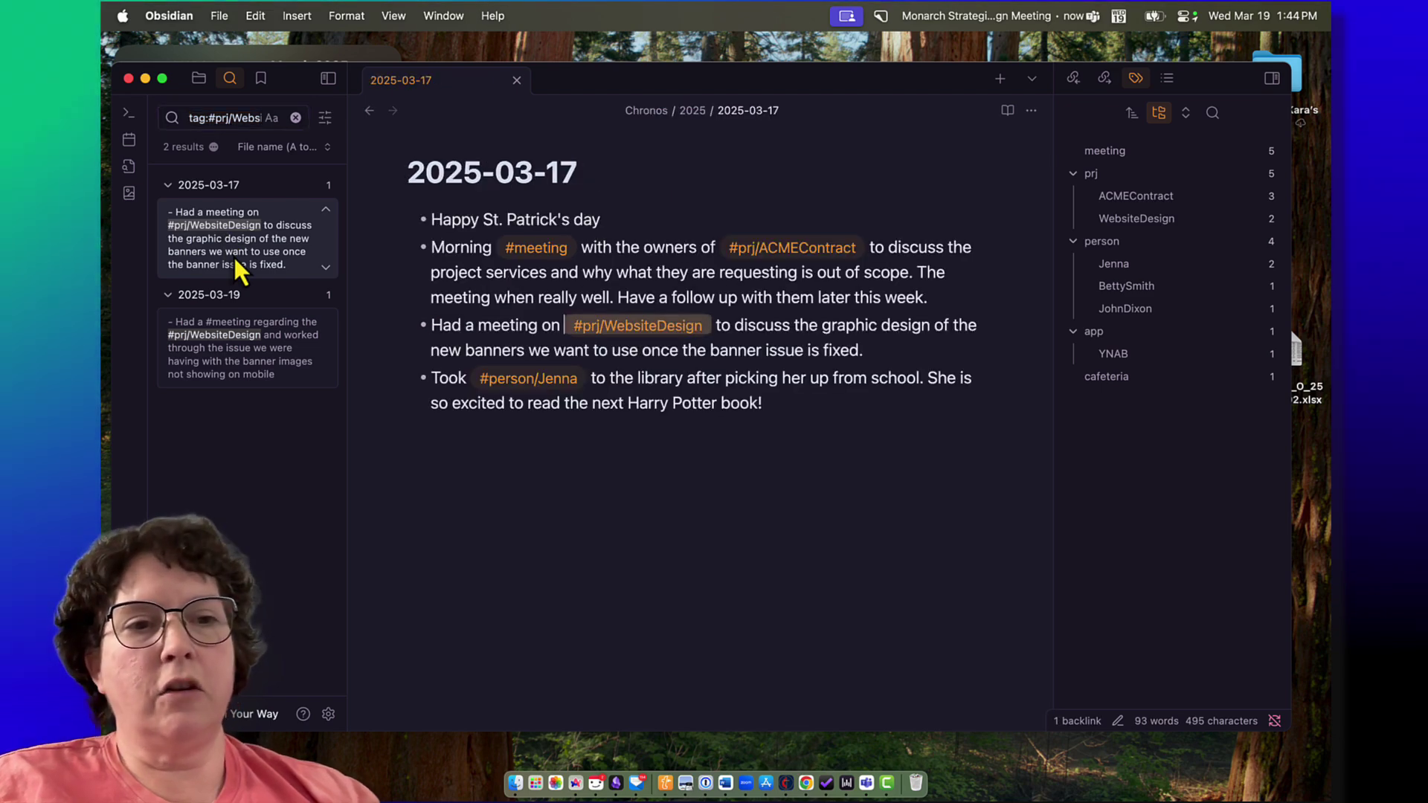
click(243, 369)
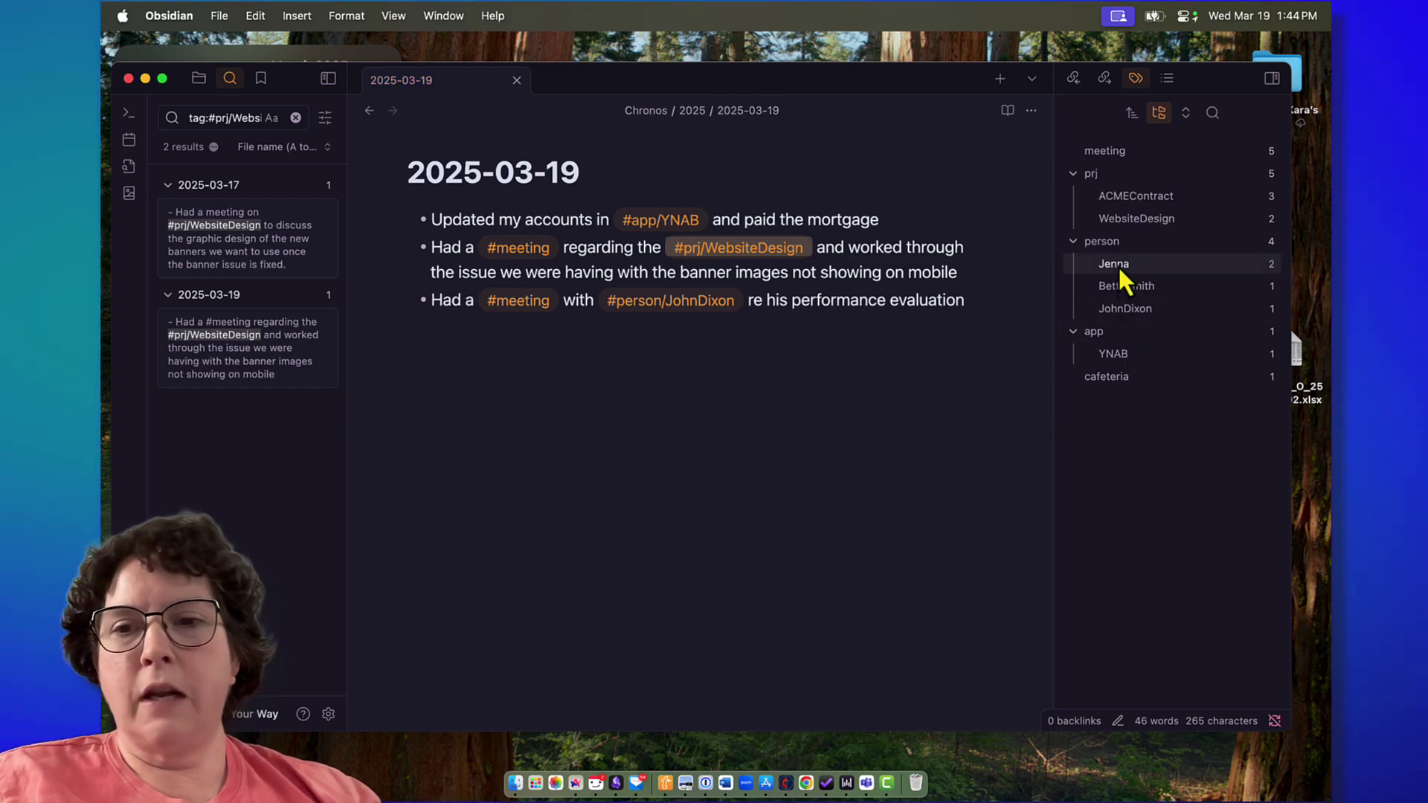
Step: Search one person's nested tag, showing 2 results, and resize the search pane wider
click(1119, 267)
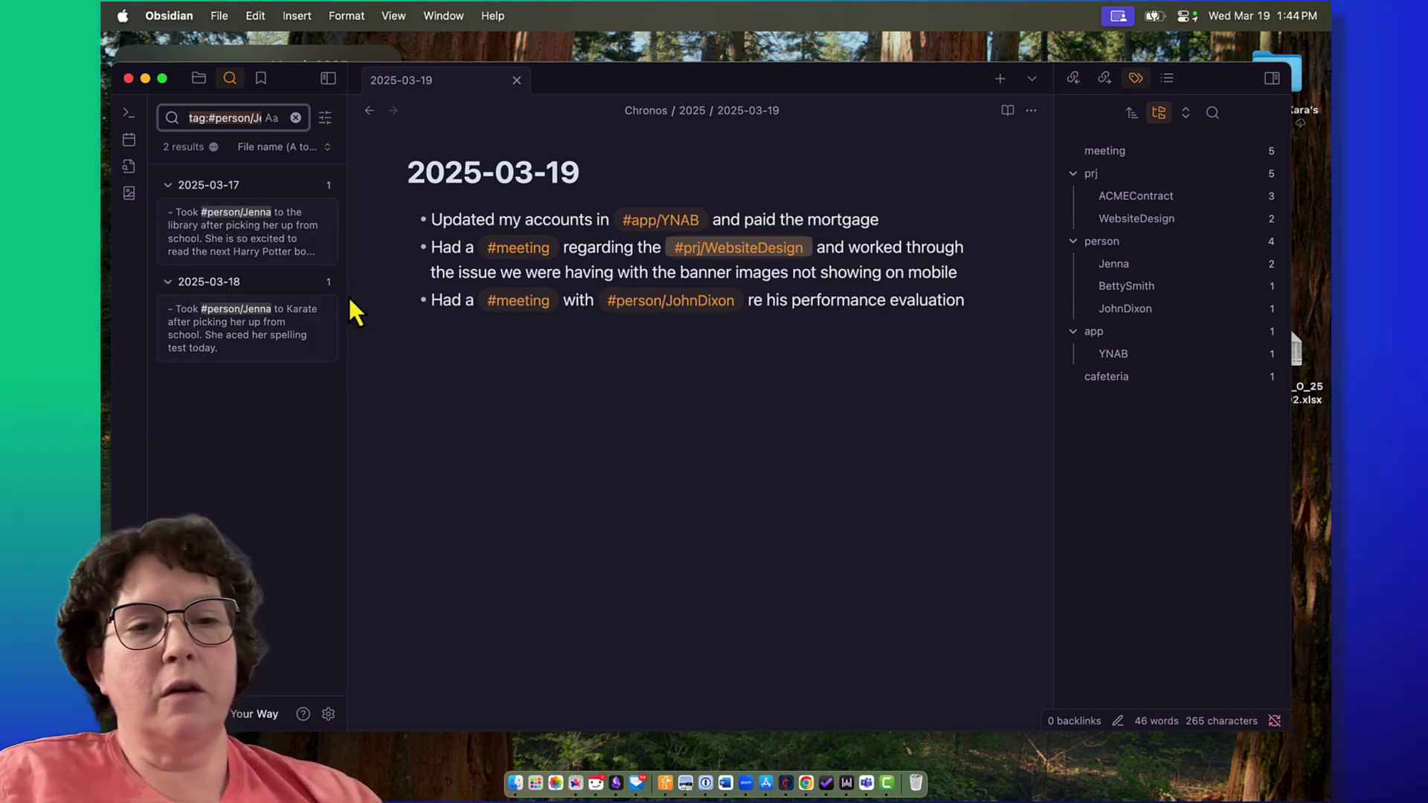
drag(344, 290, 545, 304)
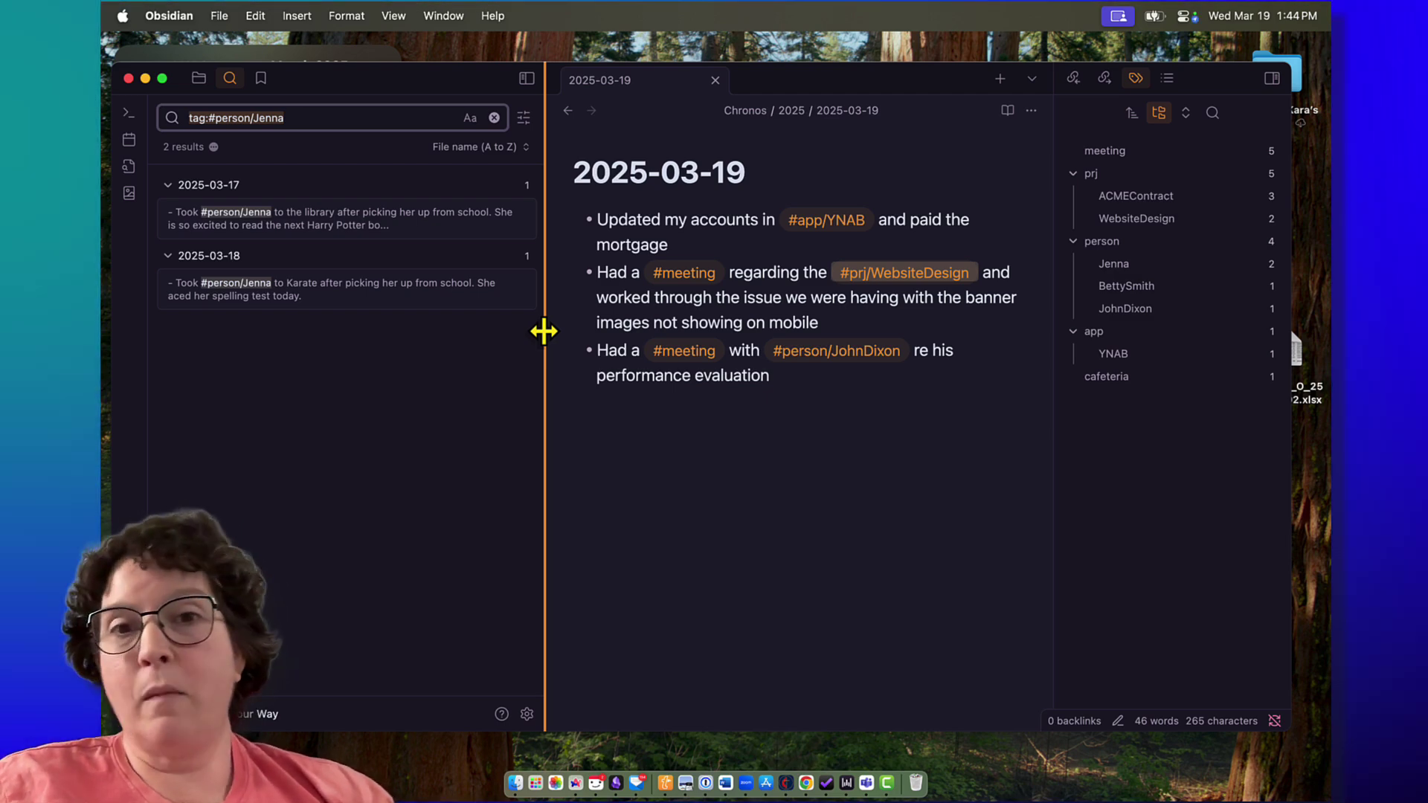
drag(544, 330, 421, 322)
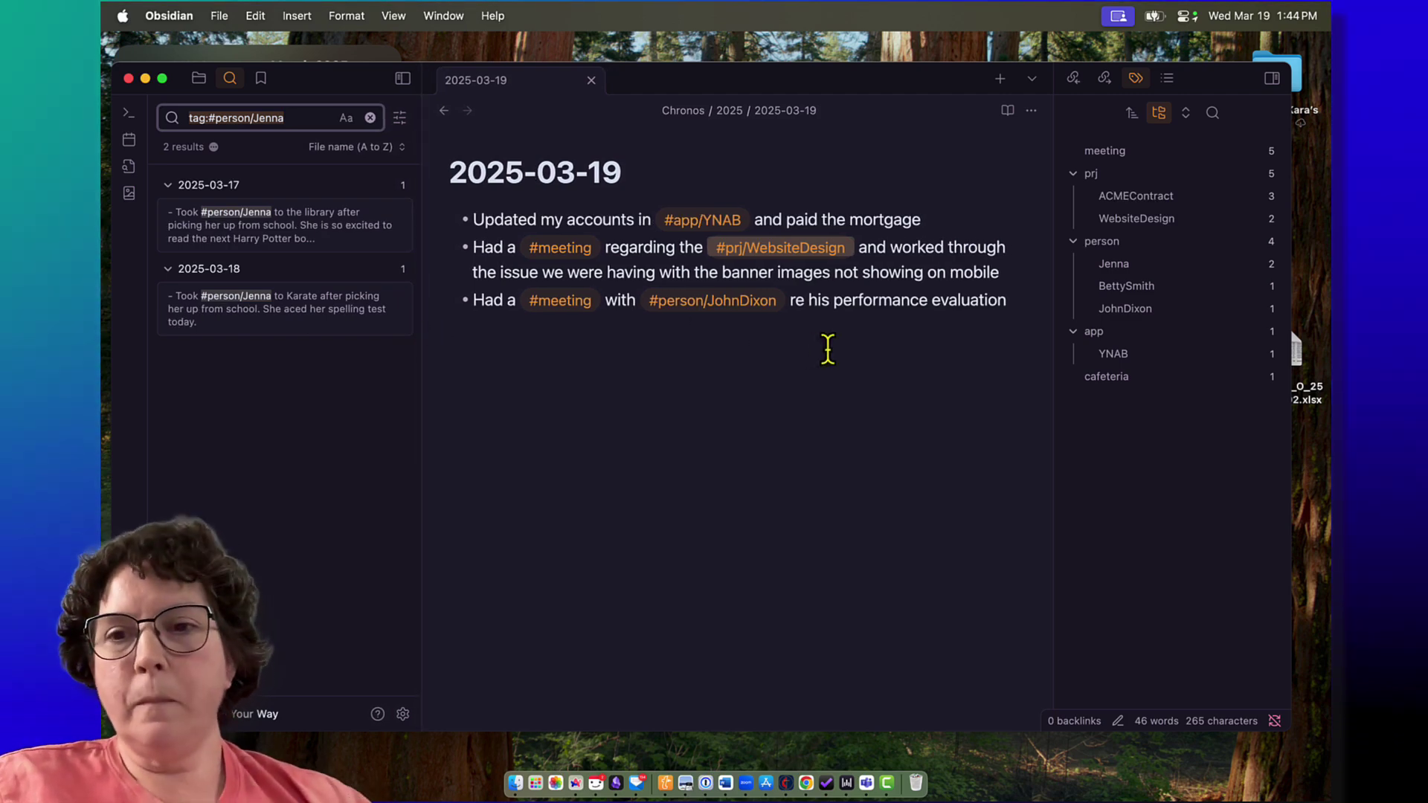
Step: Clear the tag search, return to the file list, and try tag-name sorting Z to A, then A to Z
click(371, 120)
click(198, 79)
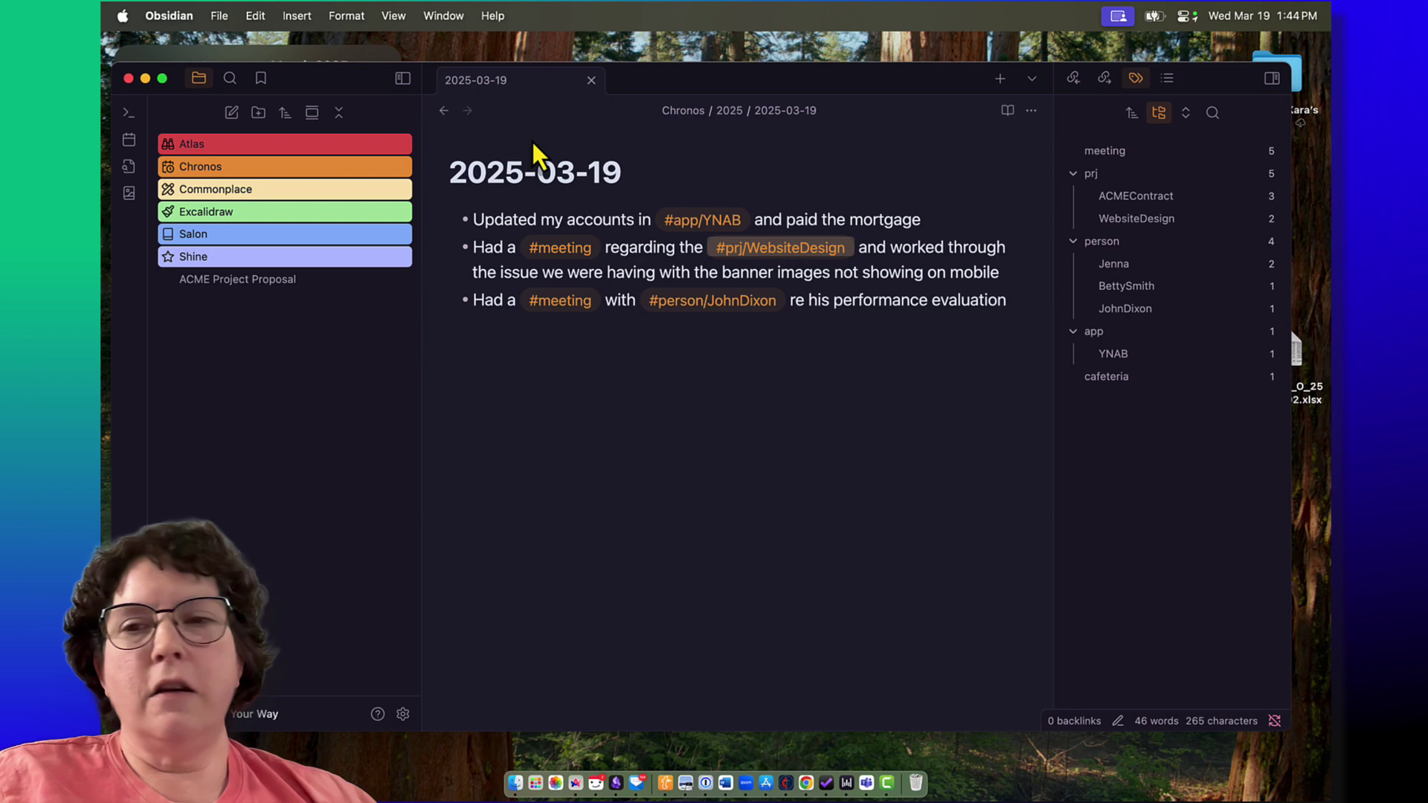
click(1130, 114)
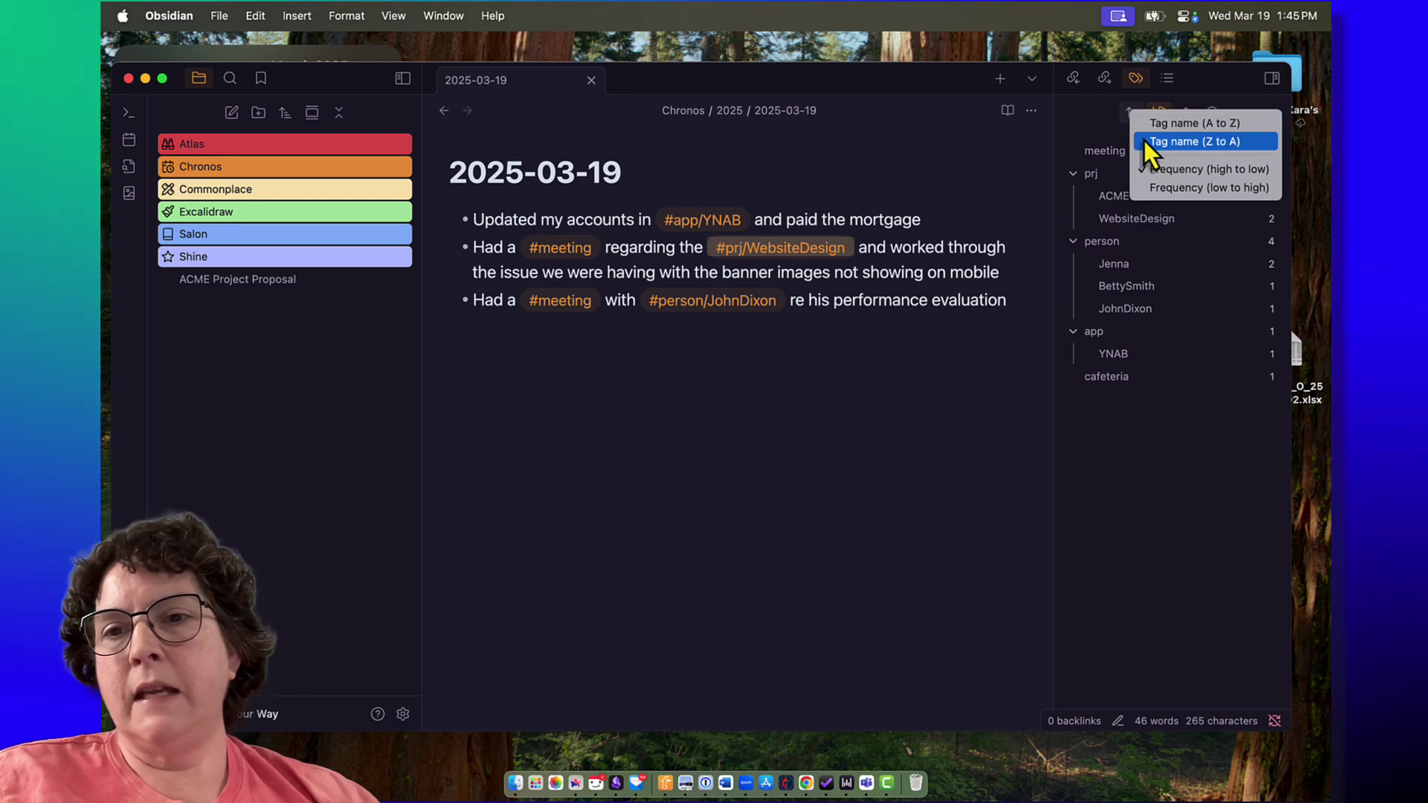
click(1144, 140)
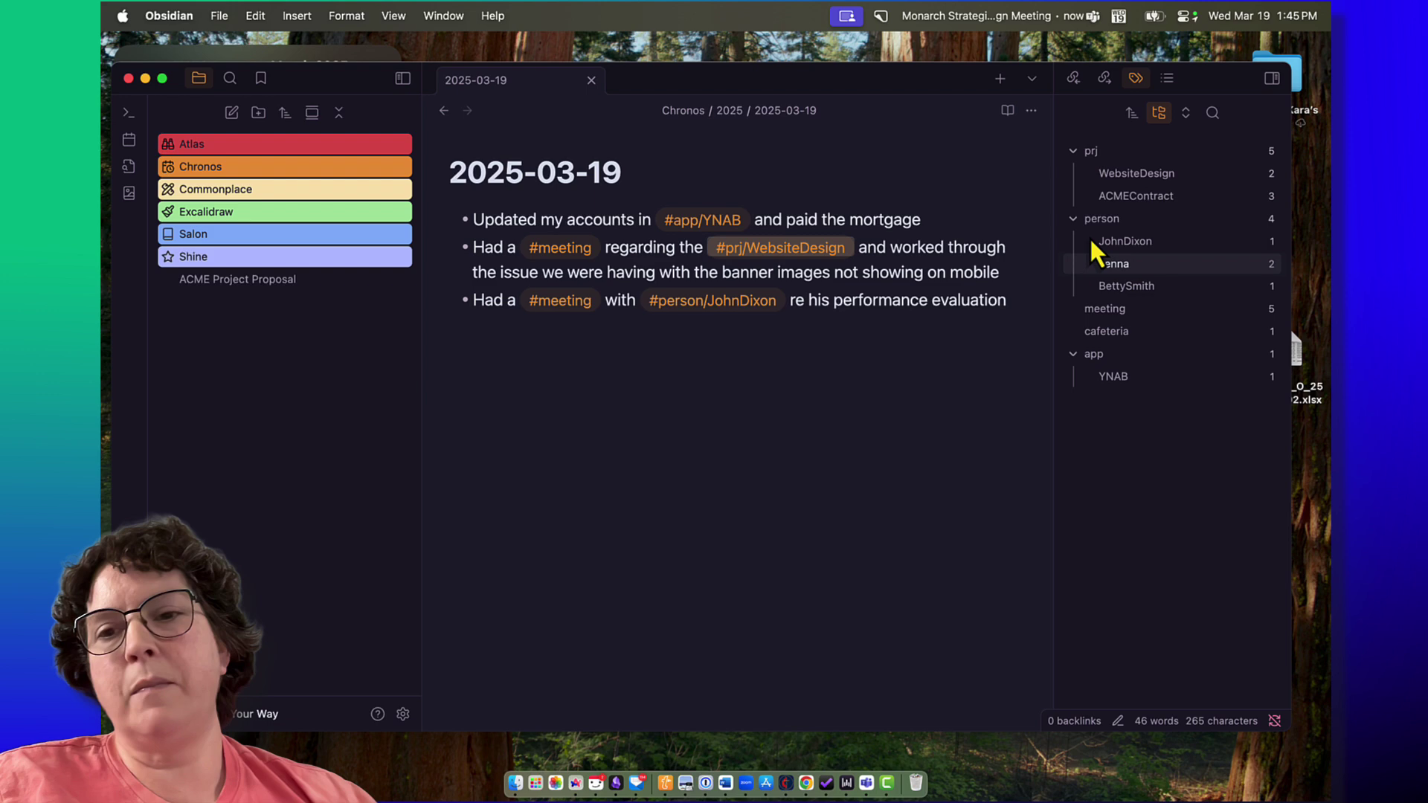
click(1131, 114)
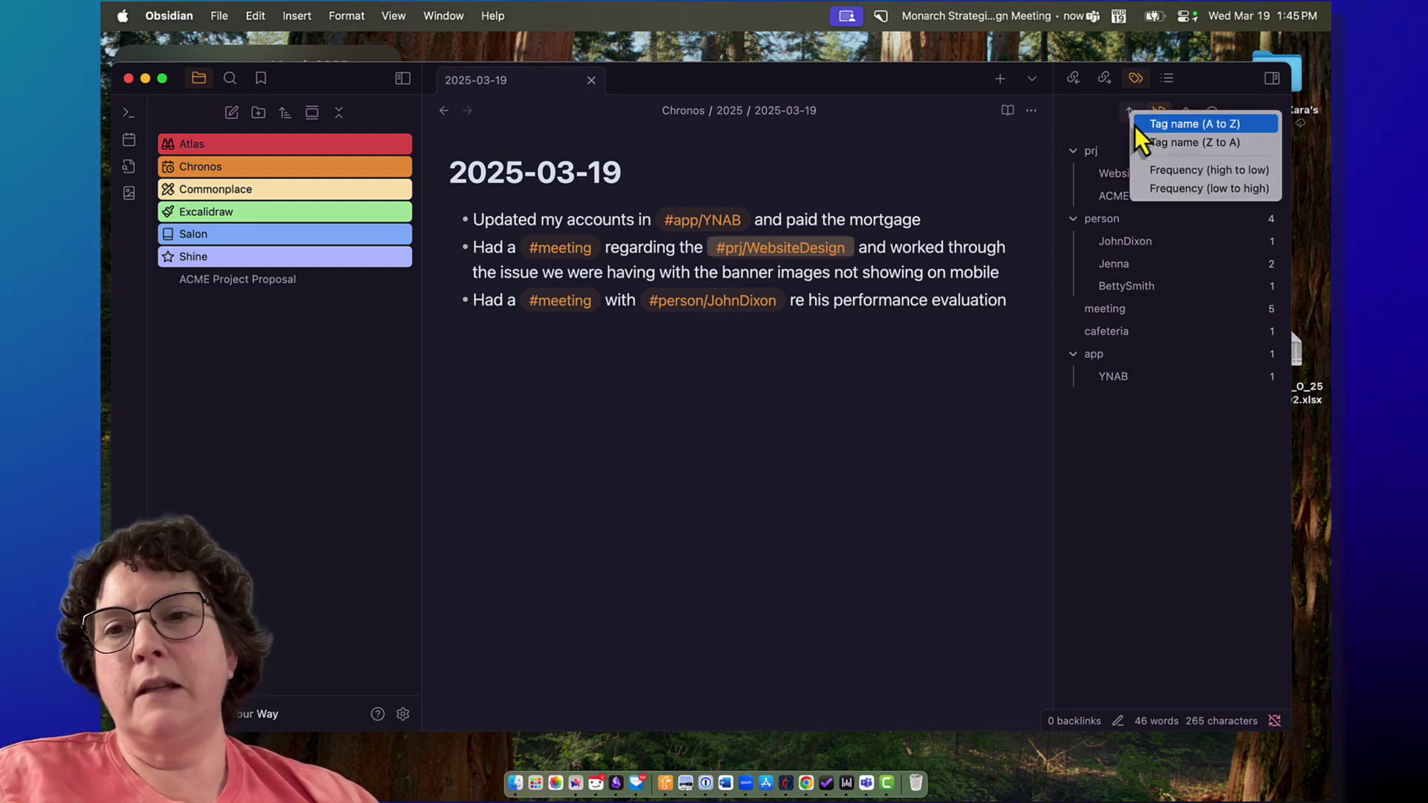
click(1145, 128)
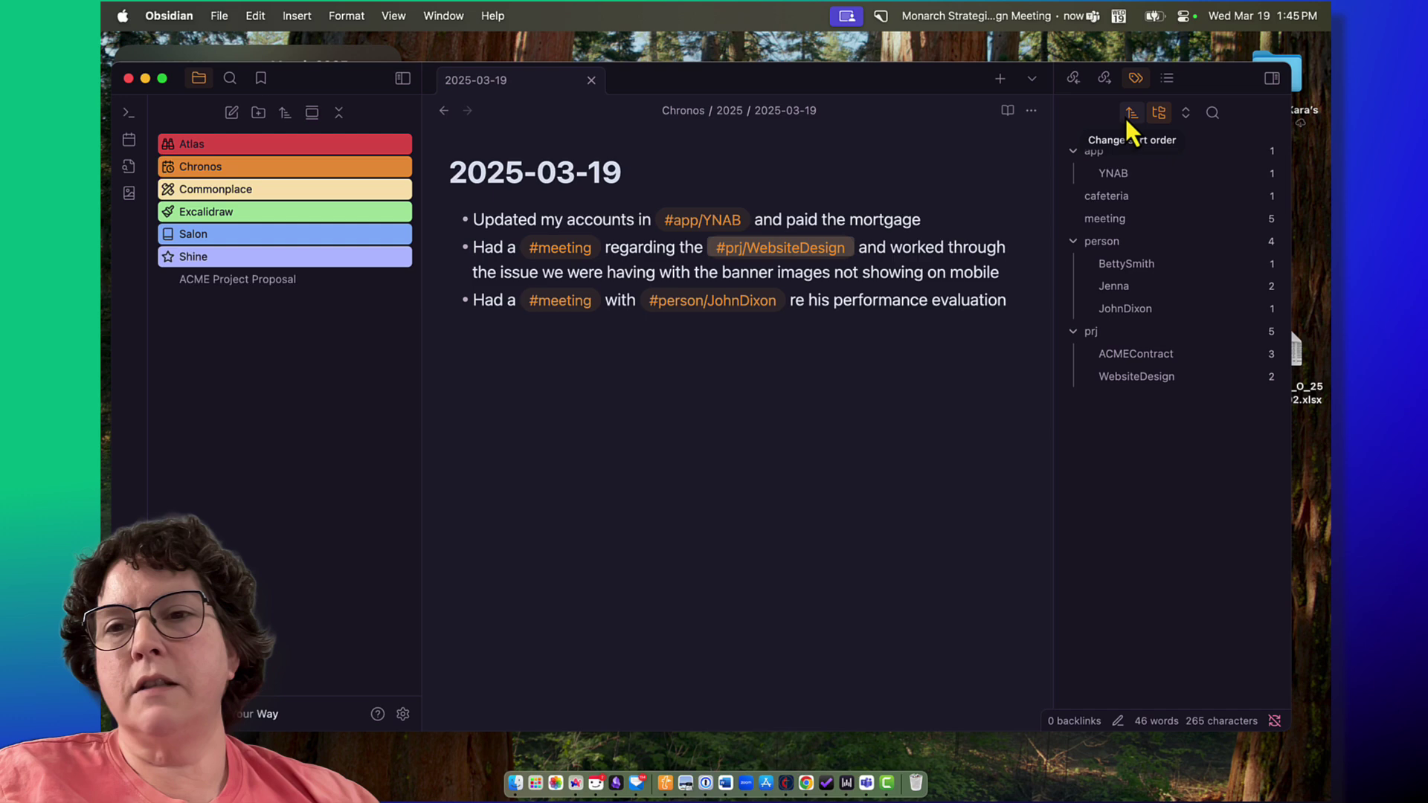
Step: Try frequency sorting highest-first and lowest-first, then settle on tag name A to Z
click(1127, 118)
click(1142, 173)
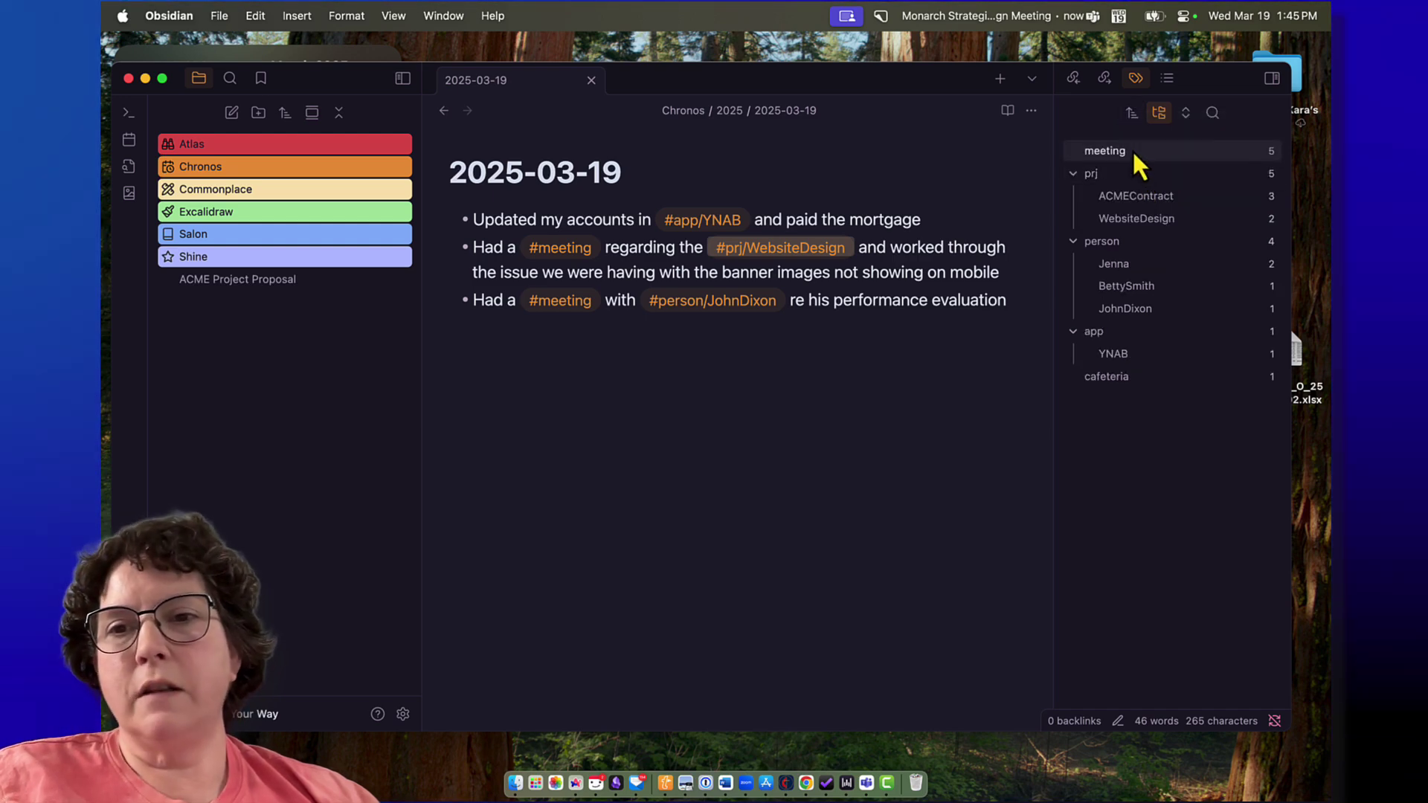
click(1127, 118)
click(1147, 191)
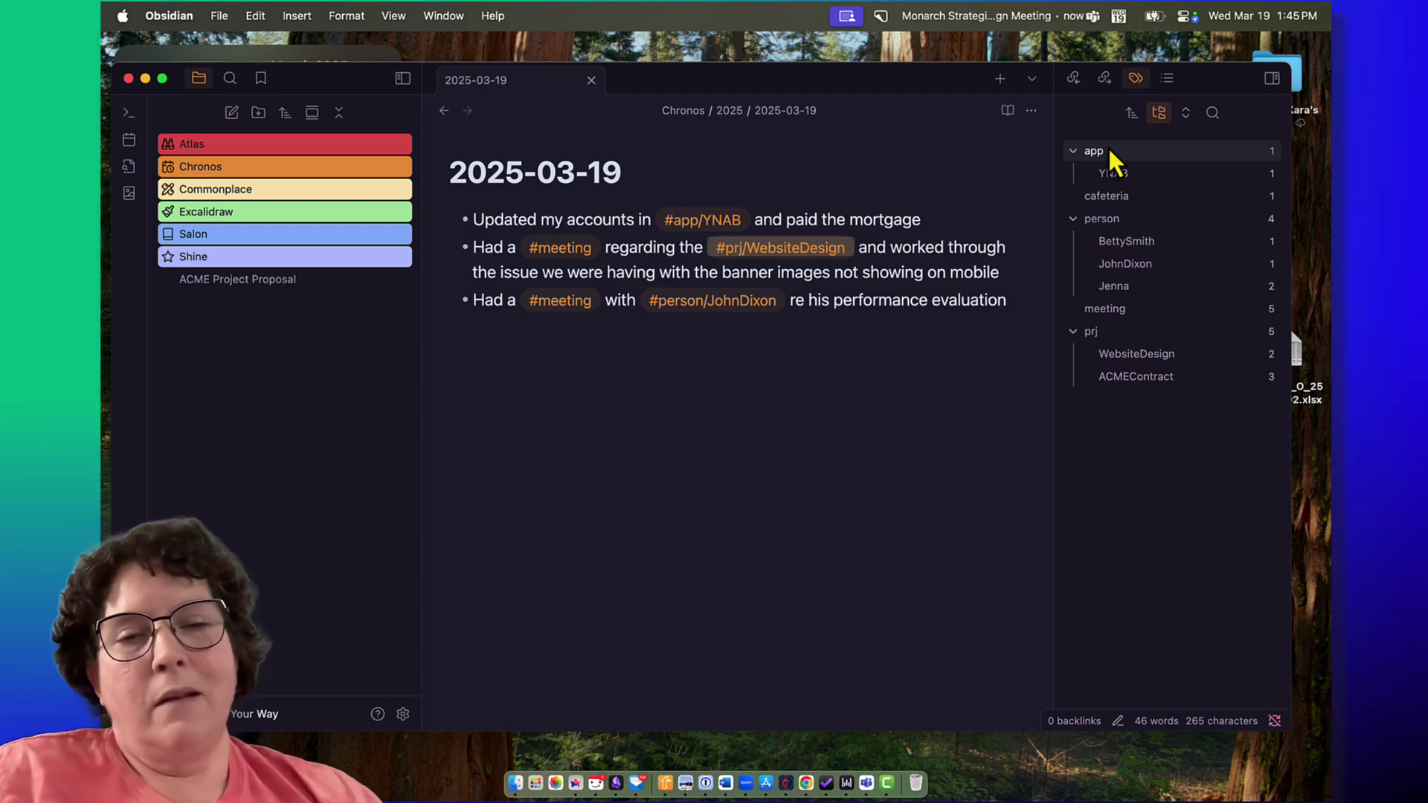
click(1132, 113)
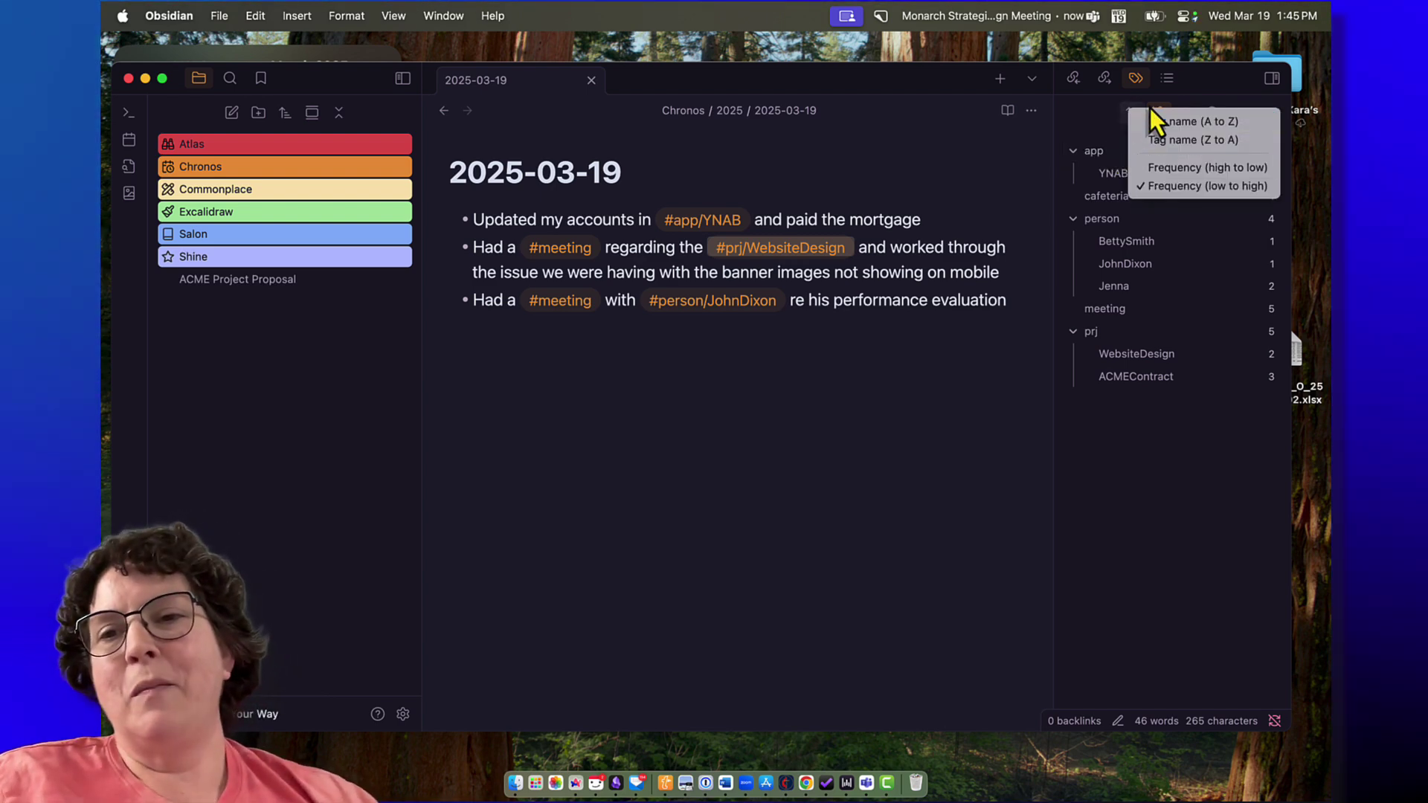
click(1149, 125)
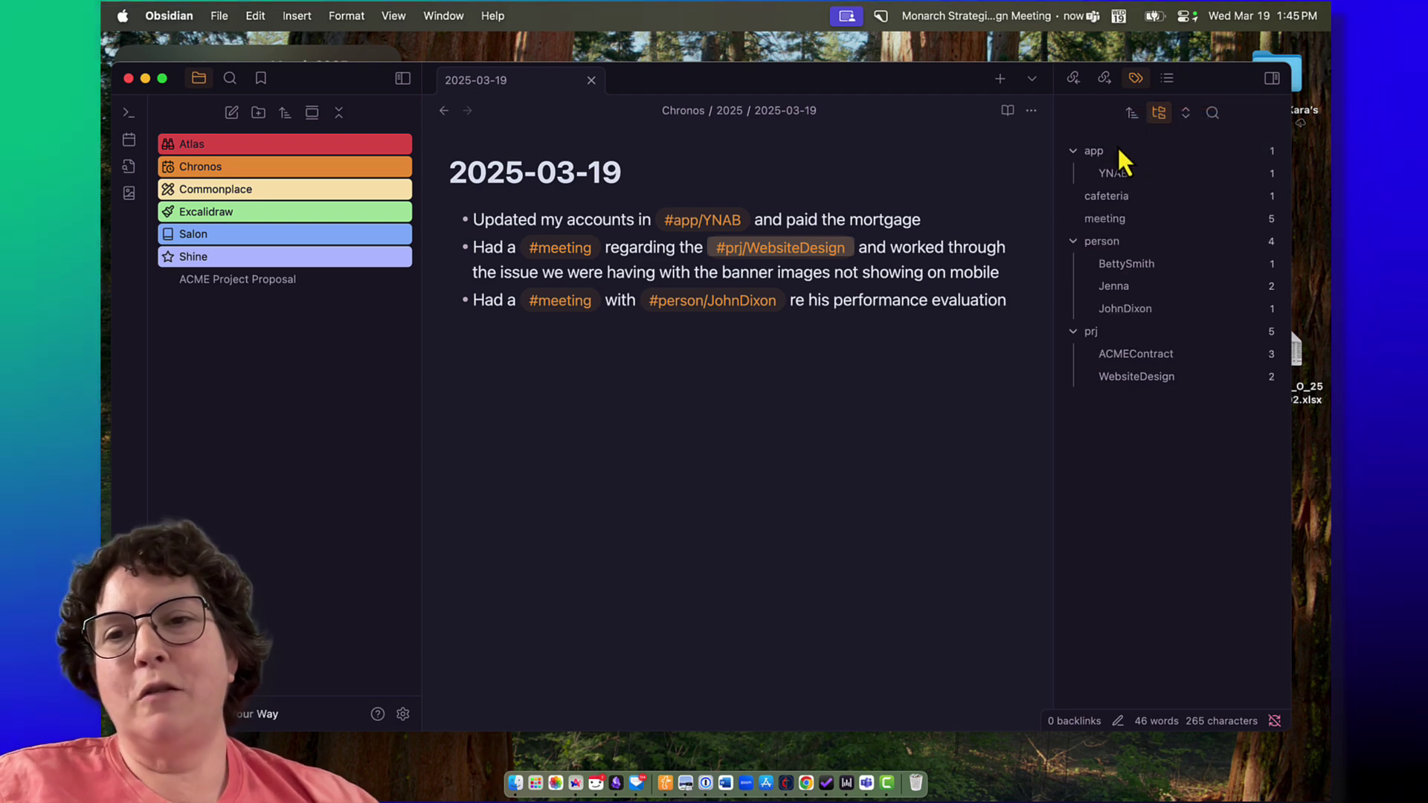
Step: Toggle nested tags off and back on, then collapse all parent tags to the top level
click(1157, 113)
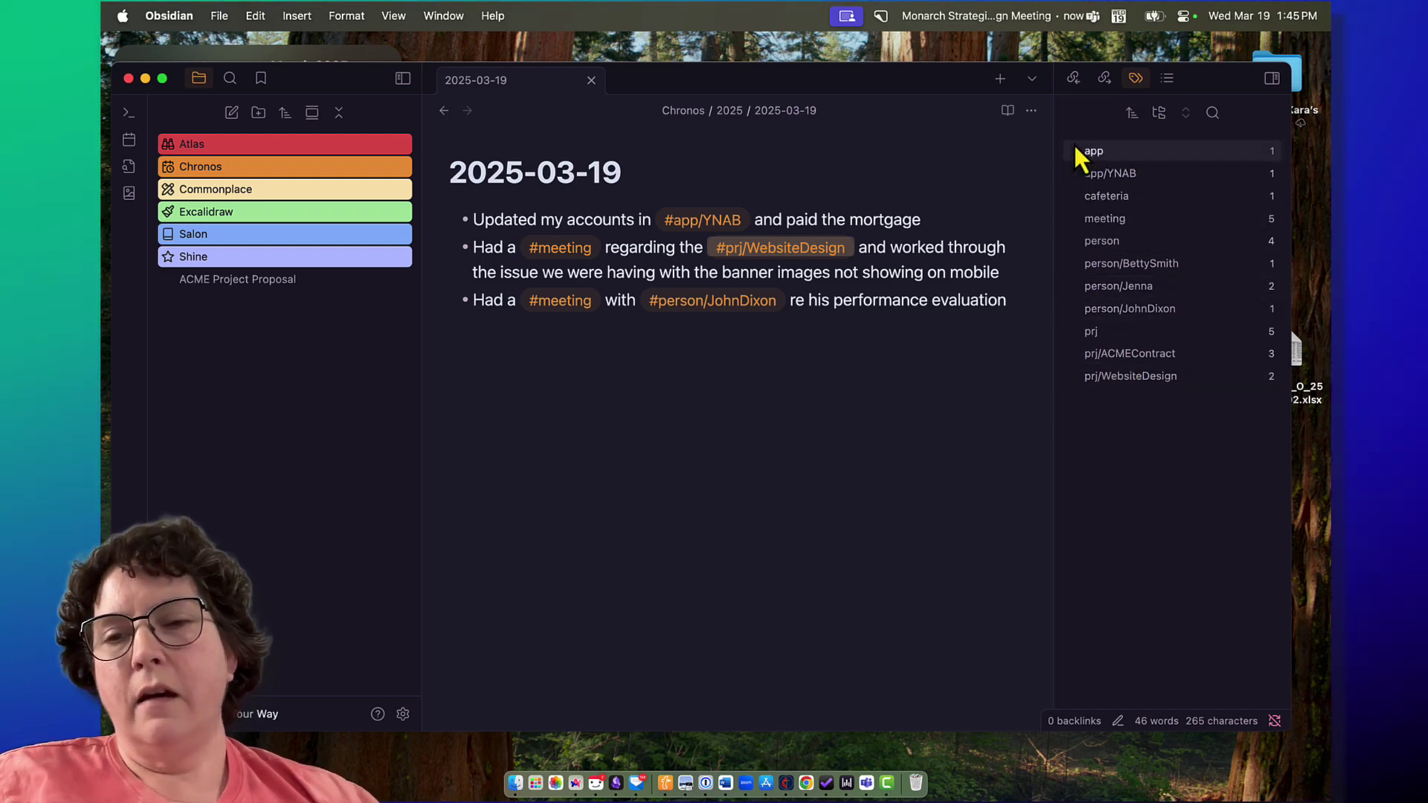
click(1157, 112)
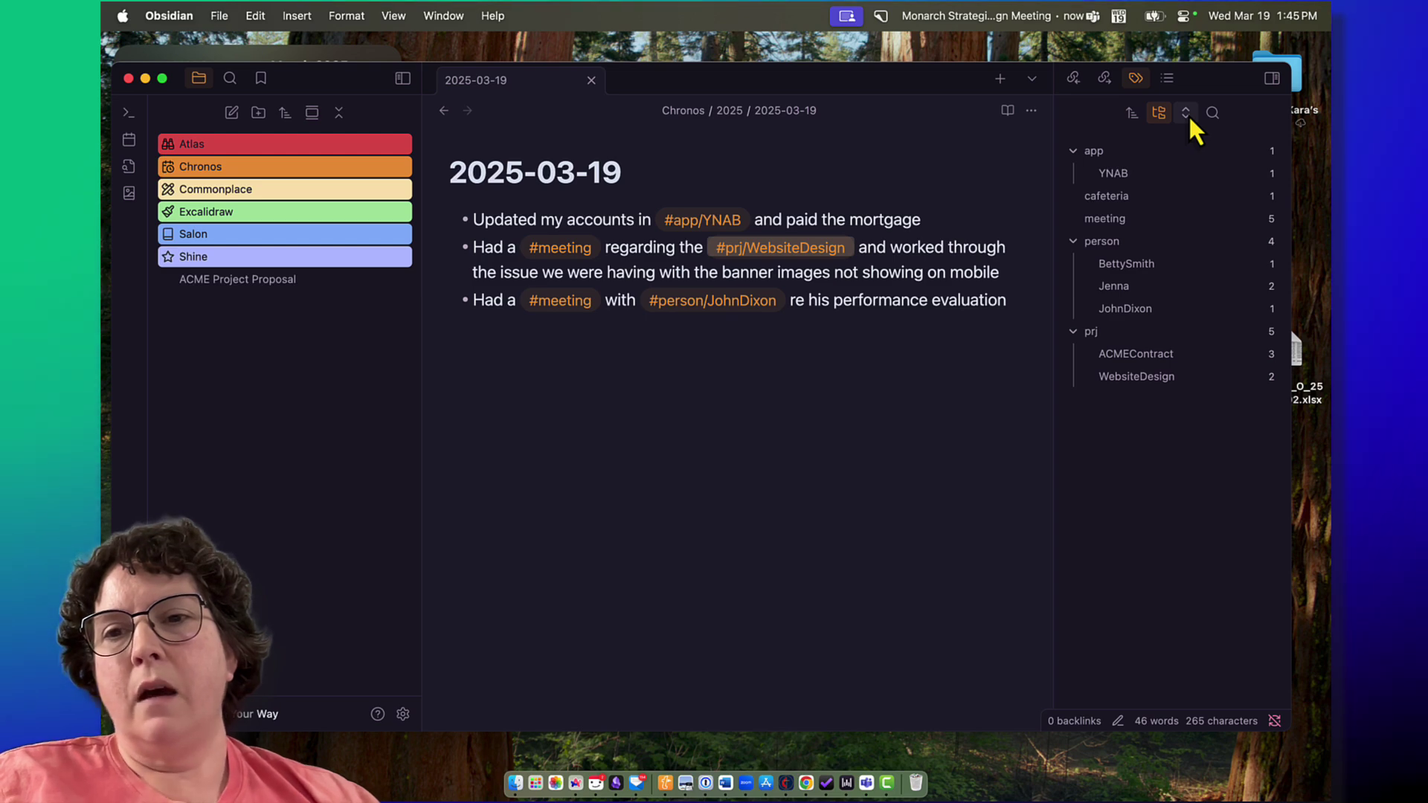
click(1187, 110)
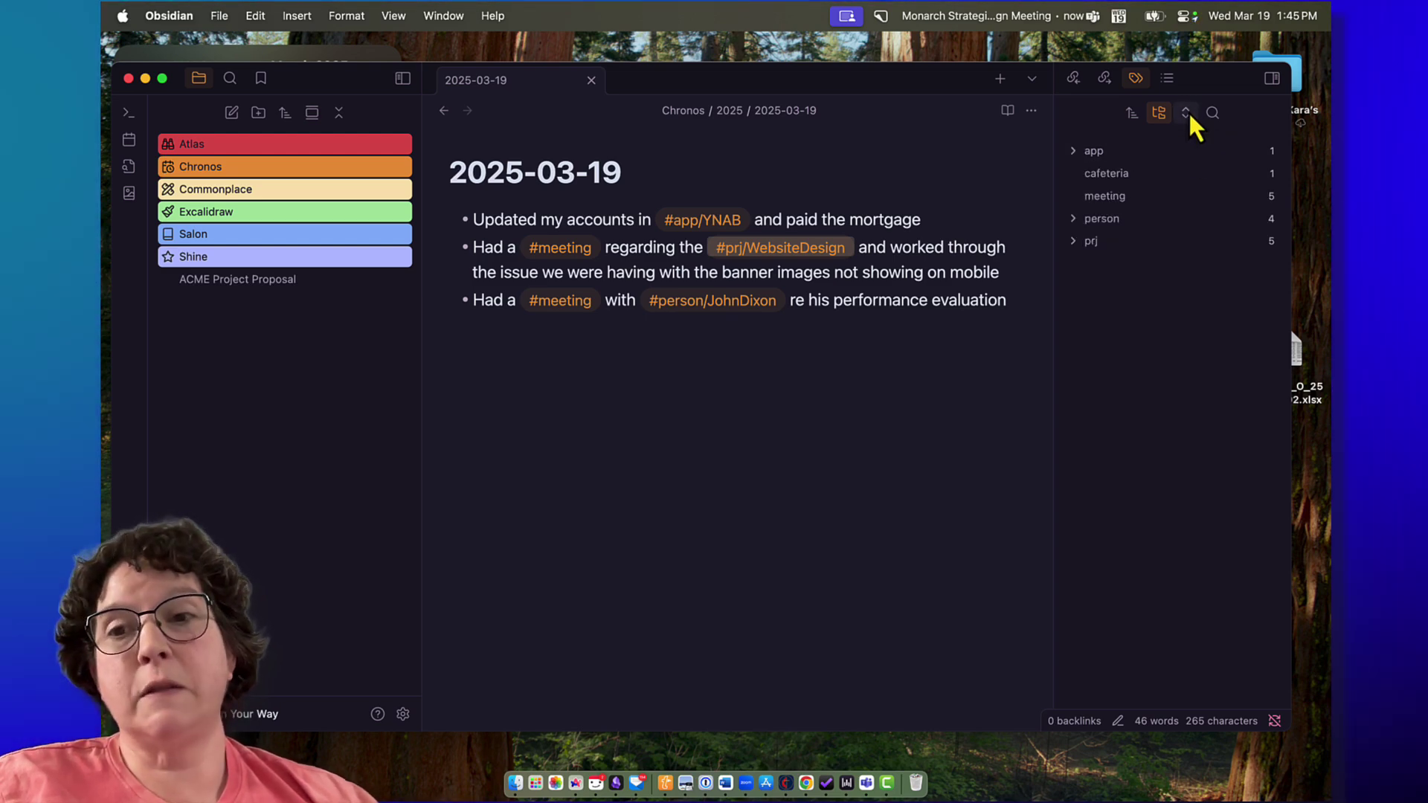
click(1188, 111)
click(1188, 111)
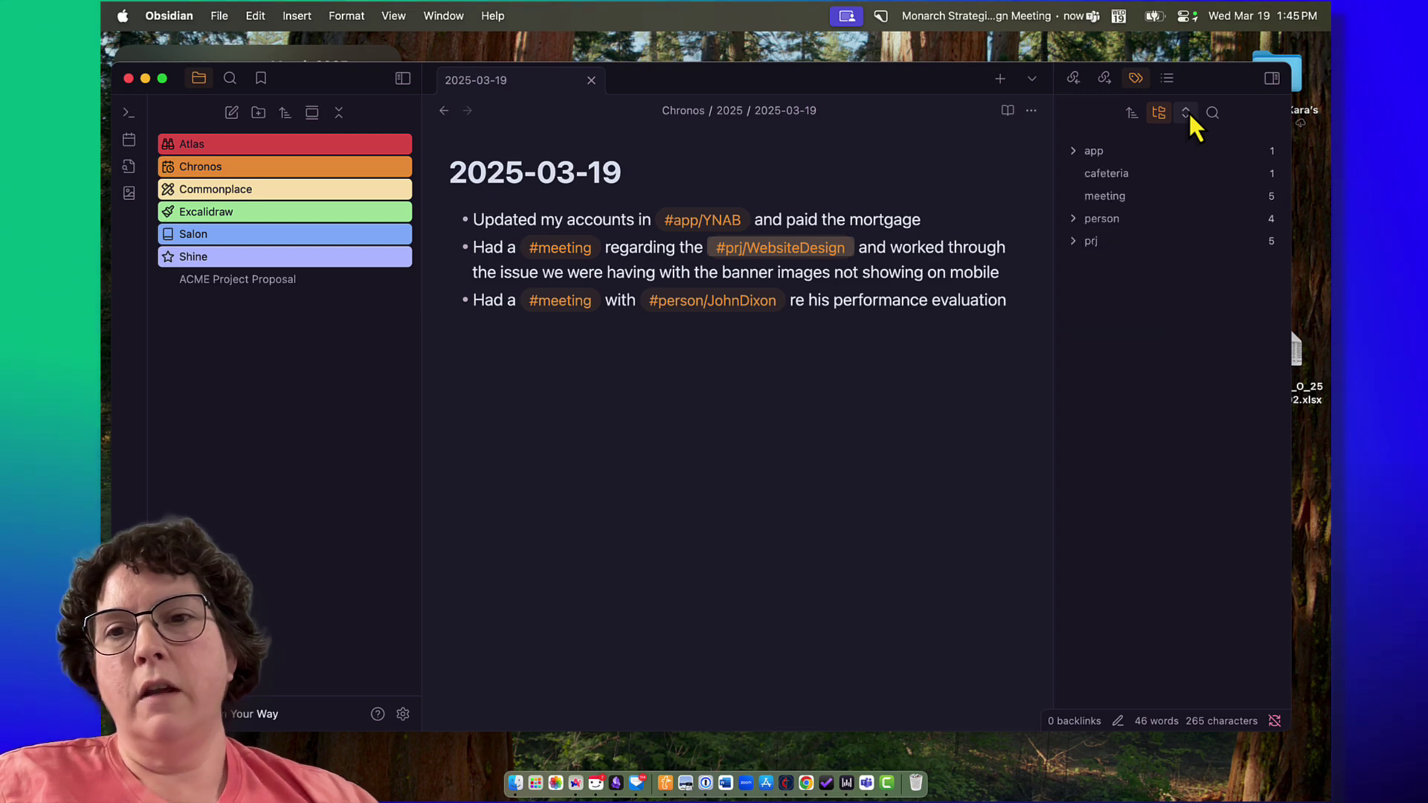
click(1188, 115)
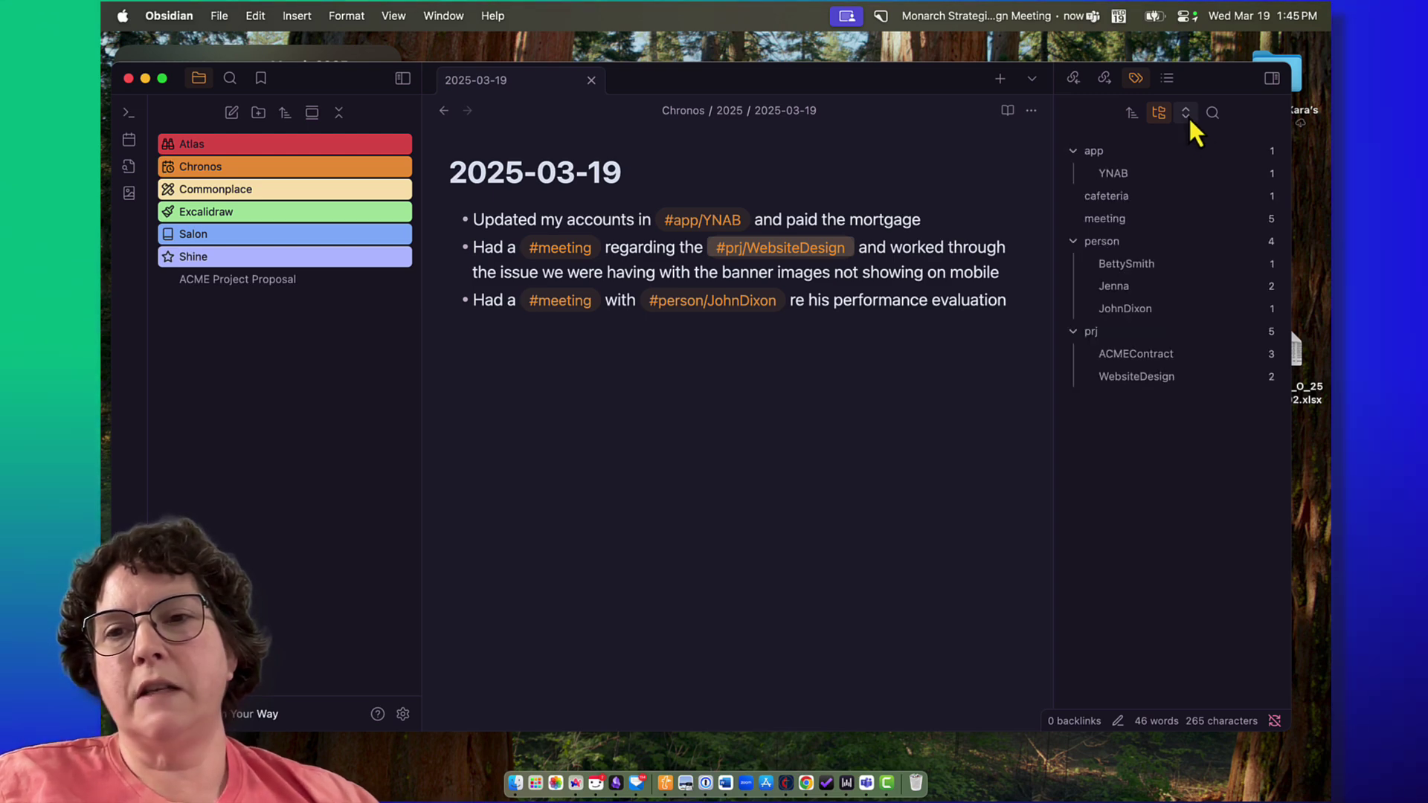
click(1188, 115)
Step: Filter the tag list by a person's name, list their two notes via the person sub-tag, then clear the filter
click(1209, 114)
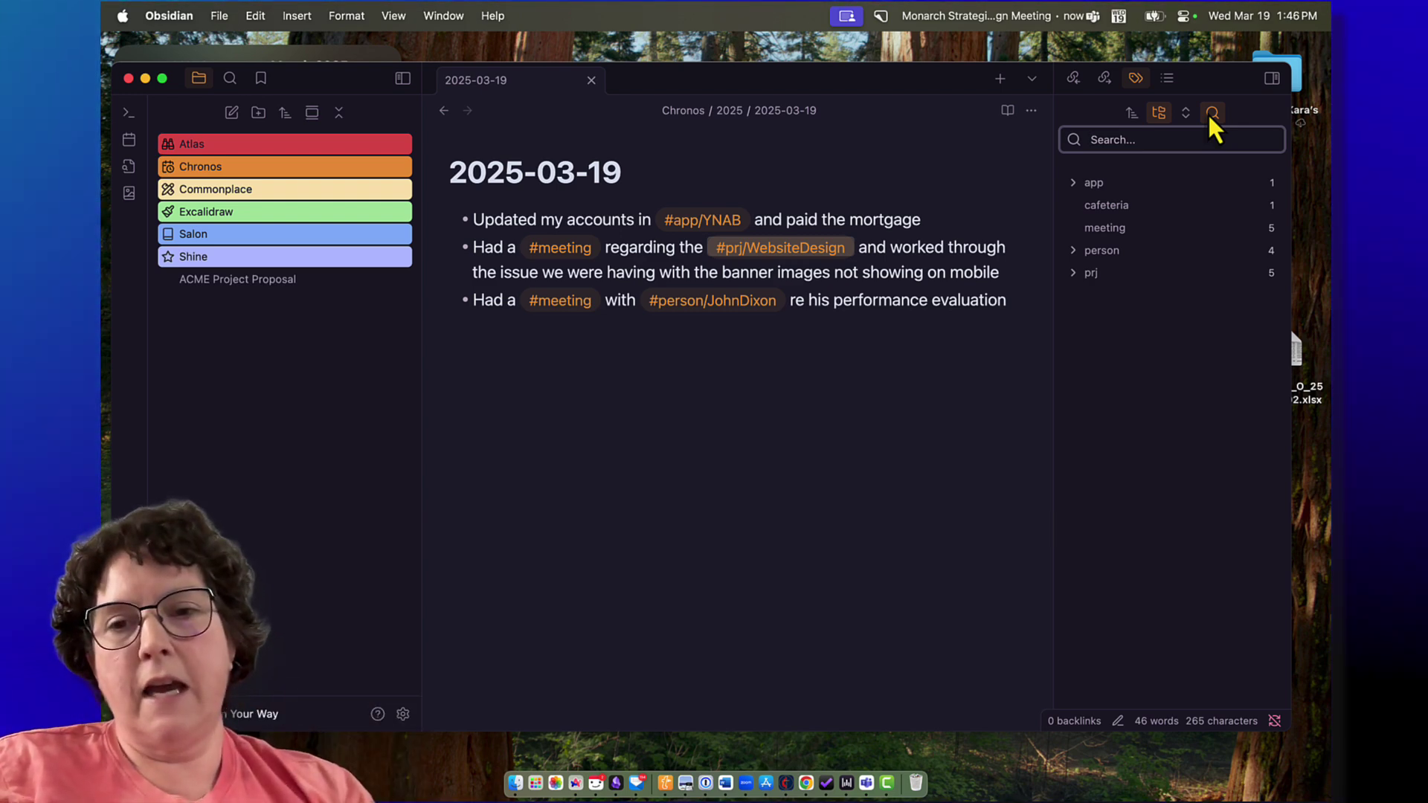
text(Jenna)
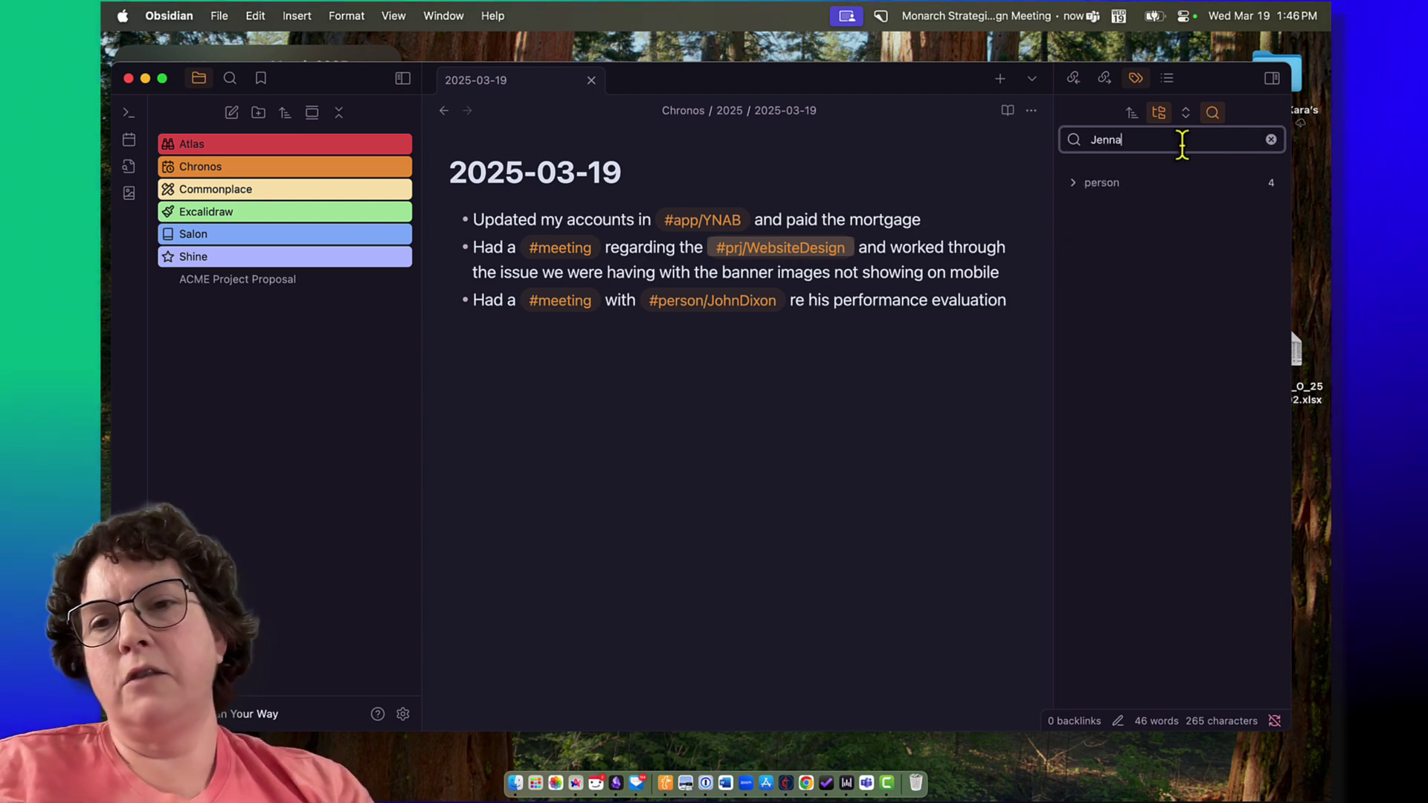
click(1071, 195)
click(1069, 189)
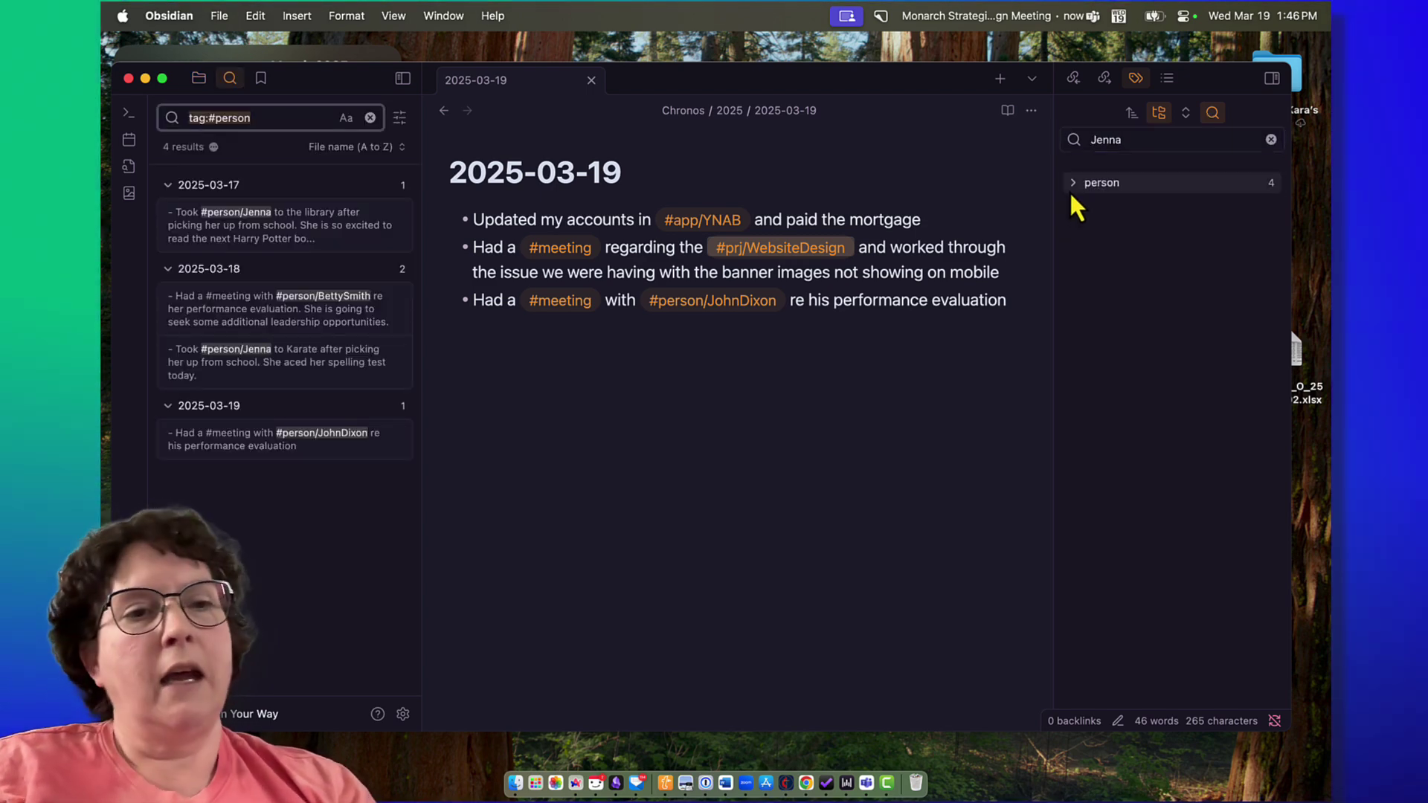
click(1072, 184)
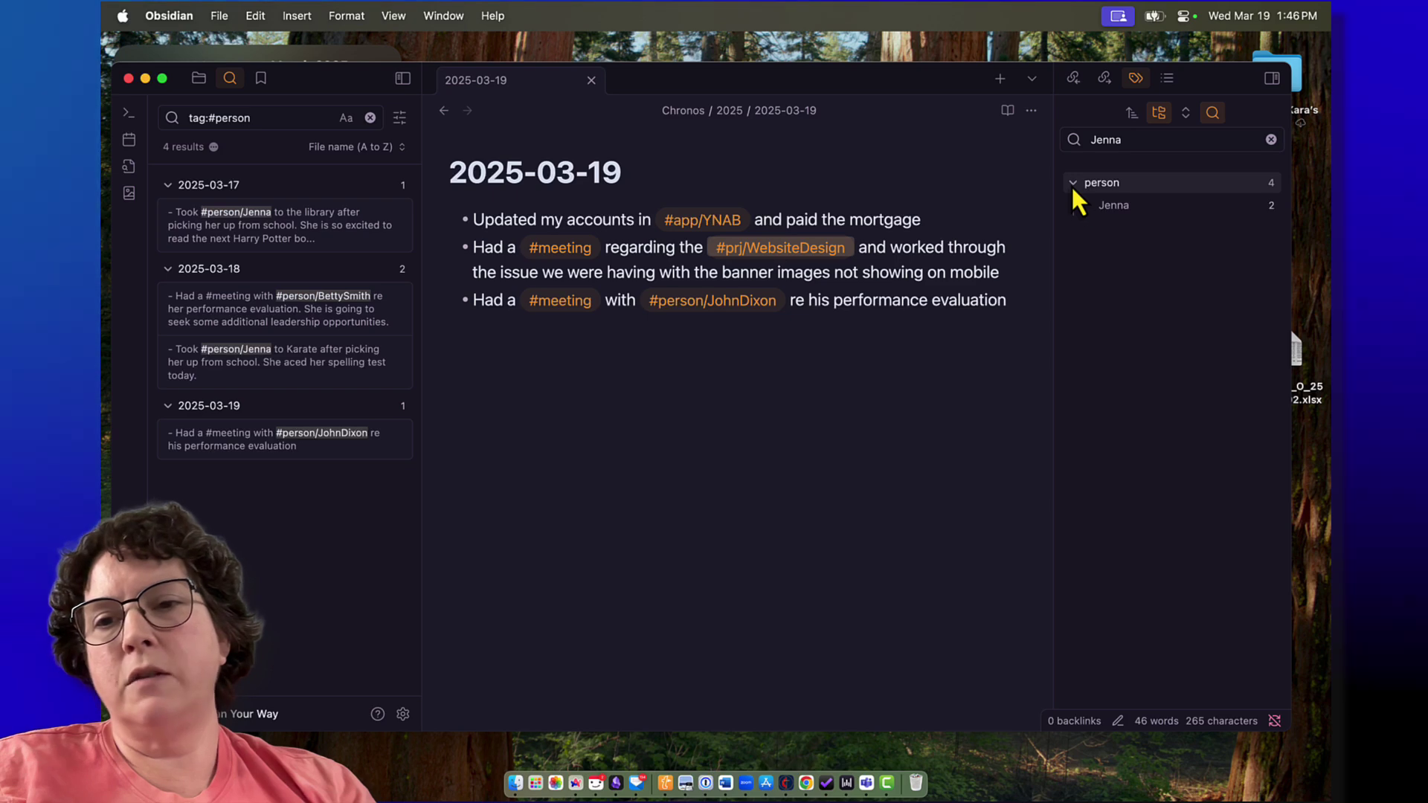
click(1114, 211)
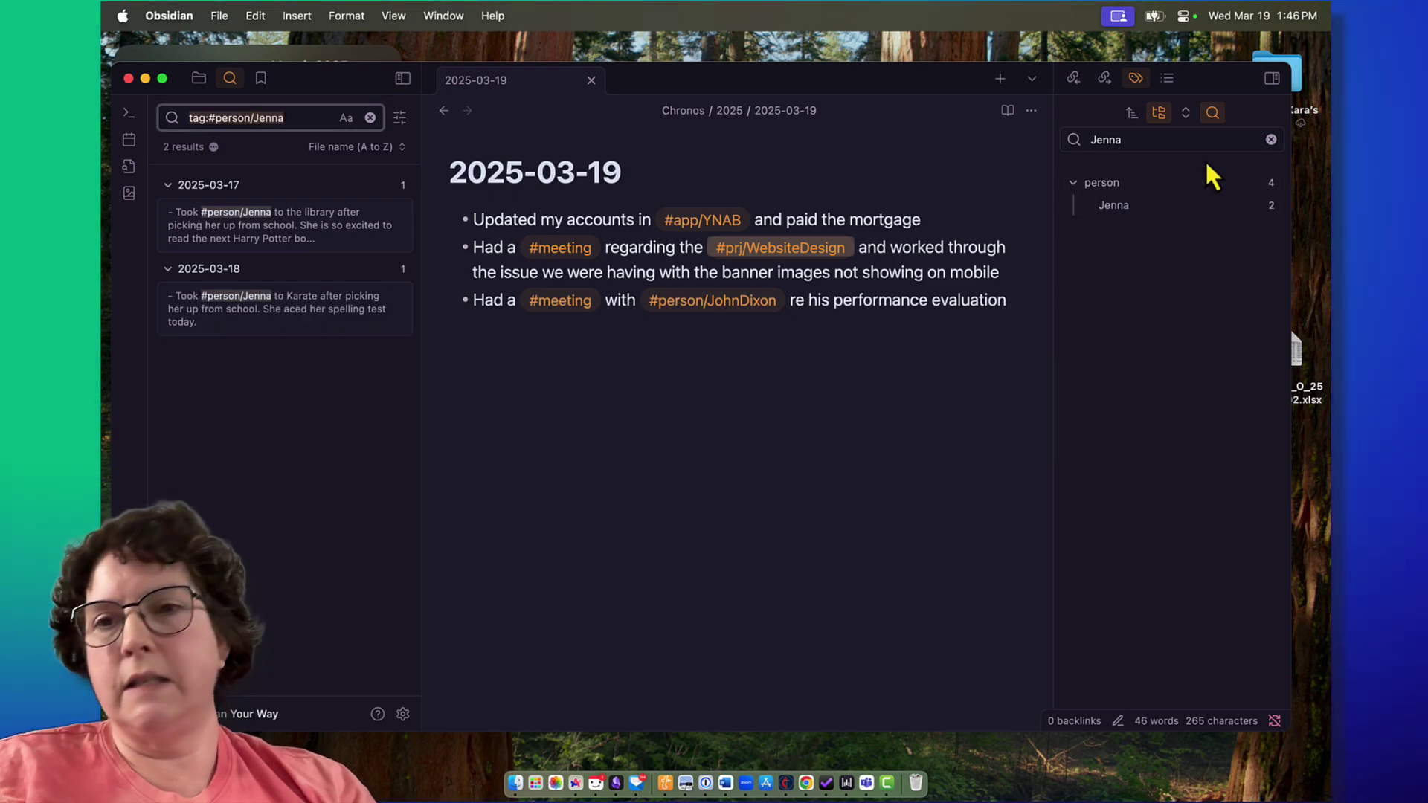
click(1271, 140)
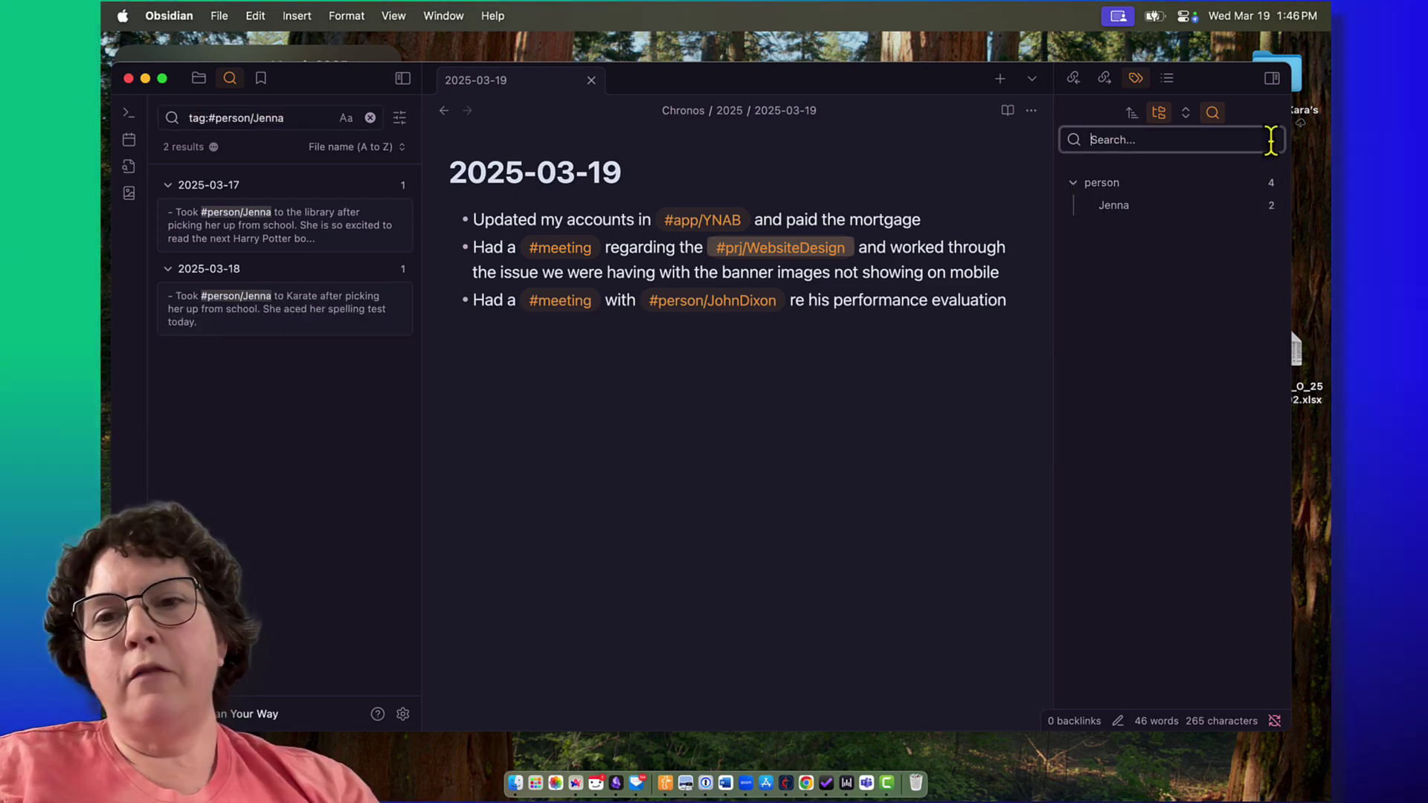